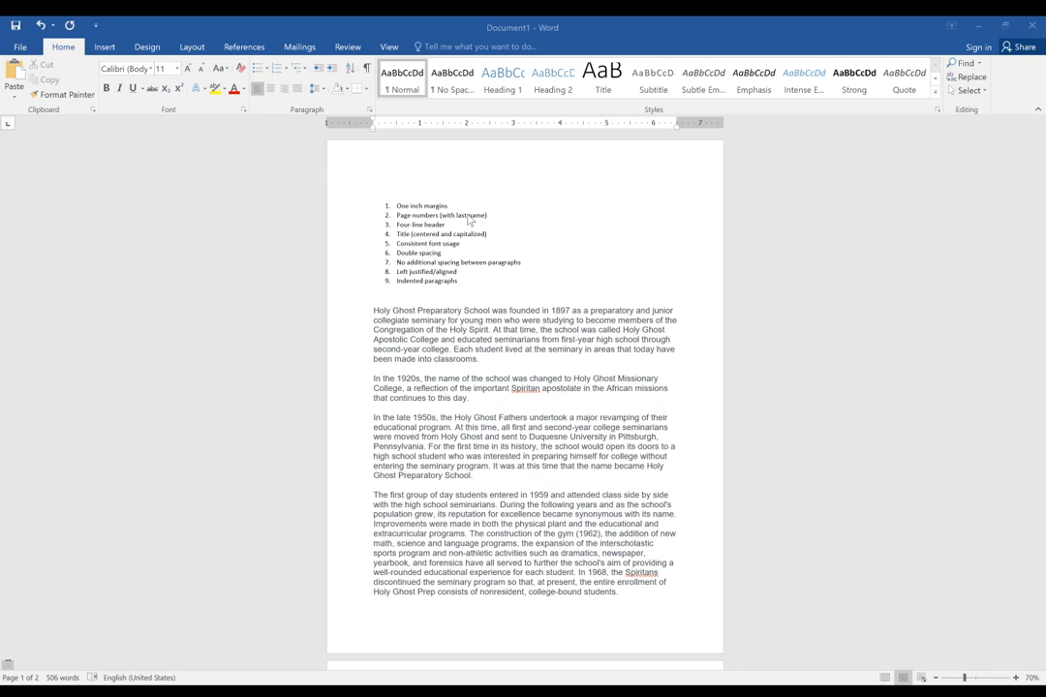
{"action": "left_click", "coordinate": [417, 191]}
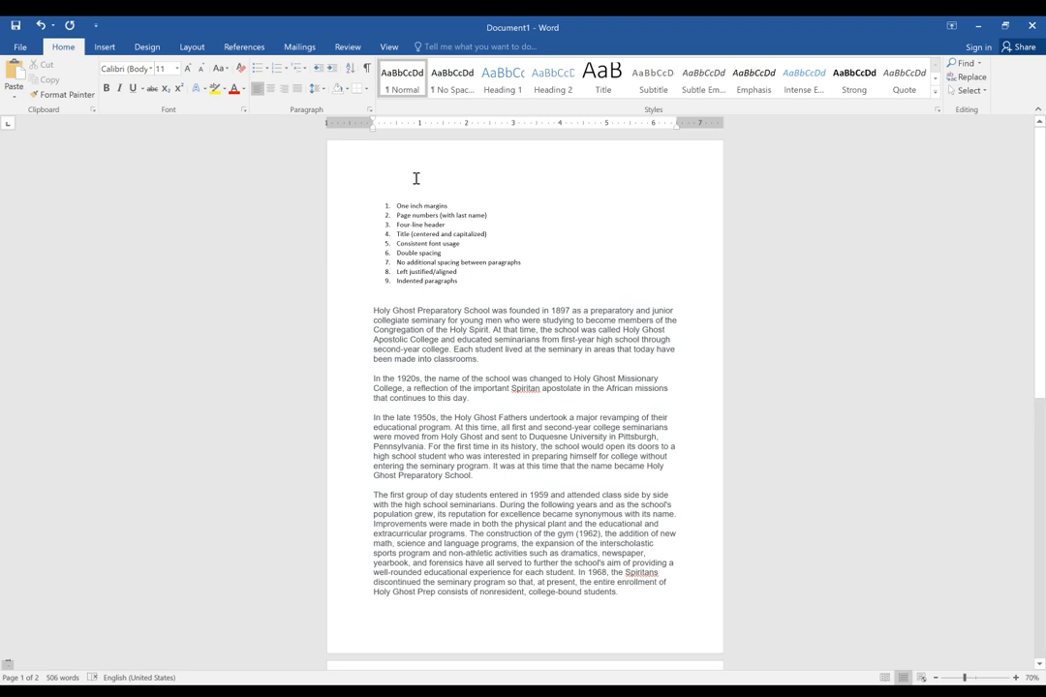
{"action": "left_click", "coordinate": [141, 48]}
{"action": "left_click", "coordinate": [106, 47]}
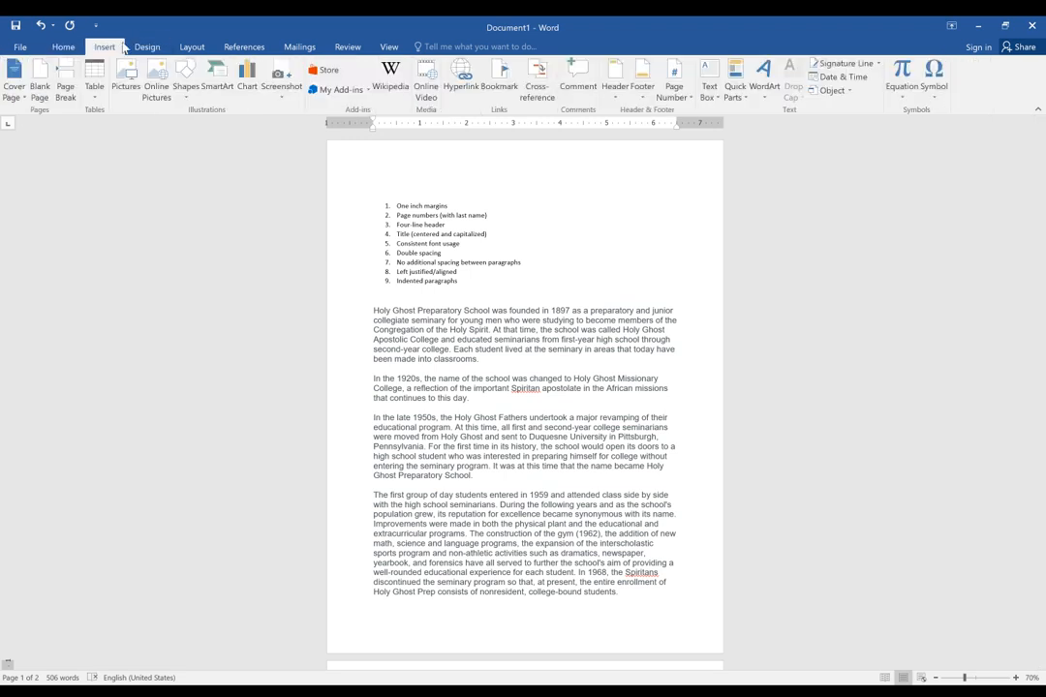
{"action": "left_click", "coordinate": [70, 47]}
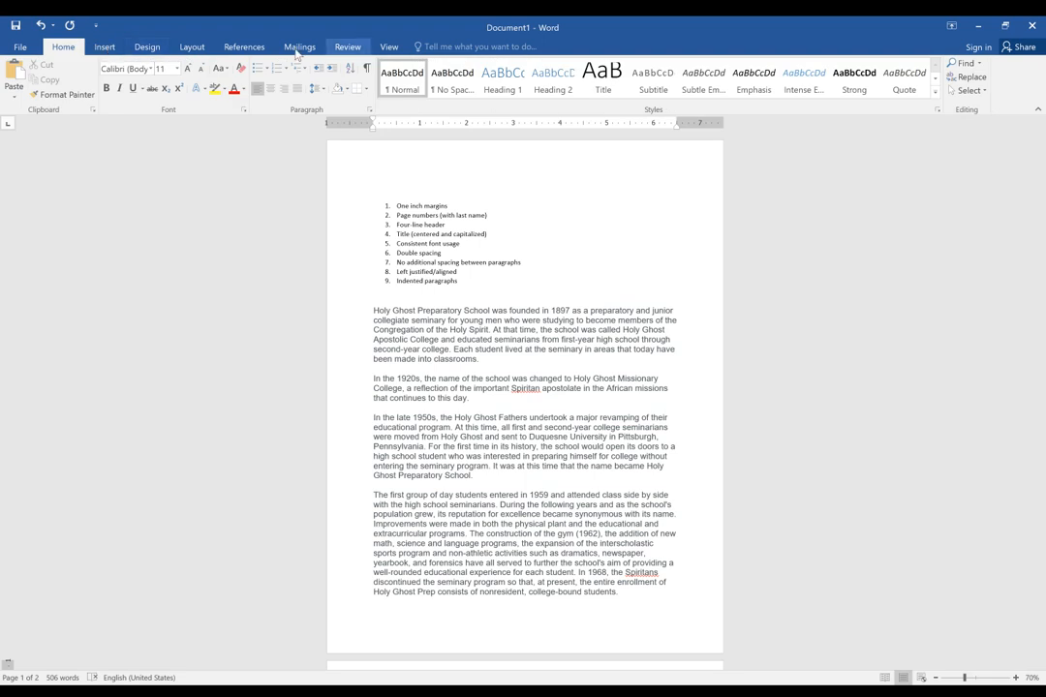
Set the page margins to the Normal preset with 1 inch on every side.
{"action": "left_click", "coordinate": [191, 48]}
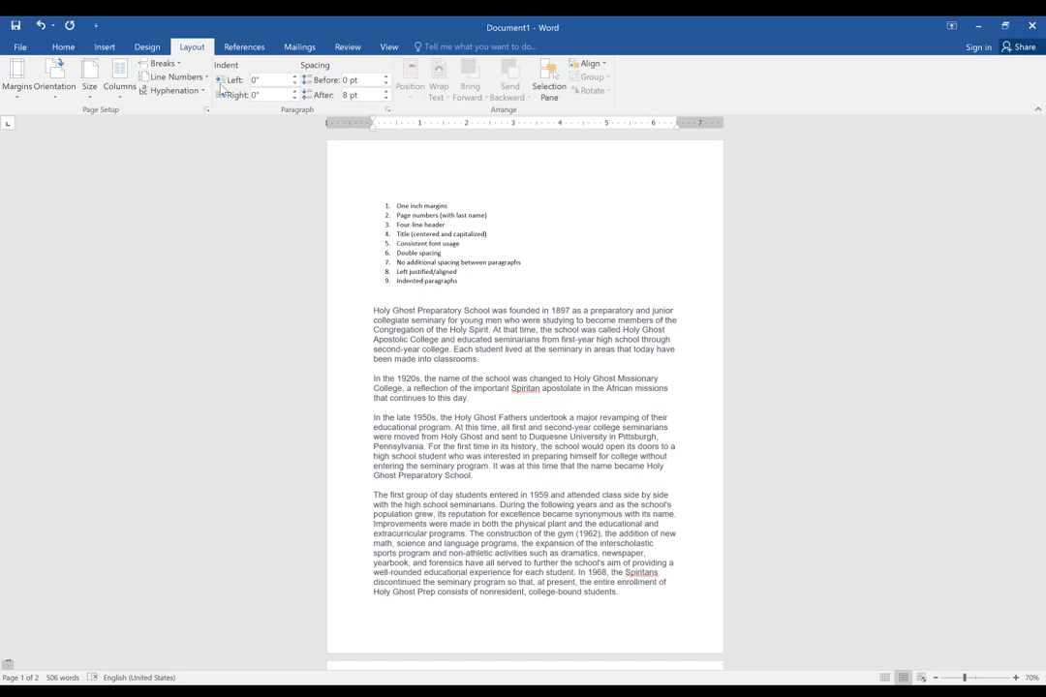
{"action": "left_click", "coordinate": [18, 78]}
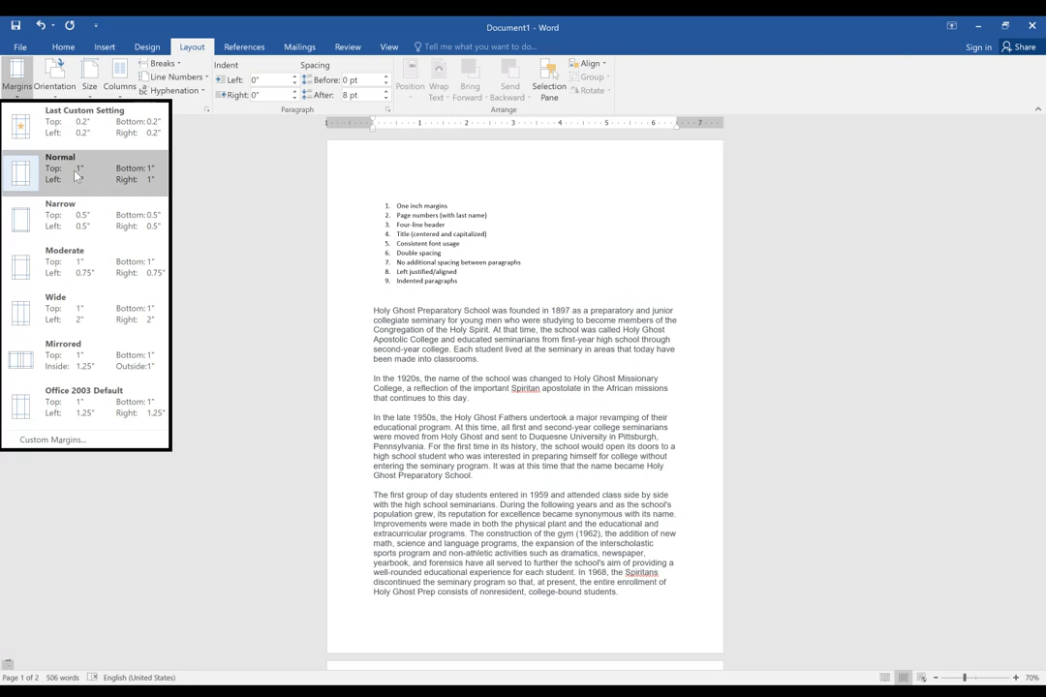
{"action": "left_click", "coordinate": [151, 169]}
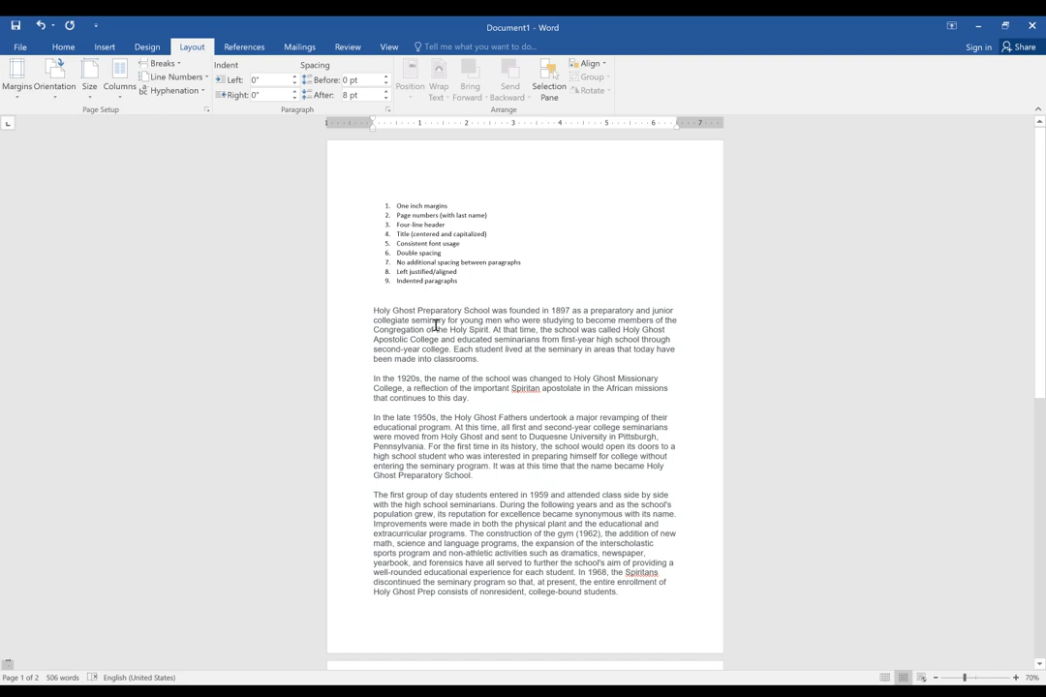
Apply the Narrow margin preset of 0.5 inch to the whole document.
{"action": "key", "text": "ctrl+a"}
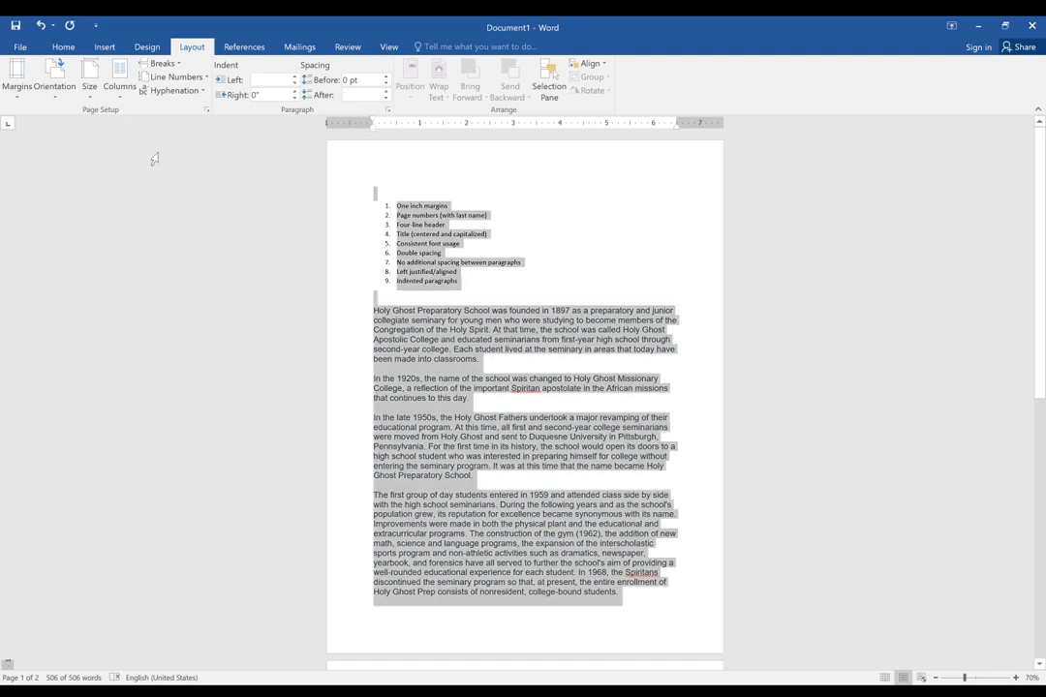
{"action": "left_click", "coordinate": [16, 78]}
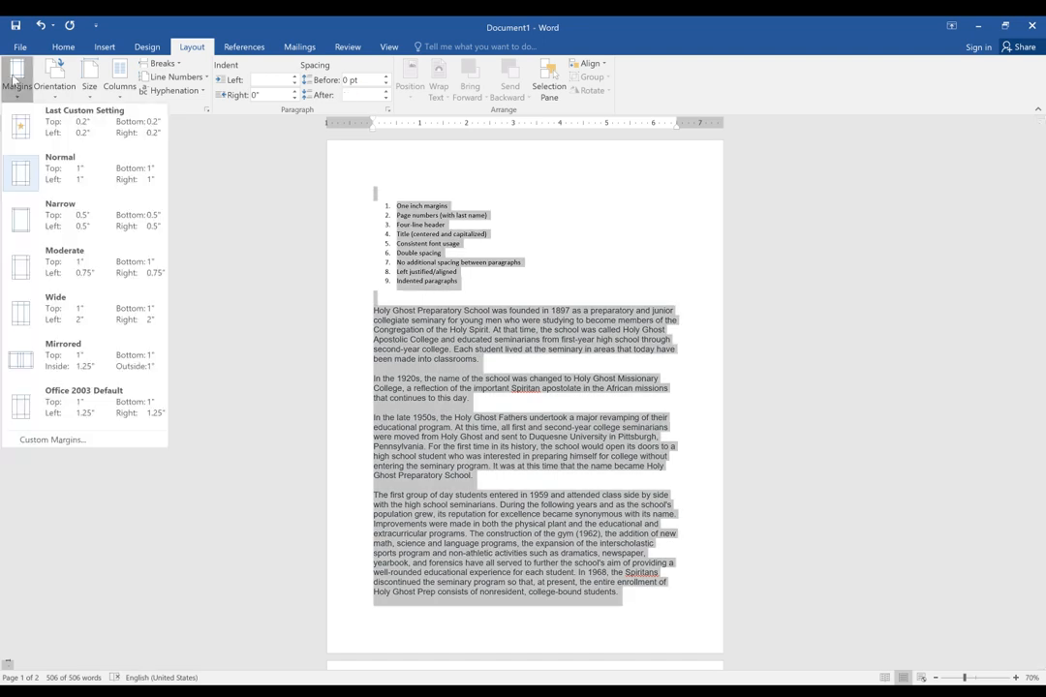
{"action": "left_click", "coordinate": [69, 165]}
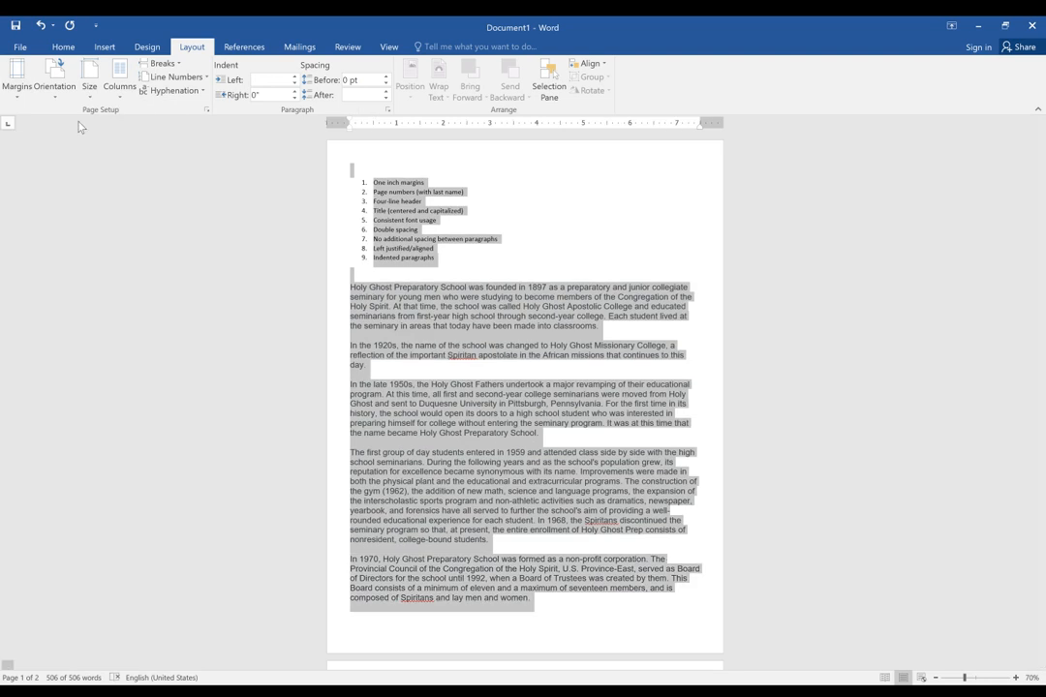
Apply the Normal 1-inch margin preset to the whole document and clear the text selection.
{"action": "left_click", "coordinate": [18, 77]}
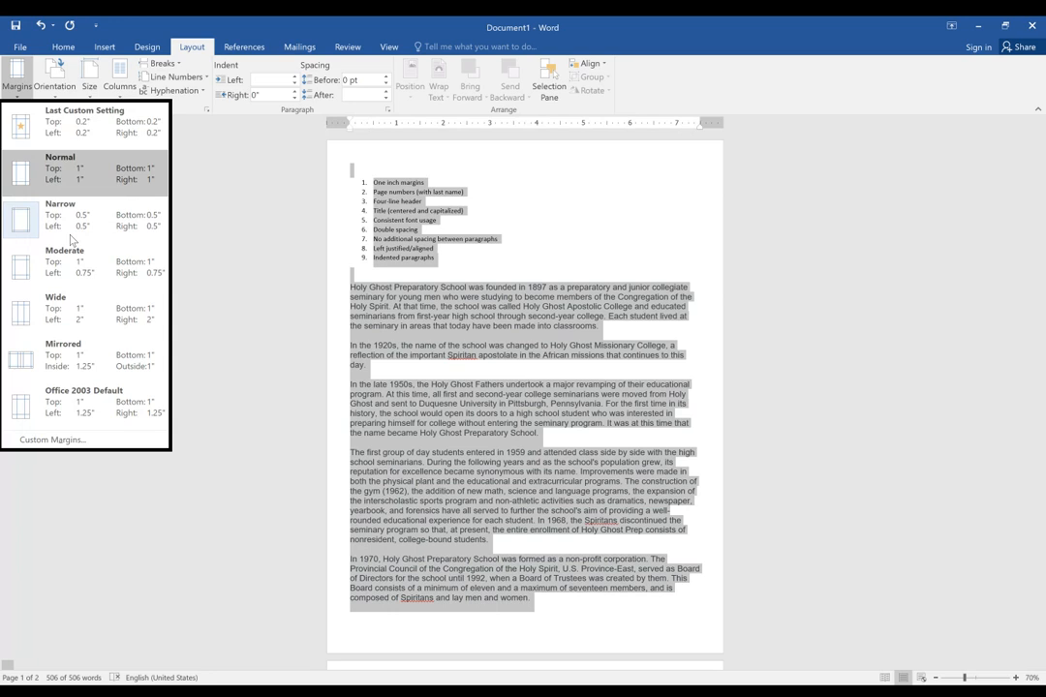
{"action": "left_click", "coordinate": [83, 181]}
{"action": "left_click", "coordinate": [518, 333]}
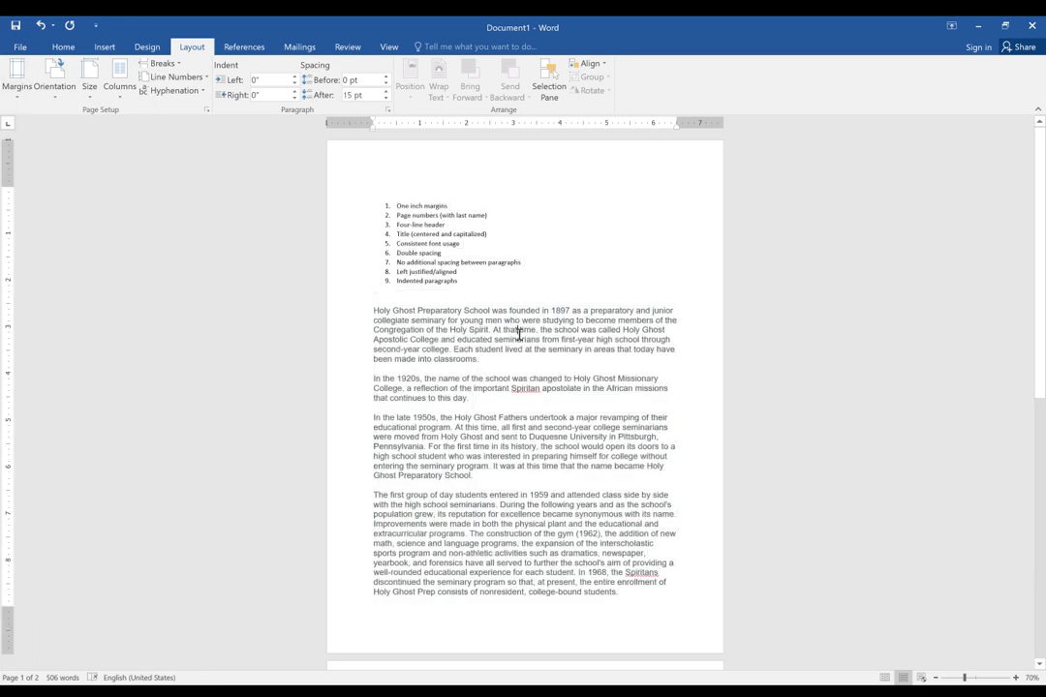
Add an empty, unnumbered line directly above the "One inch margins" list item.
{"action": "triple_click", "coordinate": [408, 207]}
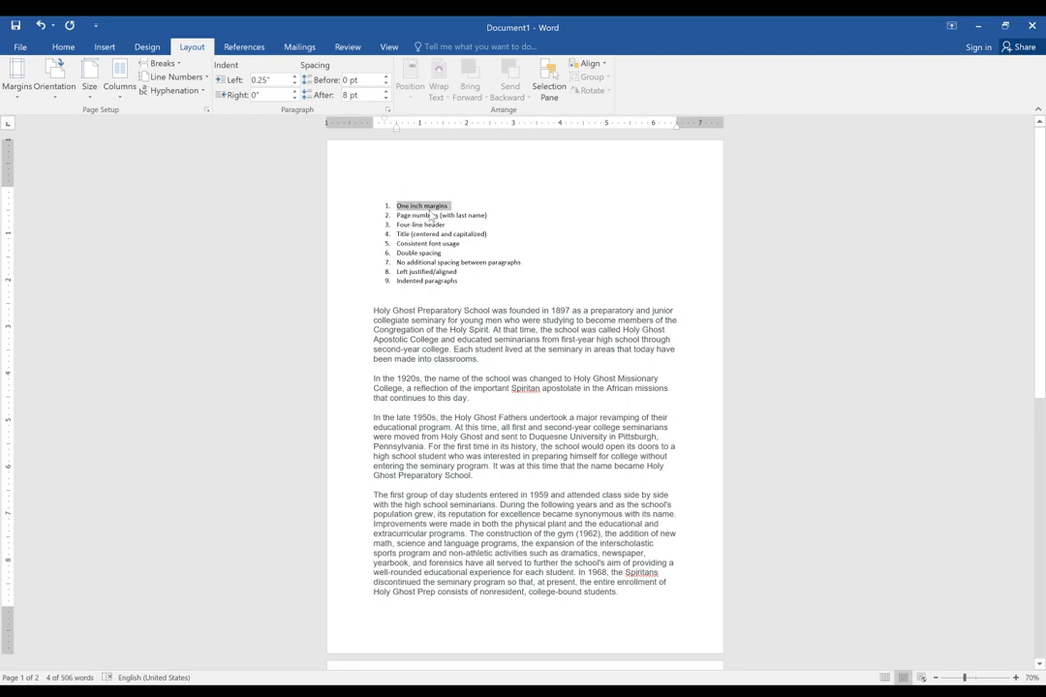
{"action": "left_click", "coordinate": [464, 244]}
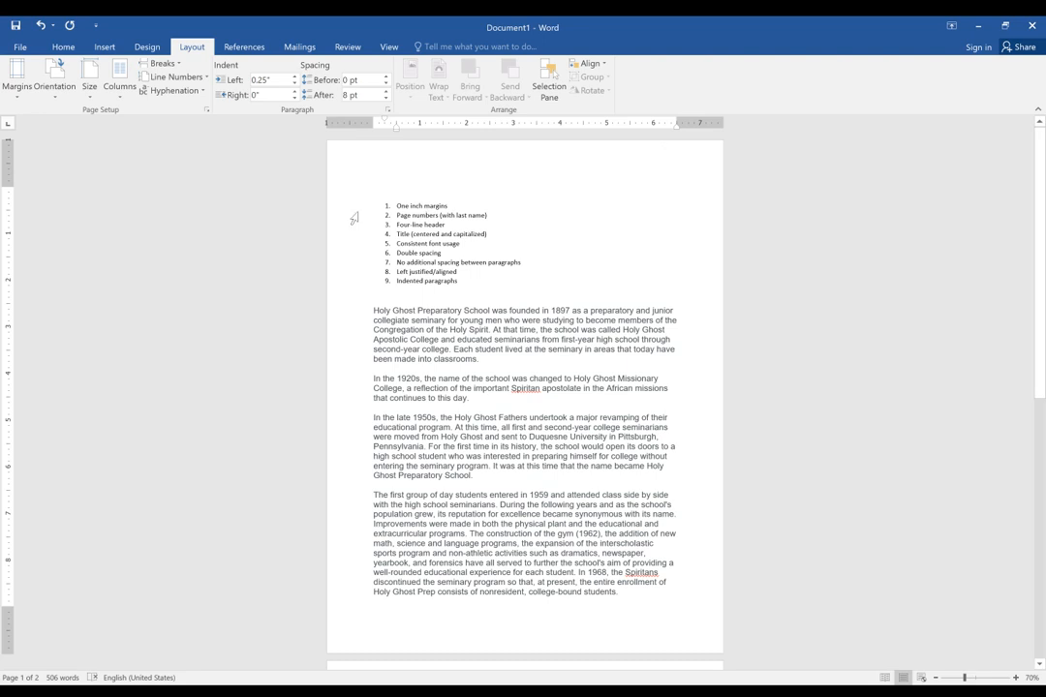
{"action": "key", "text": "Return"}
{"action": "key", "text": "Up"}
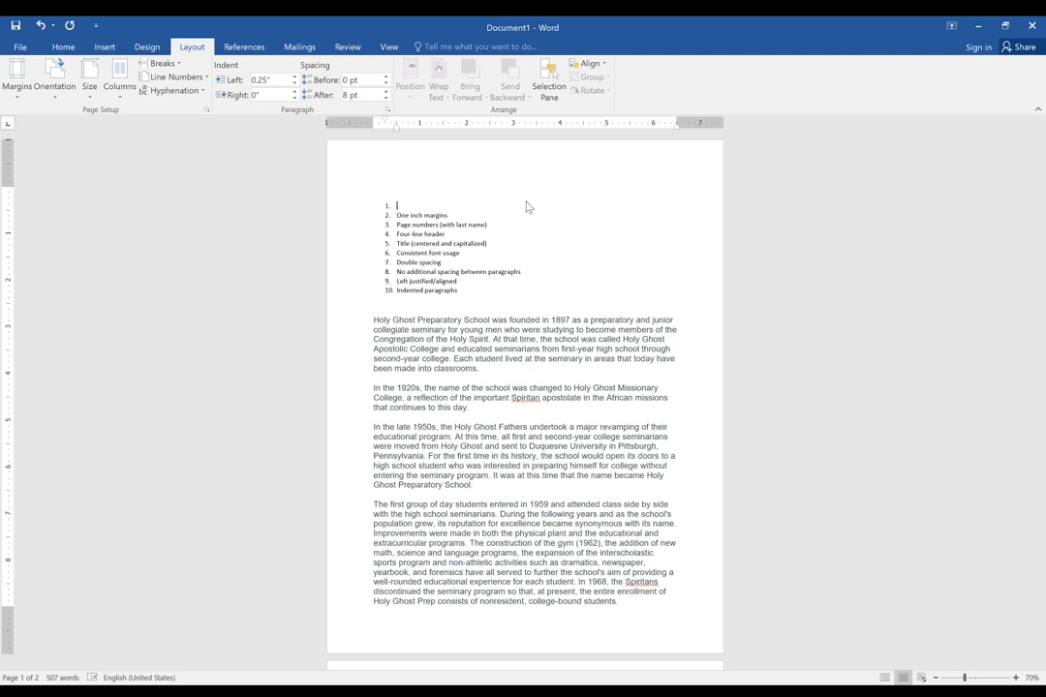
{"action": "key", "text": "BackSpace"}
{"action": "key", "text": "BackSpace"}
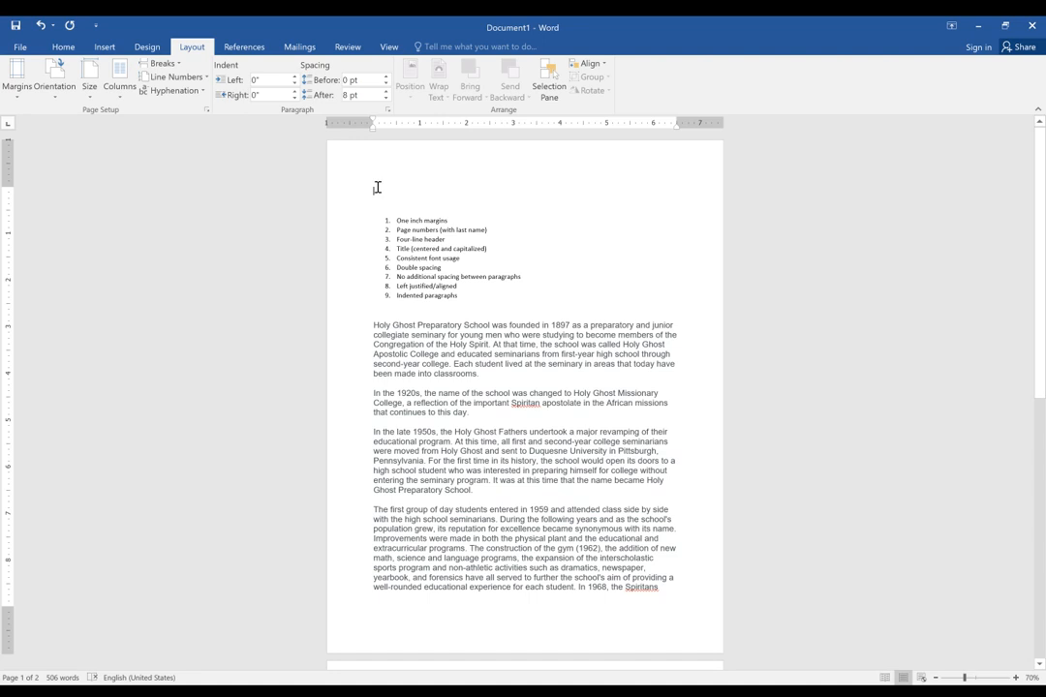
Enter the author's last name followed by 1 on the line above the numbered list and right-align it.
{"action": "type", "text": "J"}
{"action": "type", "text": "canlon 1"}
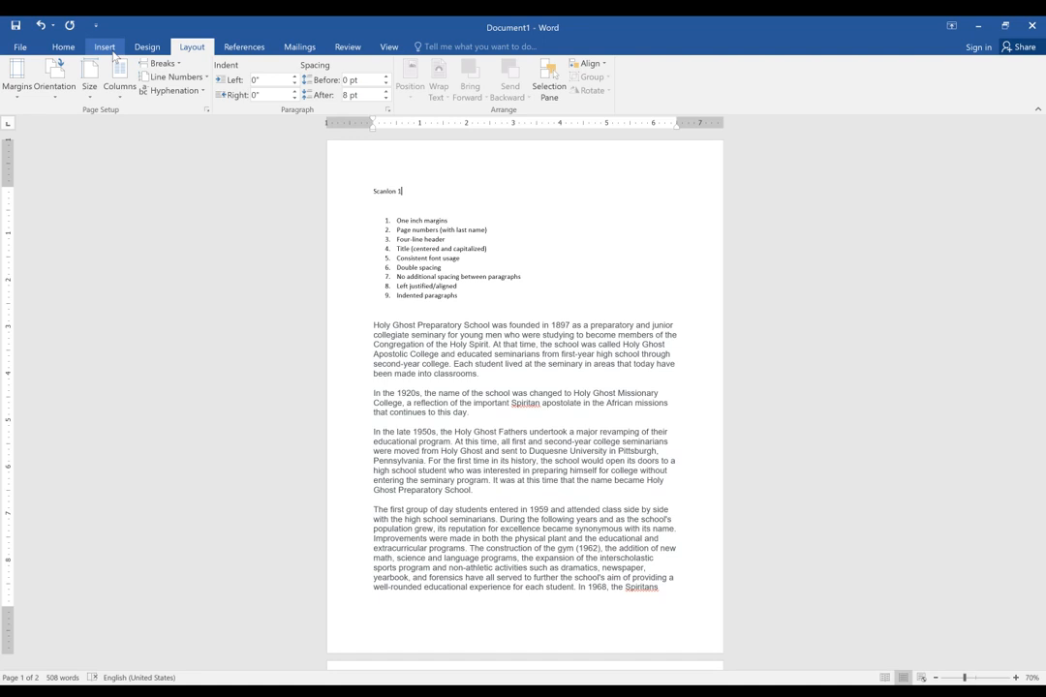
{"action": "left_click", "coordinate": [64, 47]}
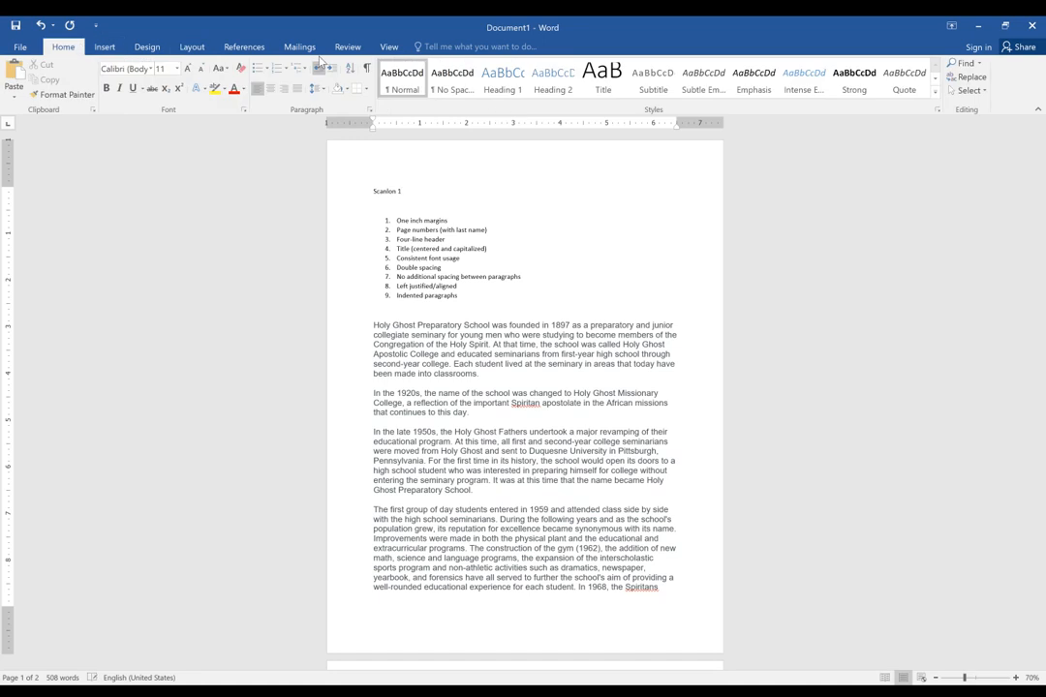
{"action": "left_click", "coordinate": [282, 90]}
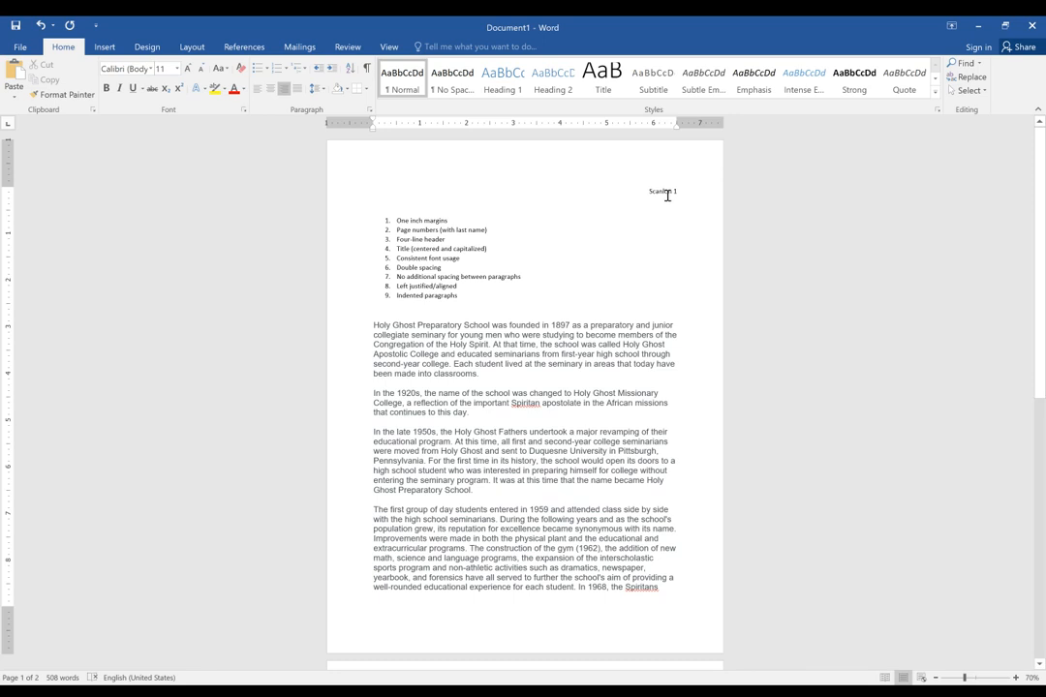
Add a right-aligned line with the author's last name followed by 2 above the text on the second page.
{"action": "scroll", "coordinate": [668, 195], "scroll_direction": "down", "scroll_amount": 3}
{"action": "scroll", "coordinate": [661, 329], "scroll_direction": "down", "scroll_amount": 2}
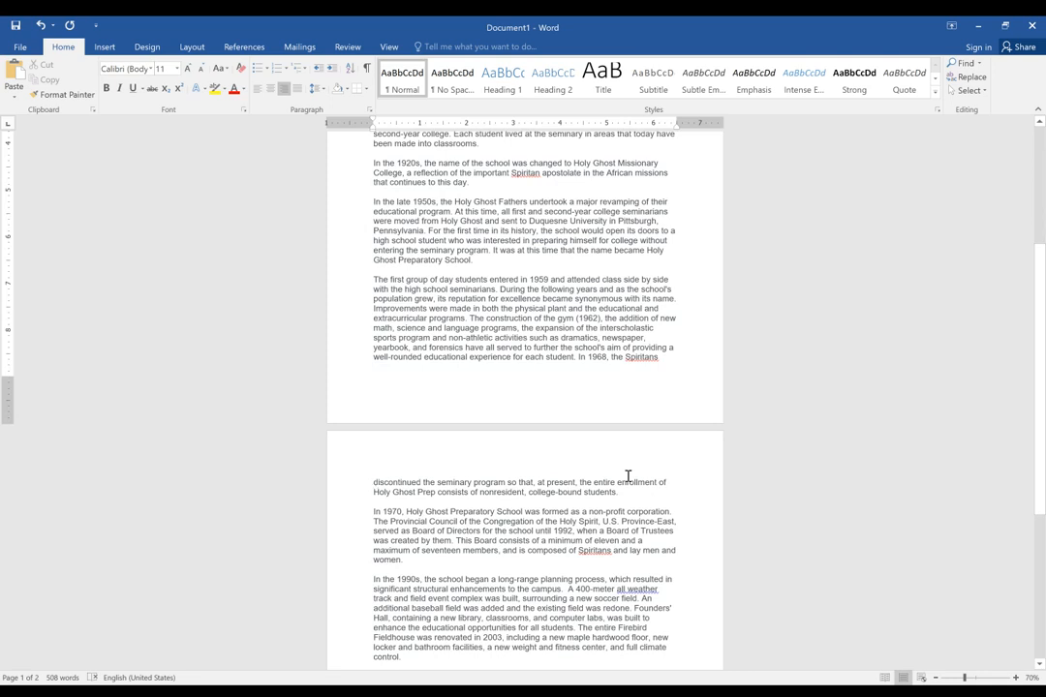
{"action": "scroll", "coordinate": [561, 300], "scroll_direction": "up", "scroll_amount": 2}
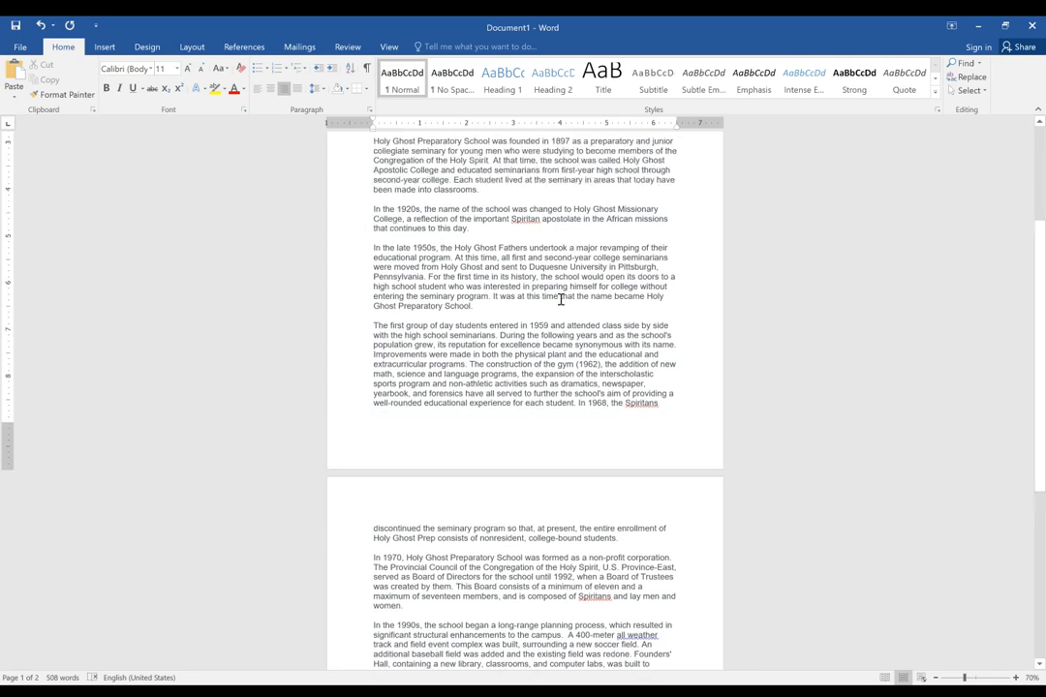
{"action": "scroll", "coordinate": [561, 299], "scroll_direction": "down", "scroll_amount": 3}
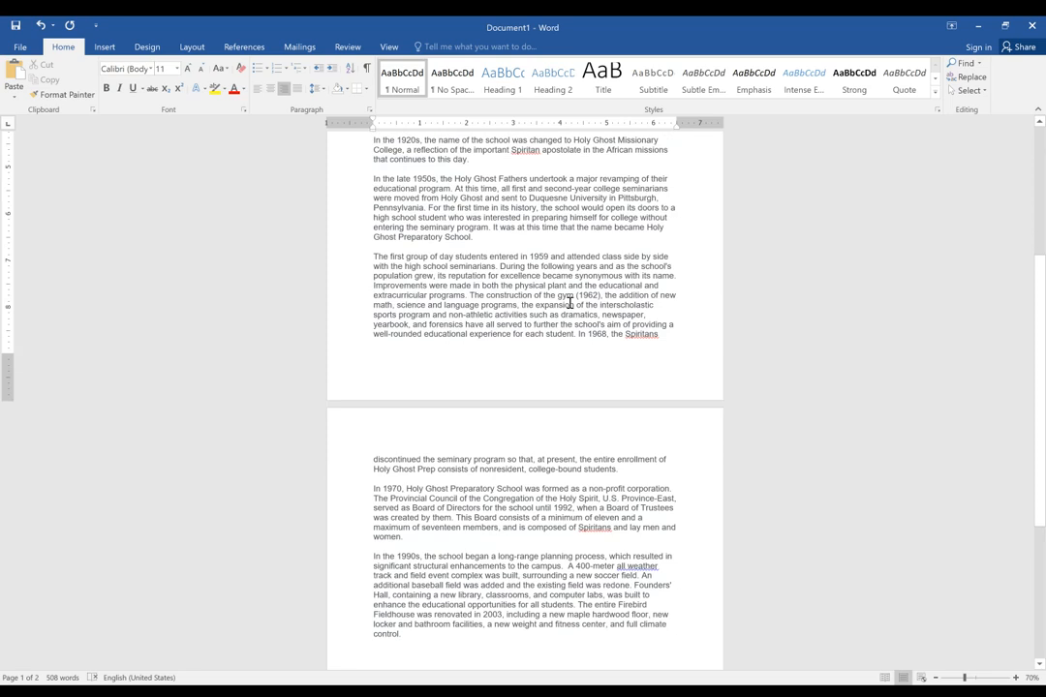
{"action": "left_click", "coordinate": [366, 461]}
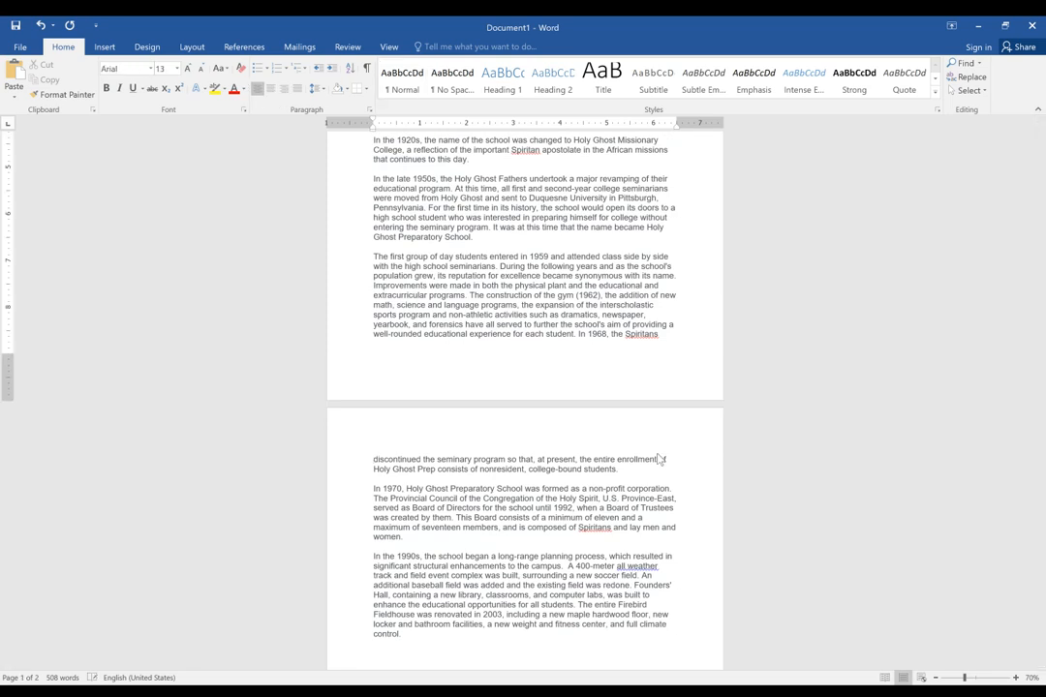
{"action": "left_click", "coordinate": [380, 441]}
{"action": "key", "text": "Return"}
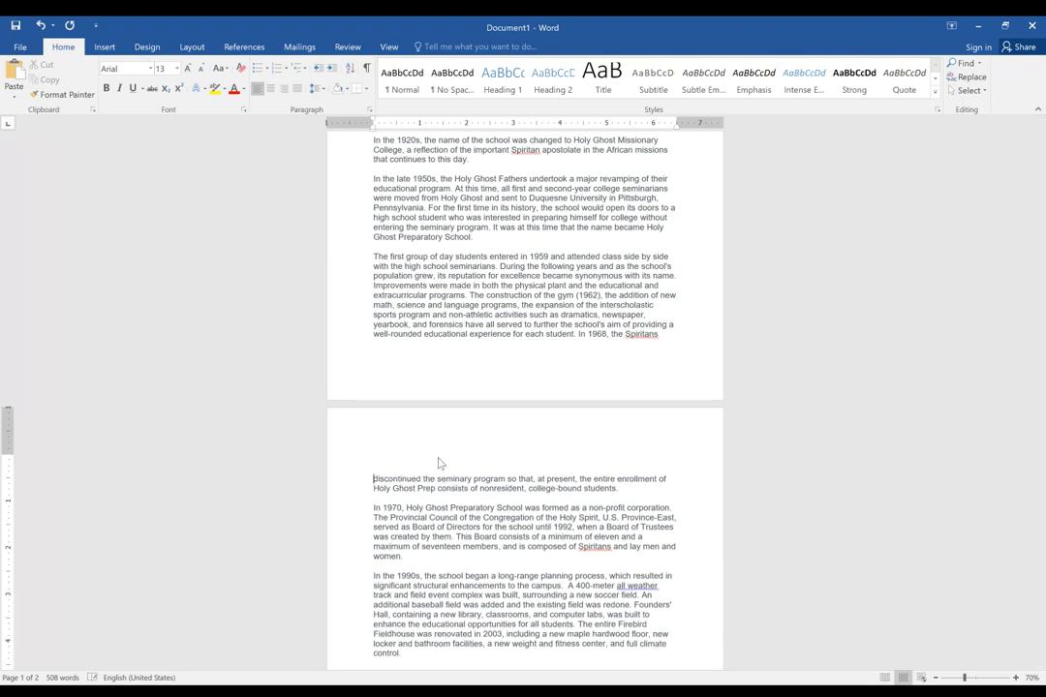
{"action": "left_click", "coordinate": [399, 457]}
{"action": "type", "text": "Scanlon 2"}
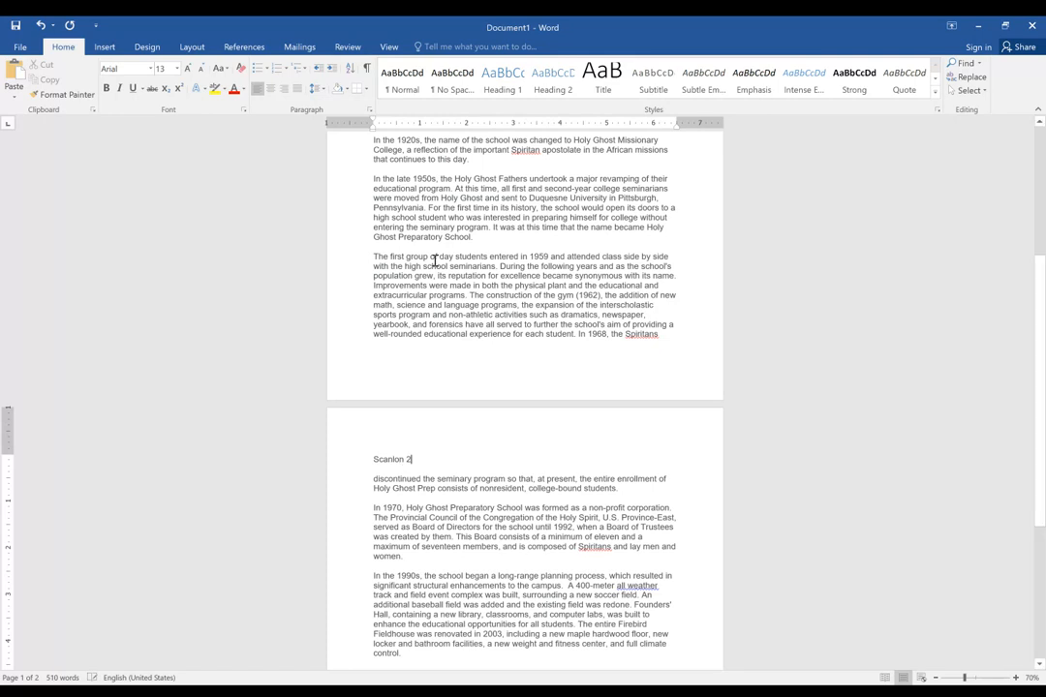
{"action": "left_click", "coordinate": [284, 88]}
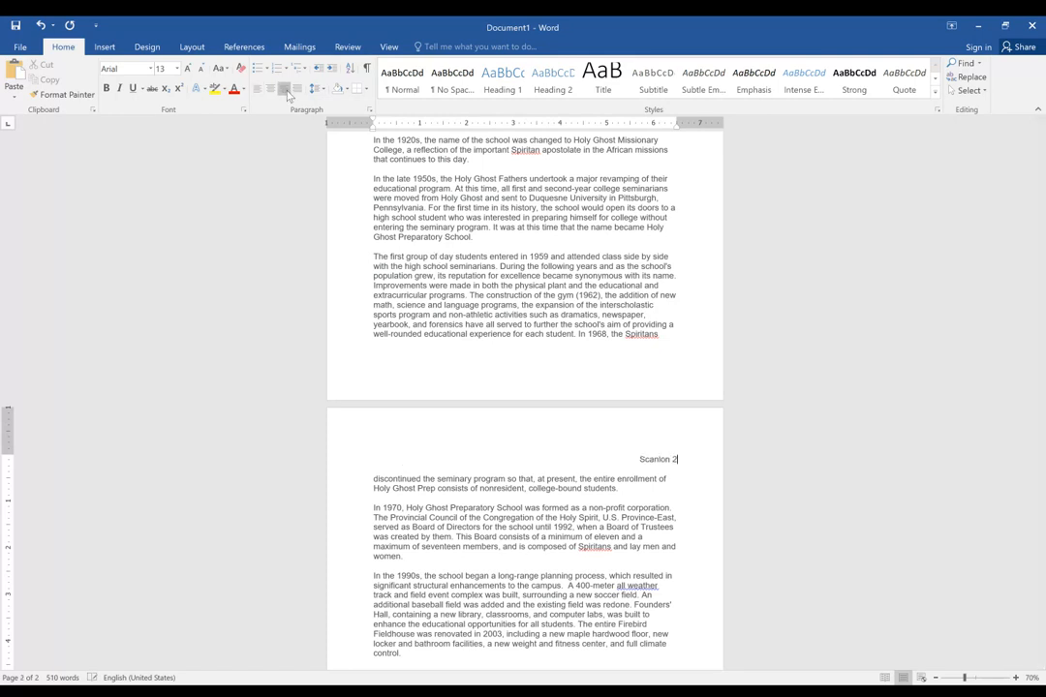
Insert random filler letters after "school's" in the last paragraph of the first page, and undo the insertion.
{"action": "scroll", "coordinate": [655, 406], "scroll_direction": "up", "scroll_amount": 1}
{"action": "left_click", "coordinate": [603, 344]}
{"action": "type", "text": "vbzmnxcbv,mnzxbcv,zmnx"}
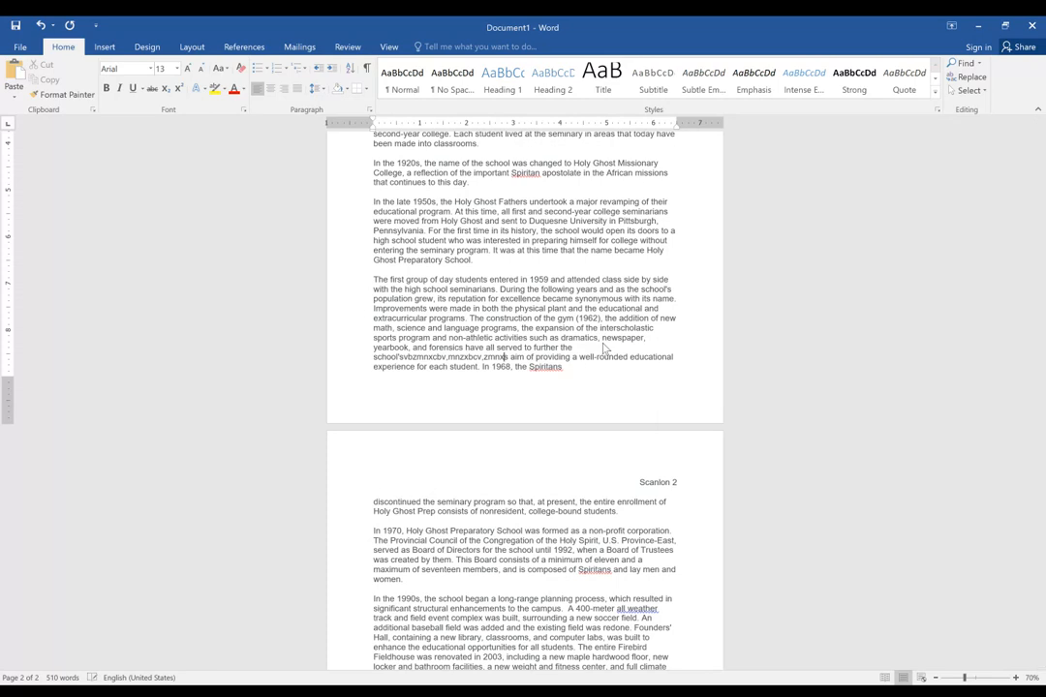
{"action": "type", "text": "cbv,zmnxcvb,zmxncvb,zxmncvb,zxcmnvb,zxcmvnb"}
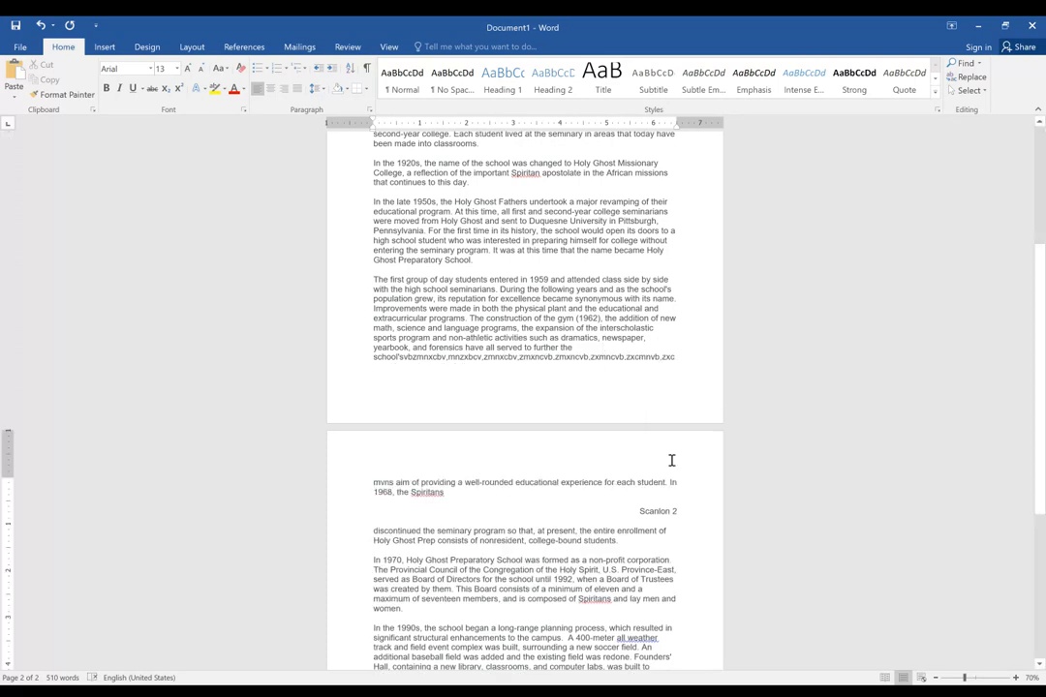
{"action": "key", "text": "ctrl+z"}
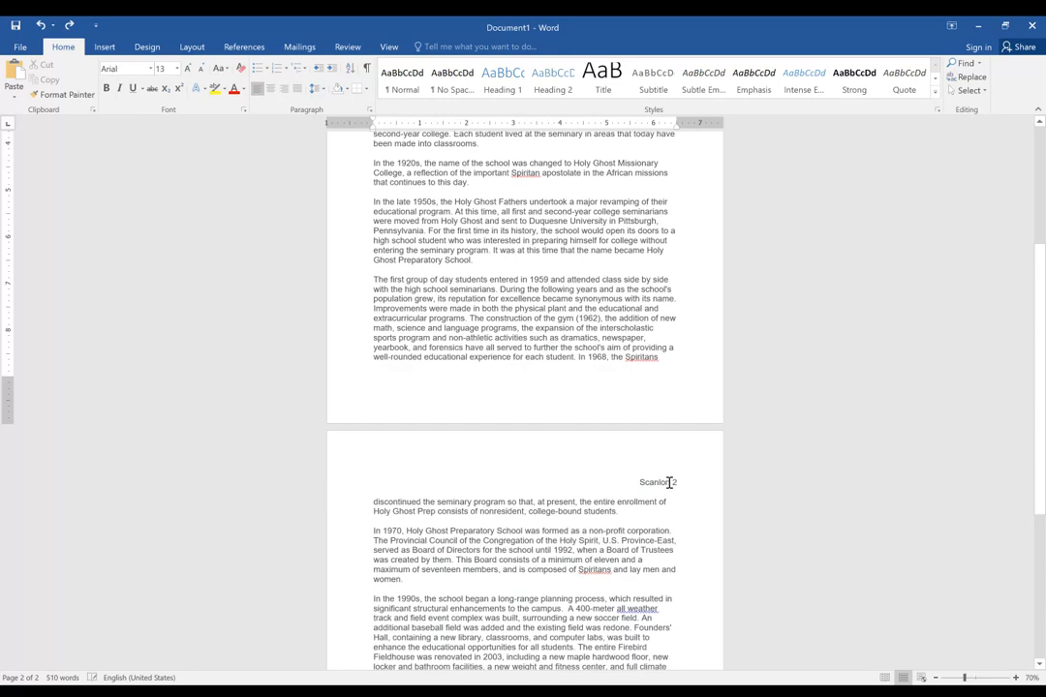
Undo the manually entered last-name and page-number lines on the second and first pages.
{"action": "key", "text": "ctrl+z"}
{"action": "key", "text": "ctrl+z"}
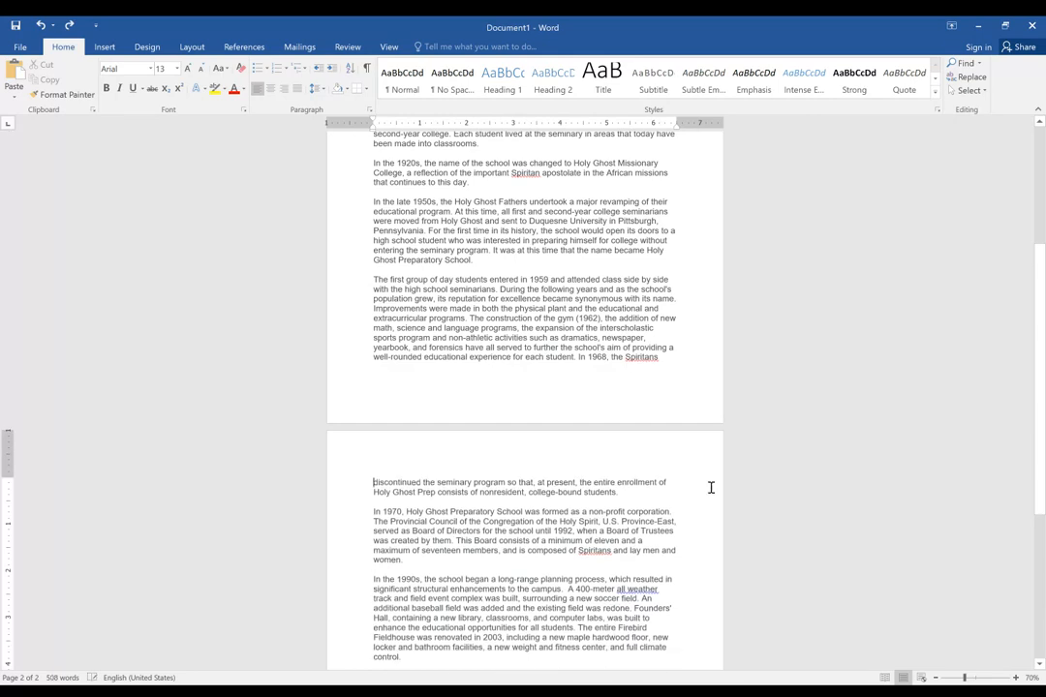
{"action": "scroll", "coordinate": [695, 473], "scroll_direction": "up", "scroll_amount": 5}
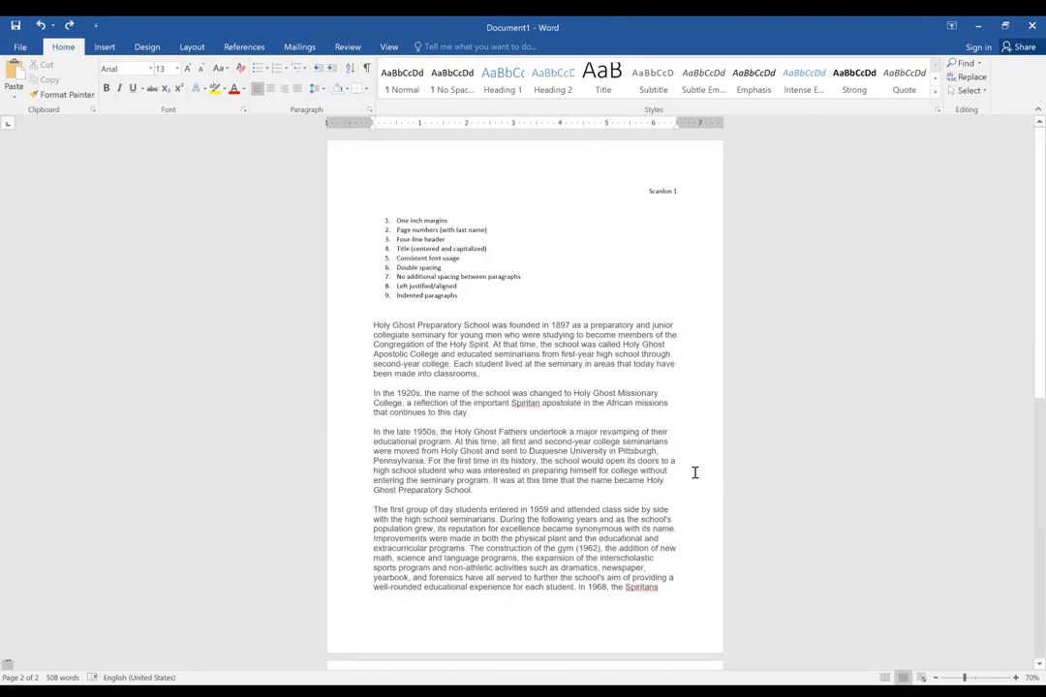
{"action": "key", "text": "ctrl+z"}
{"action": "key", "text": "ctrl+z"}
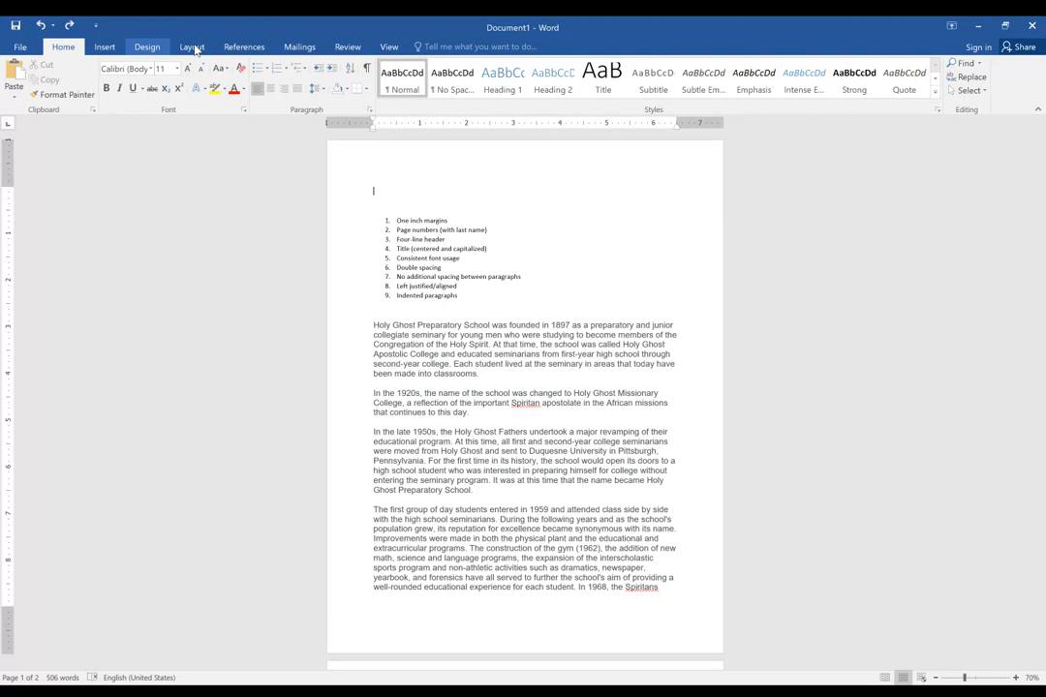
{"action": "left_click", "coordinate": [112, 48]}
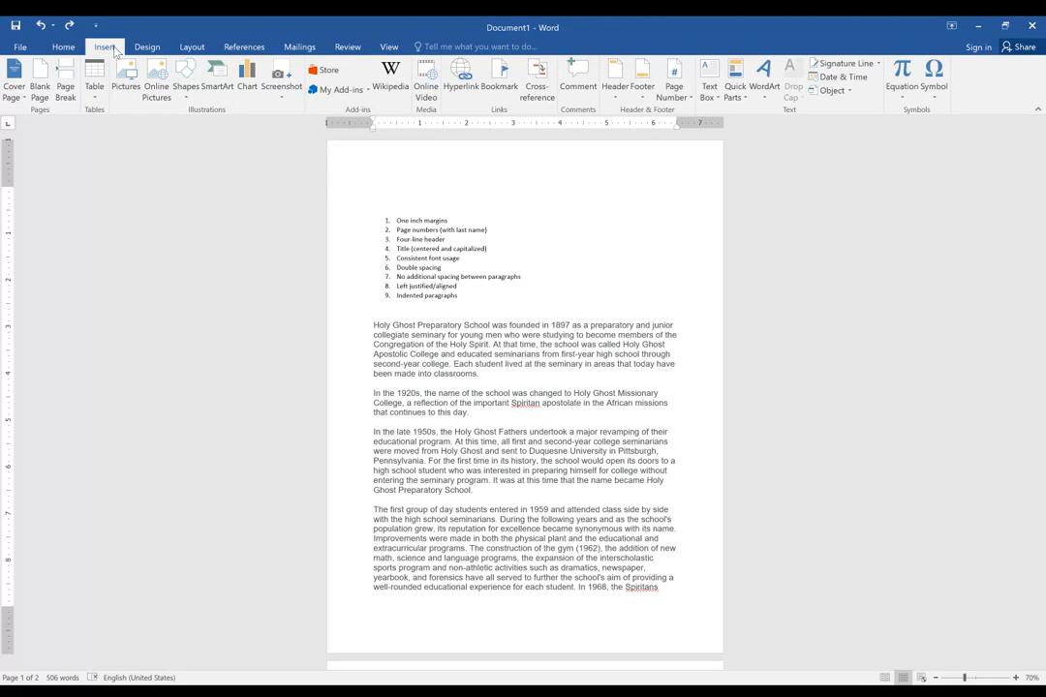
{"action": "left_click", "coordinate": [145, 49]}
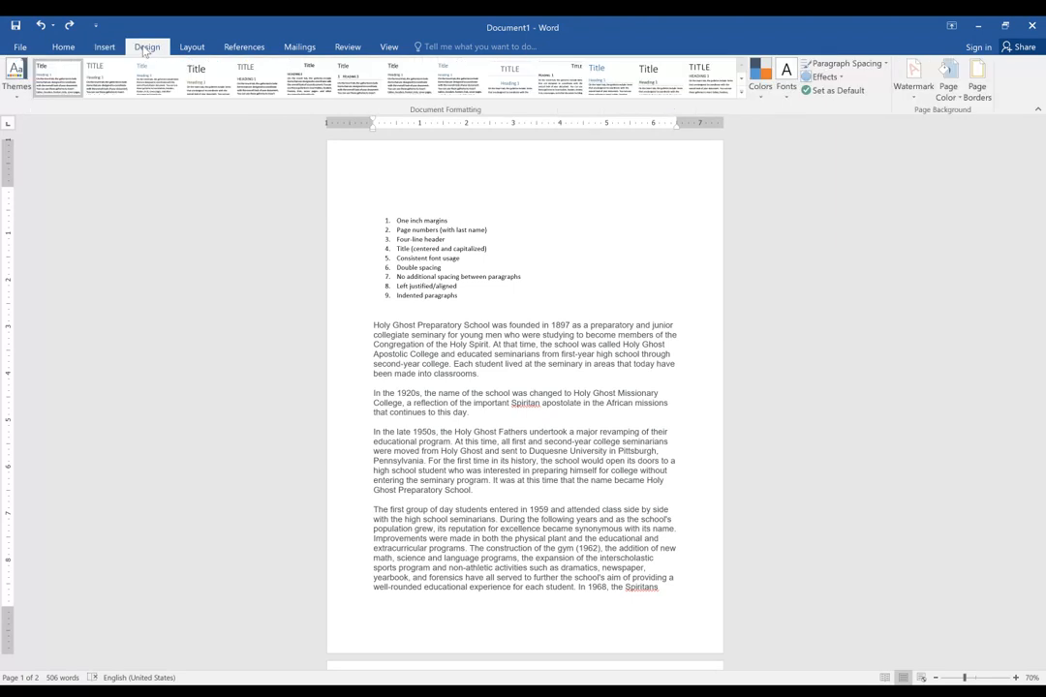
{"action": "left_click", "coordinate": [191, 48]}
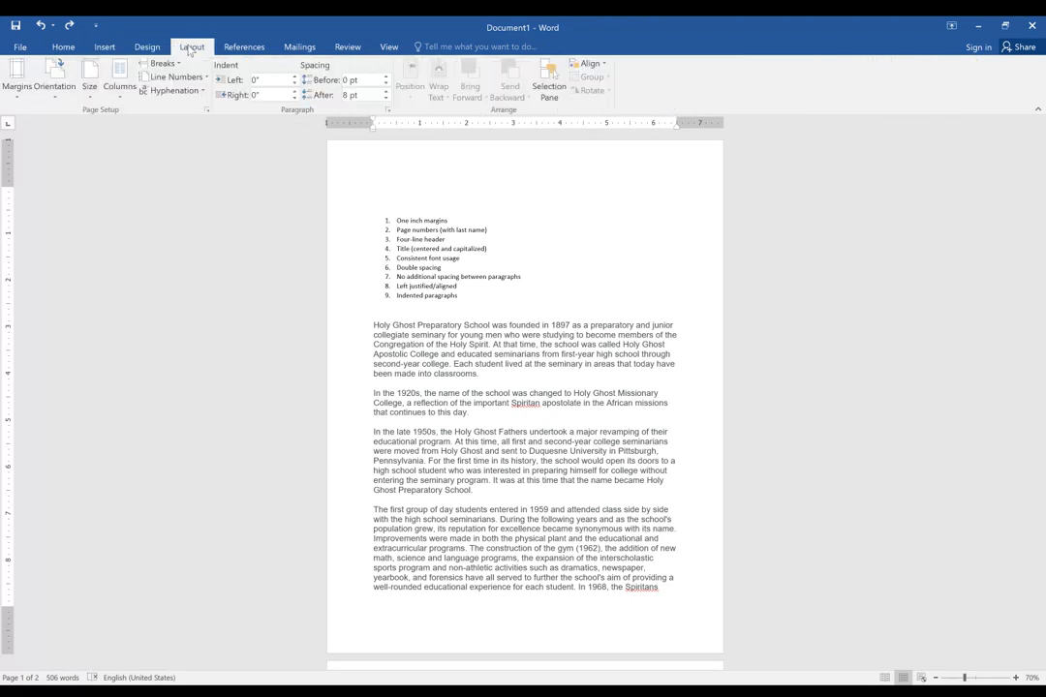
{"action": "left_click", "coordinate": [70, 47]}
Insert automatic page numbers at the top of the page in the Plain Number 3 style and return to the body text.
{"action": "left_click", "coordinate": [106, 48]}
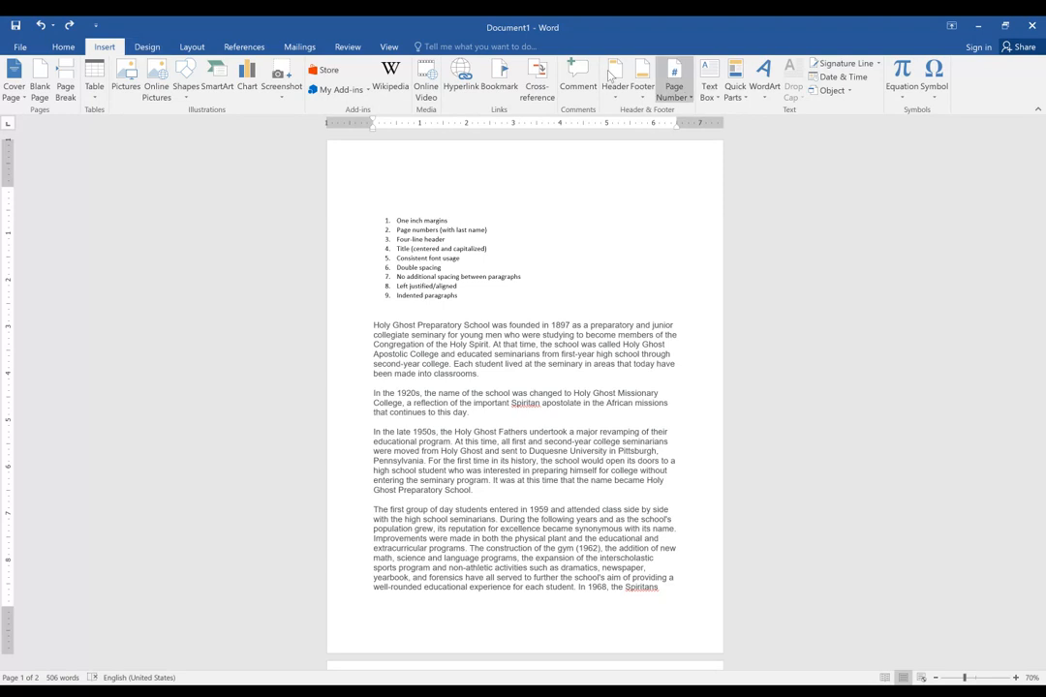
{"action": "left_click", "coordinate": [686, 97]}
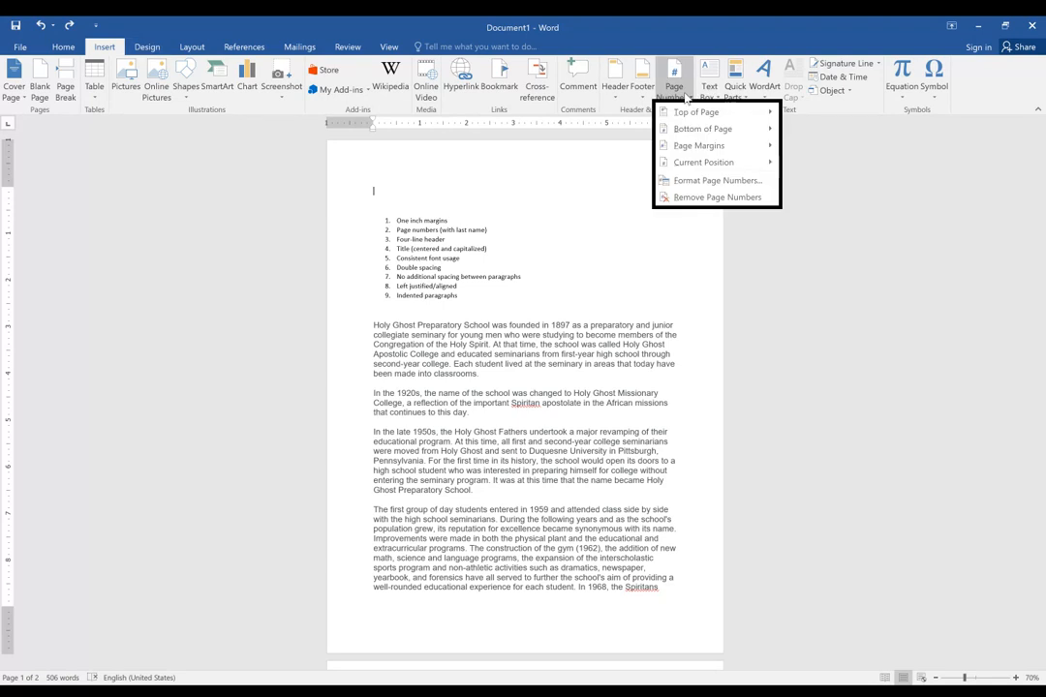
{"action": "key", "text": "Down"}
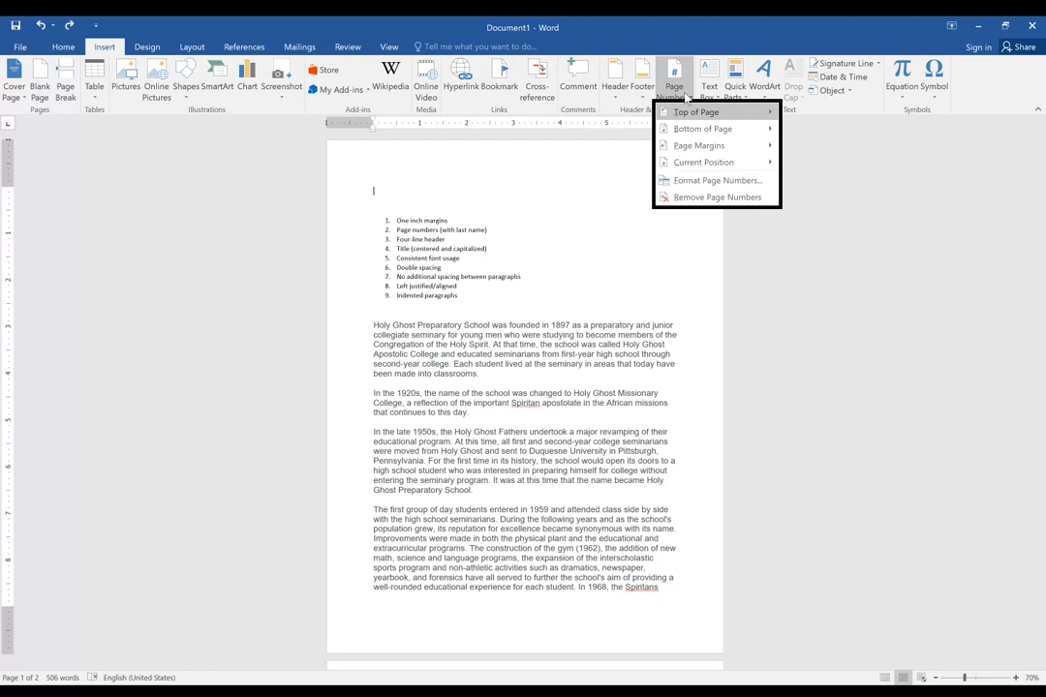
{"action": "left_click", "coordinate": [691, 111]}
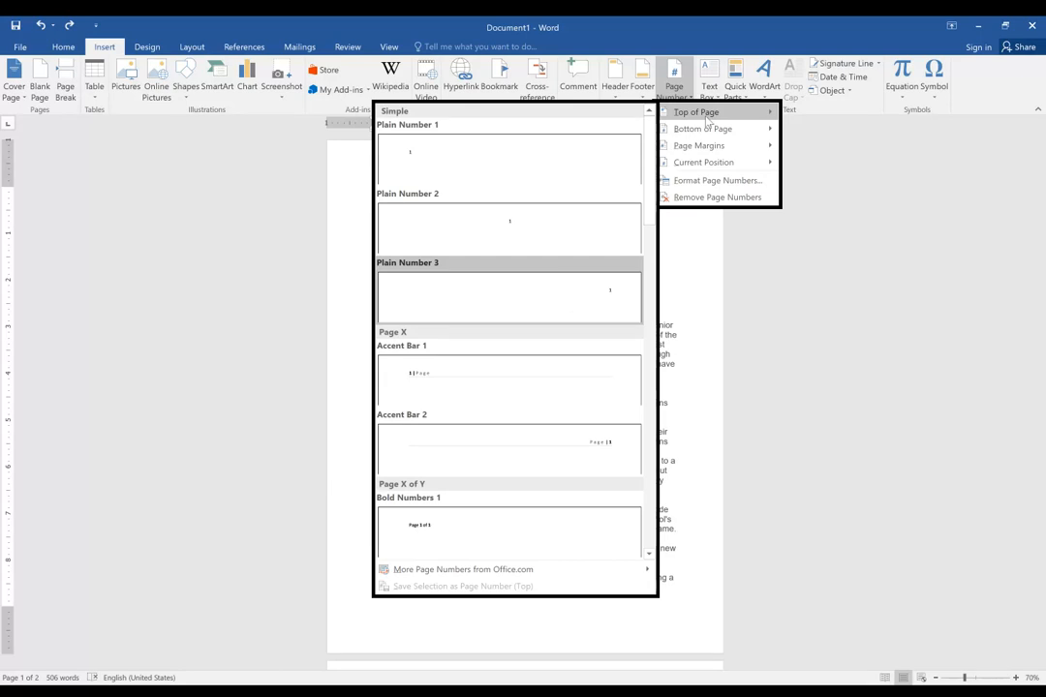
{"action": "left_click", "coordinate": [574, 308]}
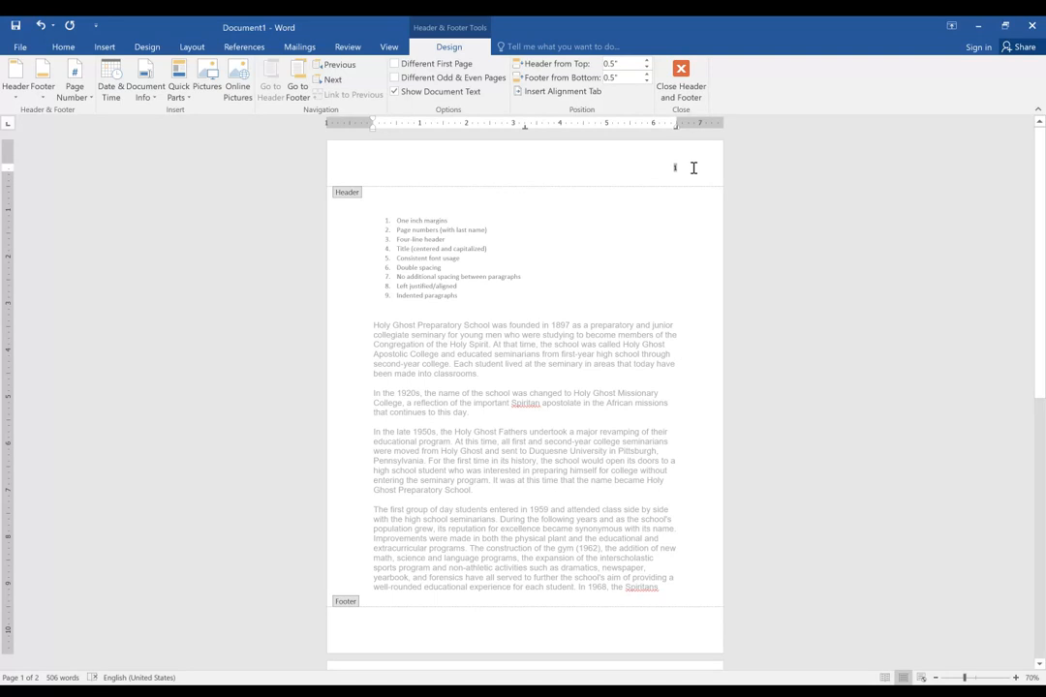
{"action": "double_click", "coordinate": [608, 262]}
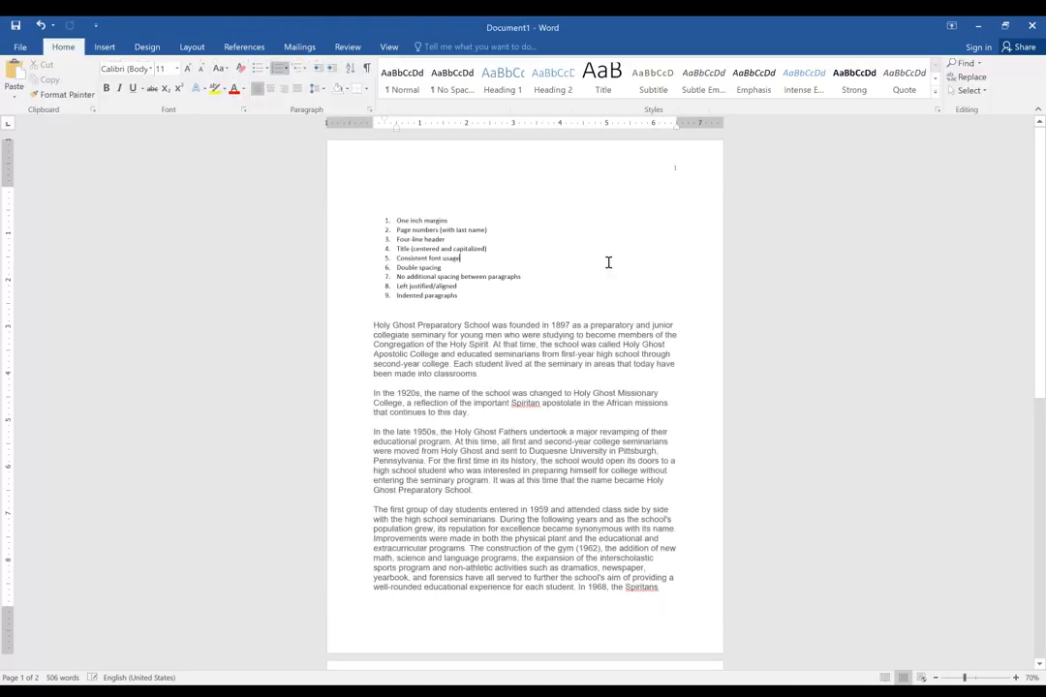
Check the page numbers at the top of the first and second pages.
{"action": "scroll", "coordinate": [608, 262], "scroll_direction": "down", "scroll_amount": 5}
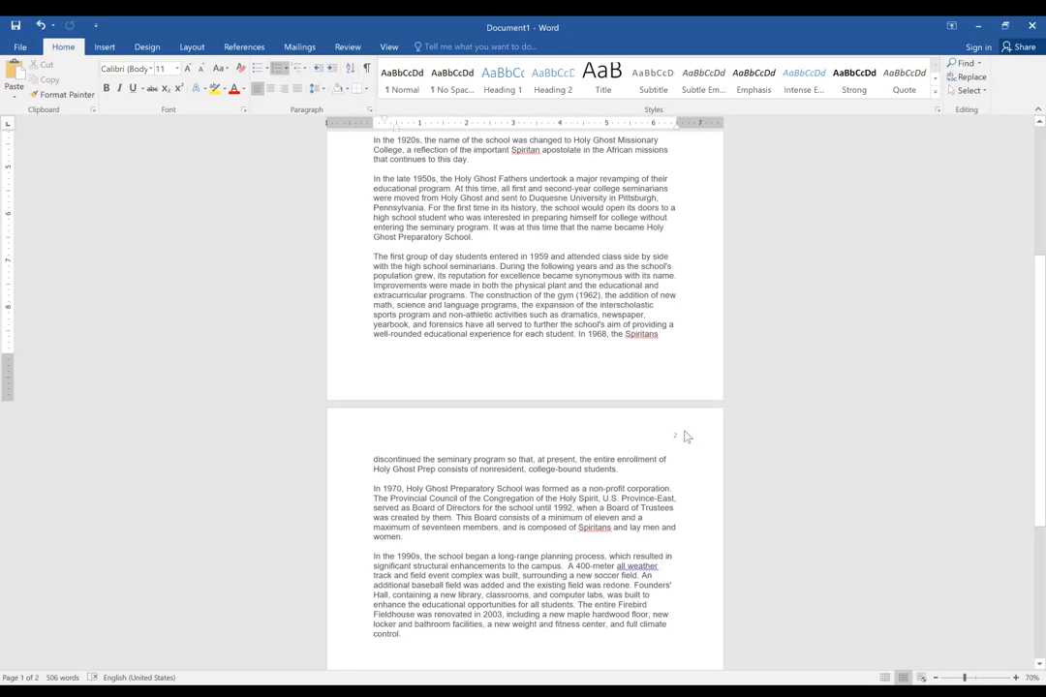
{"action": "scroll", "coordinate": [690, 434], "scroll_direction": "down", "scroll_amount": 3}
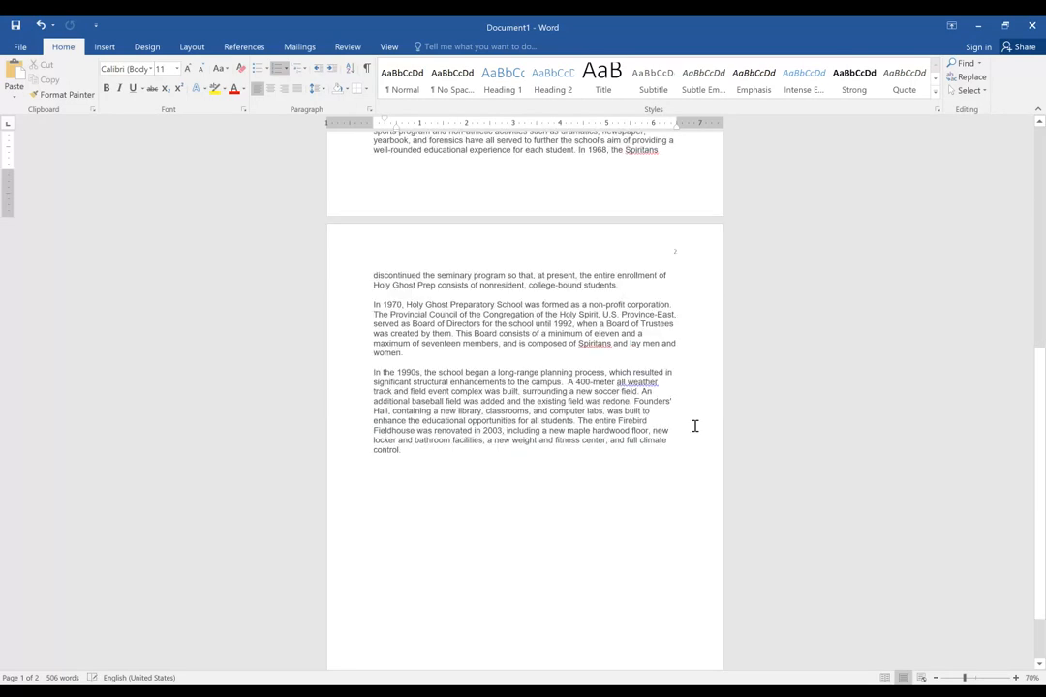
{"action": "scroll", "coordinate": [688, 416], "scroll_direction": "up", "scroll_amount": 1}
{"action": "scroll", "coordinate": [681, 407], "scroll_direction": "up", "scroll_amount": 6}
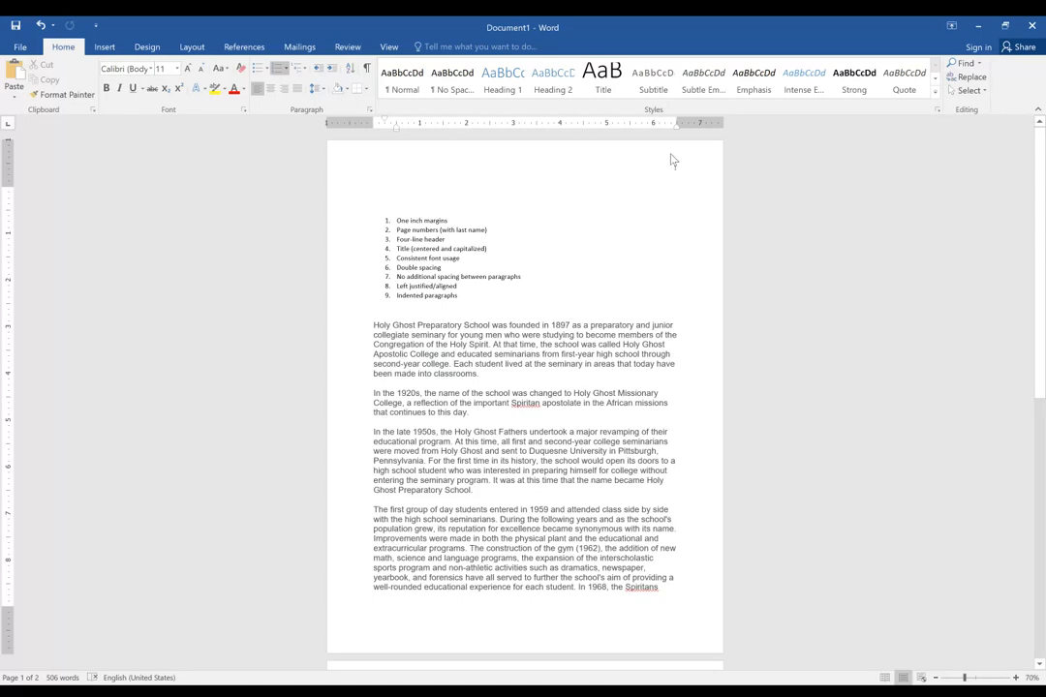
{"action": "scroll", "coordinate": [716, 182], "scroll_direction": "down", "scroll_amount": 3}
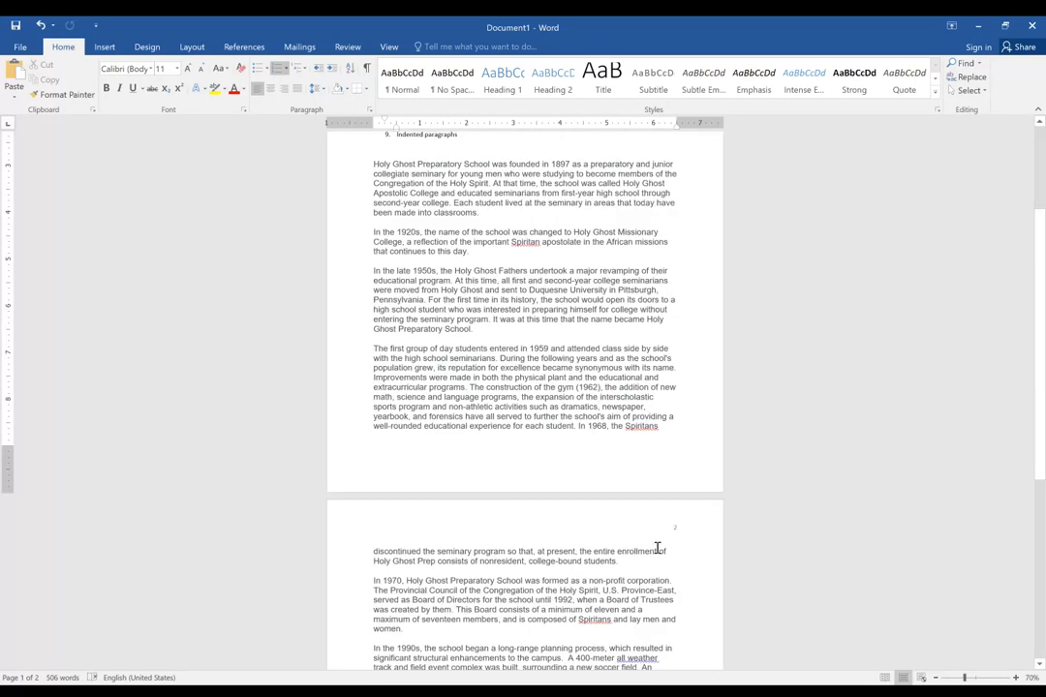
{"action": "scroll", "coordinate": [635, 521], "scroll_direction": "up", "scroll_amount": 1}
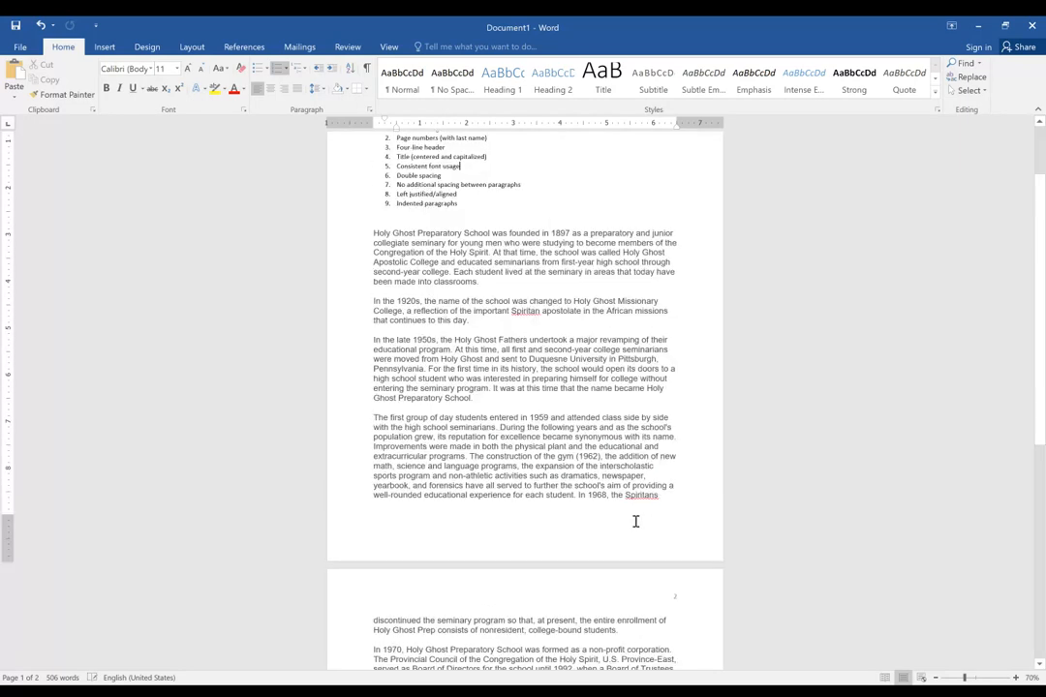
{"action": "scroll", "coordinate": [656, 197], "scroll_direction": "up", "scroll_amount": 2}
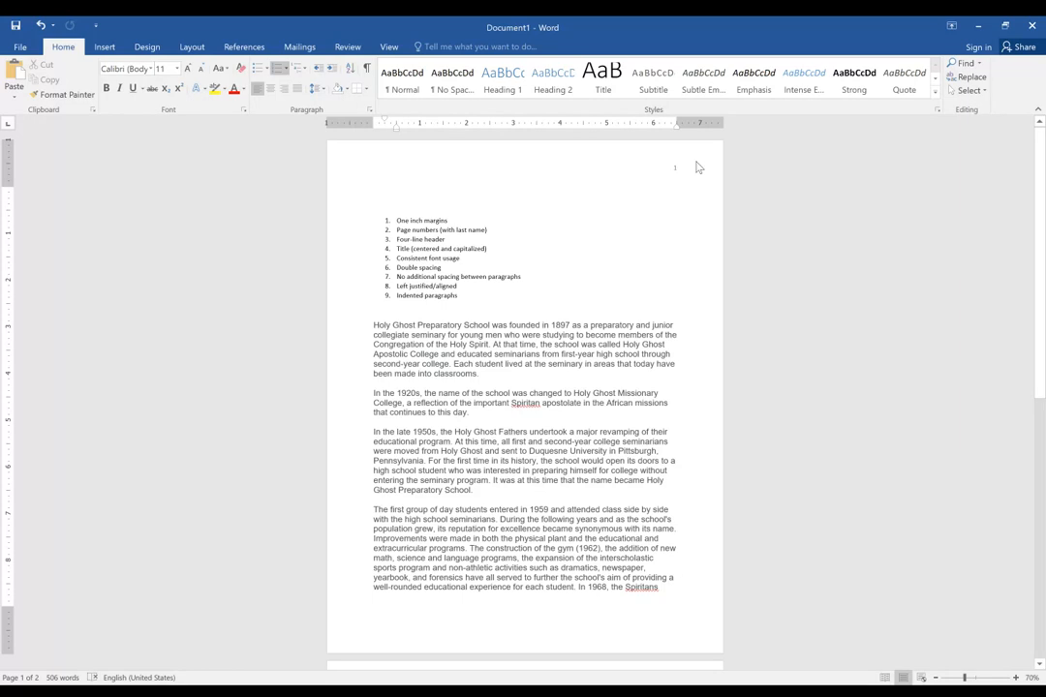
Add the text Last Name before the page number in the header and return to the body text.
{"action": "left_click", "coordinate": [668, 172]}
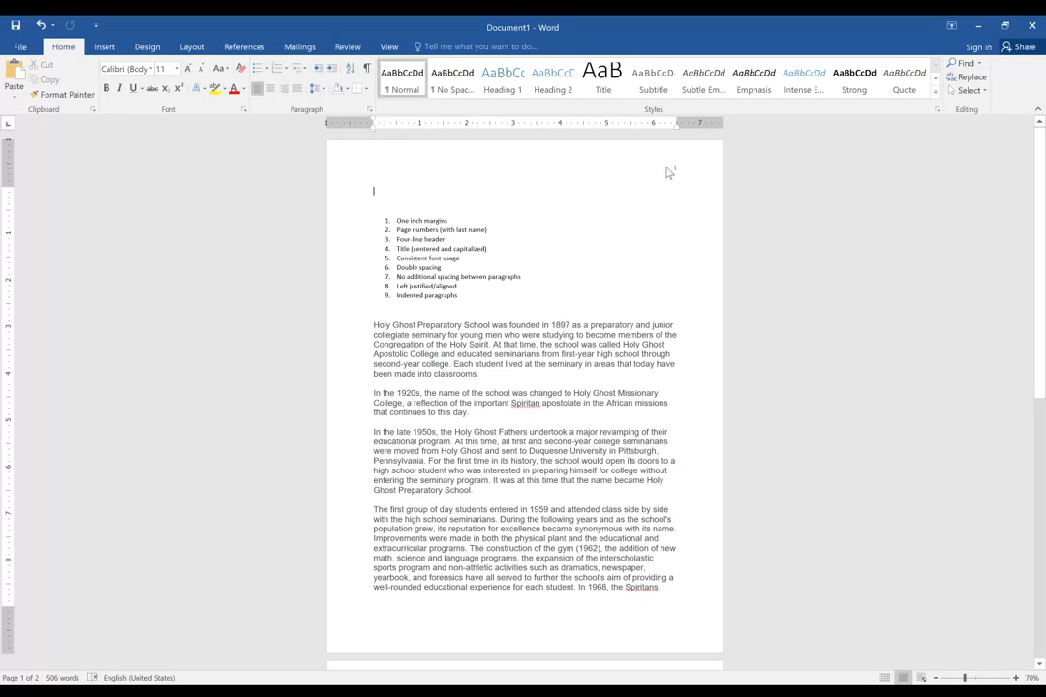
{"action": "double_click", "coordinate": [668, 170]}
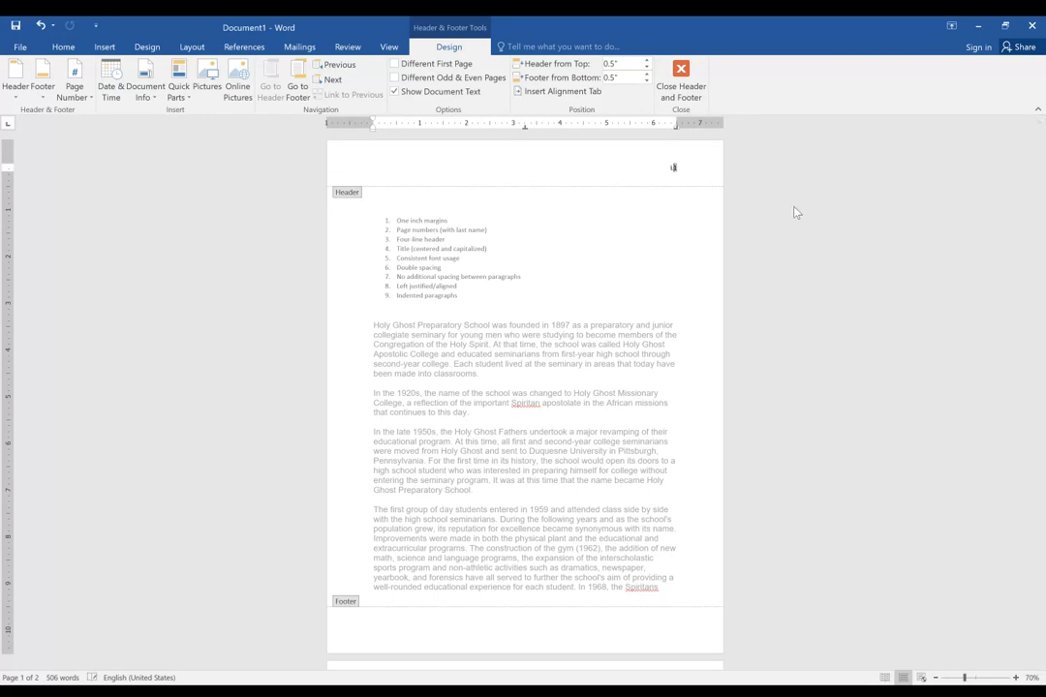
{"action": "type", "text": "Last Name"}
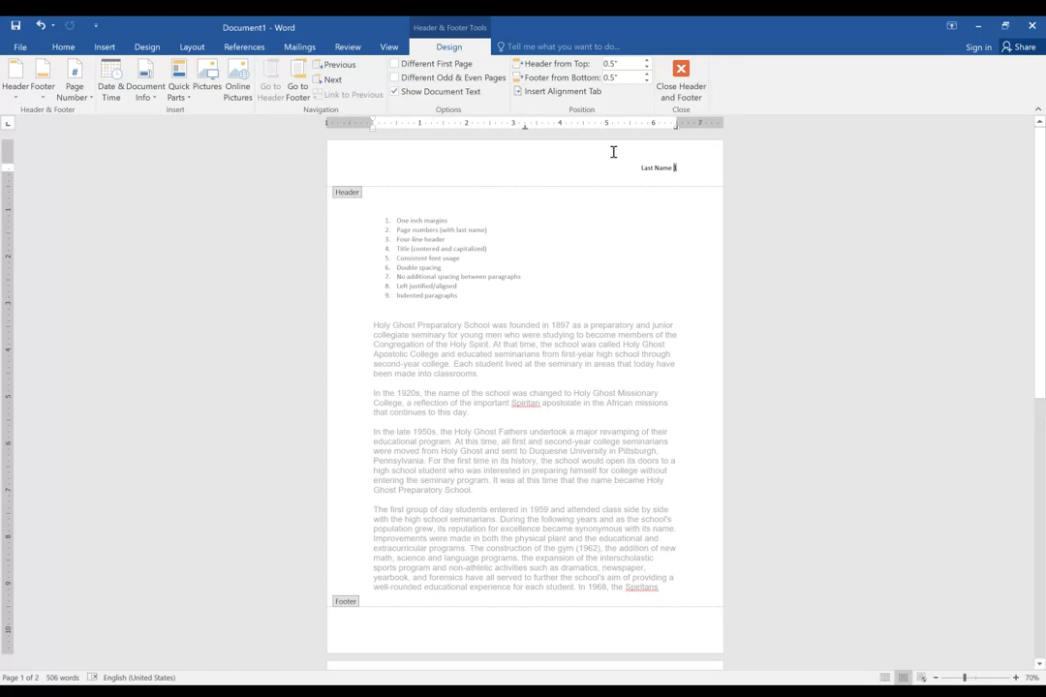
{"action": "double_click", "coordinate": [617, 264]}
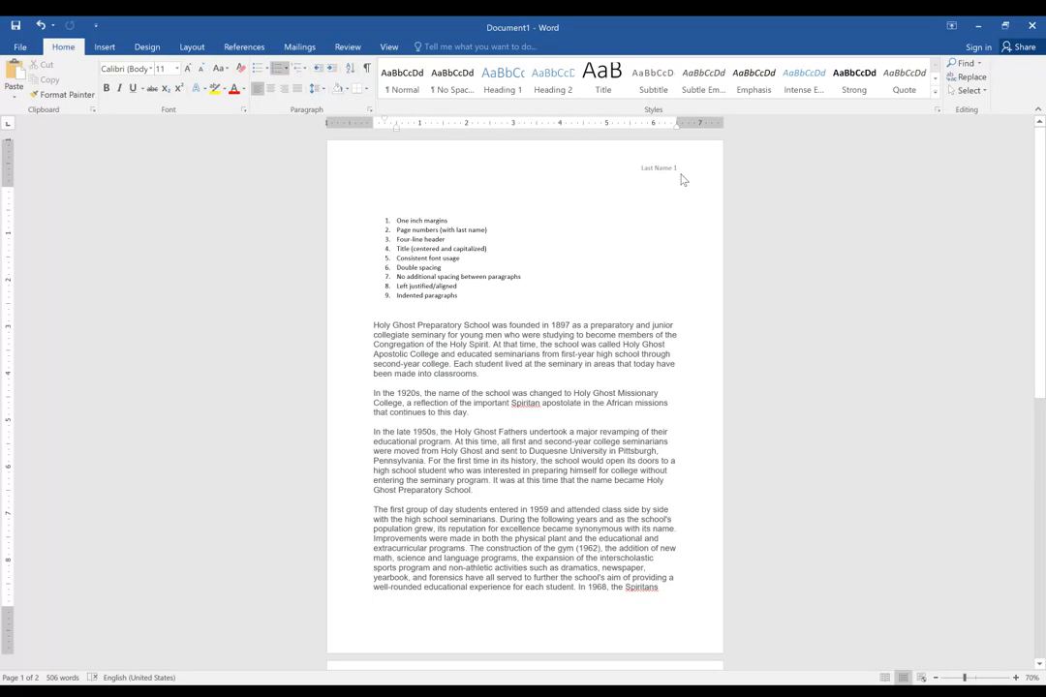
Review the last name and page number in the header across both pages.
{"action": "scroll", "coordinate": [683, 179], "scroll_direction": "down", "scroll_amount": 1}
{"action": "scroll", "coordinate": [802, 397], "scroll_direction": "down", "scroll_amount": 8}
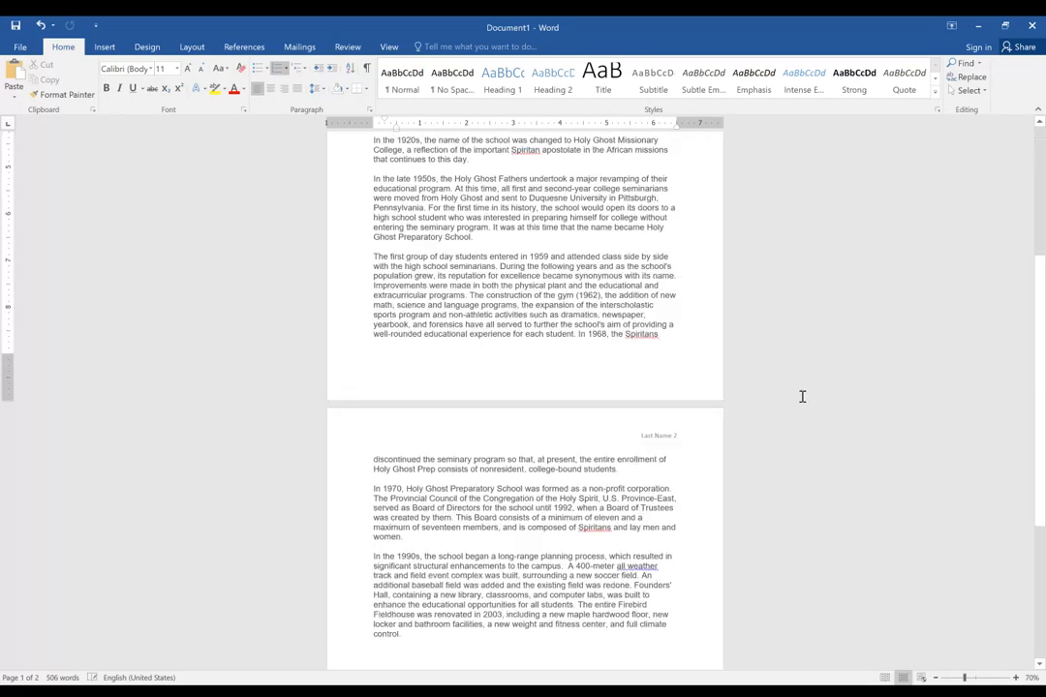
{"action": "scroll", "coordinate": [605, 392], "scroll_direction": "down", "scroll_amount": 5}
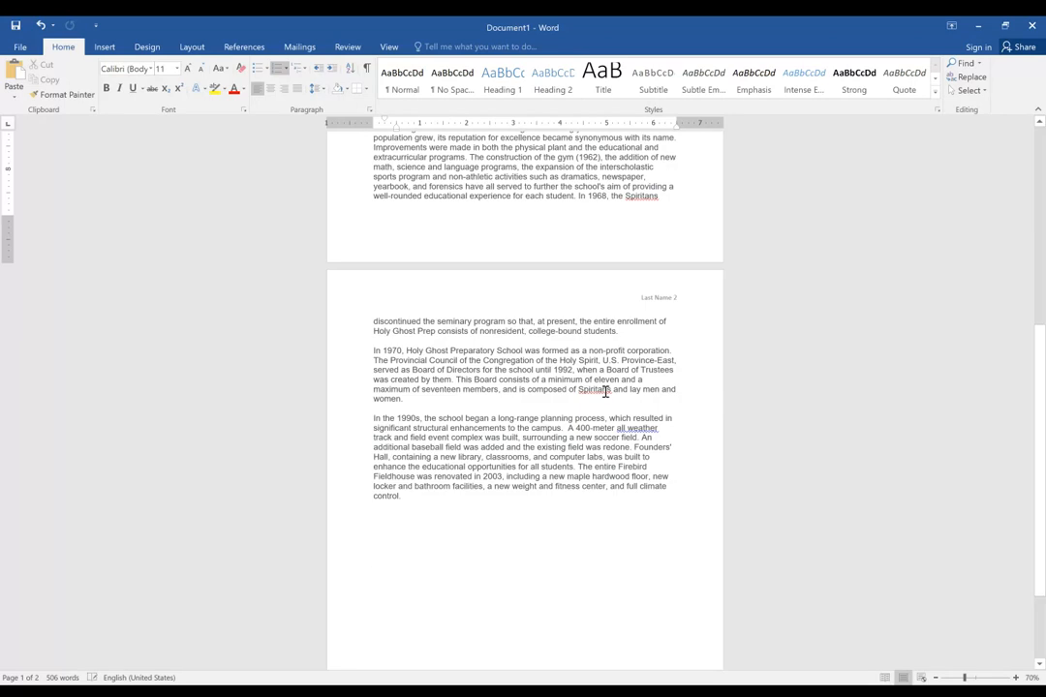
{"action": "scroll", "coordinate": [736, 314], "scroll_direction": "up", "scroll_amount": 6}
{"action": "scroll", "coordinate": [737, 314], "scroll_direction": "up", "scroll_amount": 7}
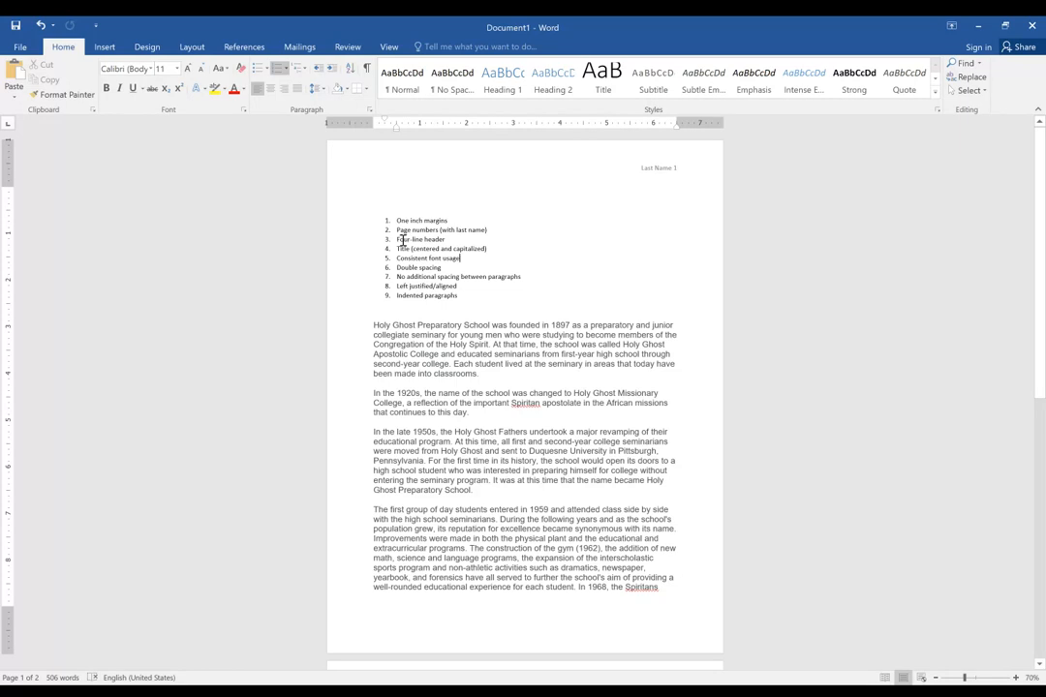
{"action": "left_click", "coordinate": [400, 200]}
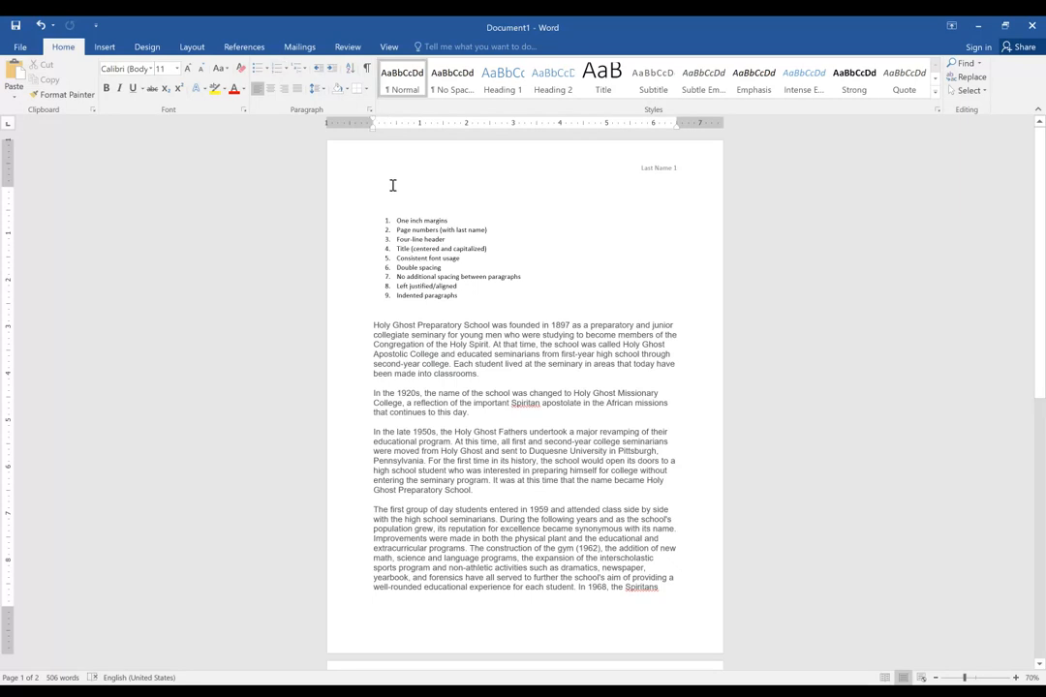
{"action": "double_click", "coordinate": [567, 162]}
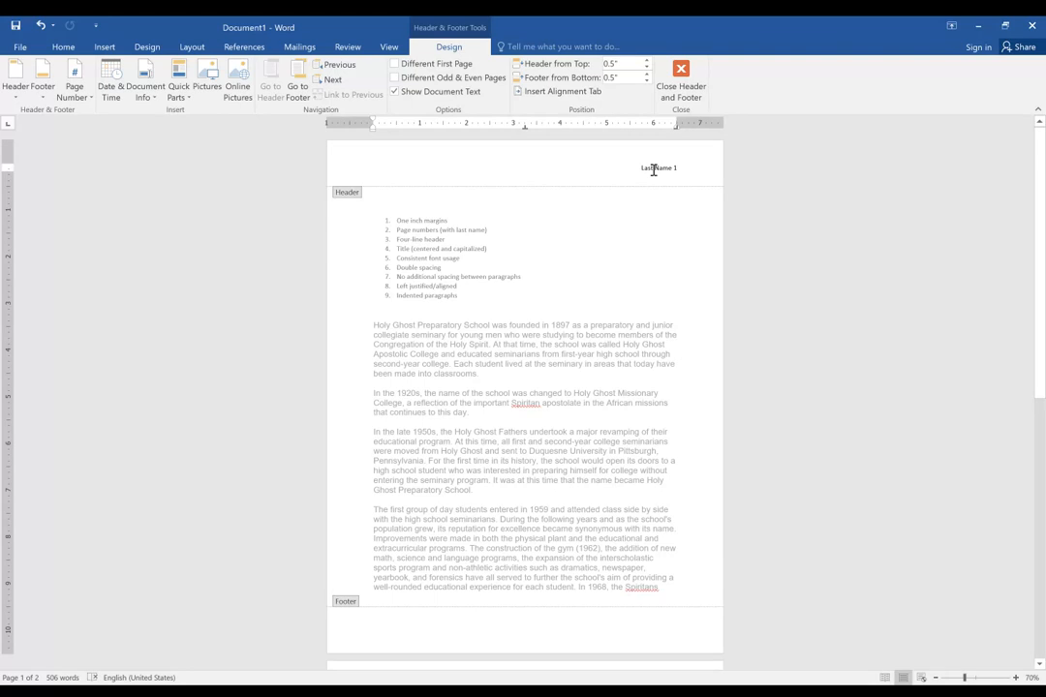
{"action": "double_click", "coordinate": [626, 233]}
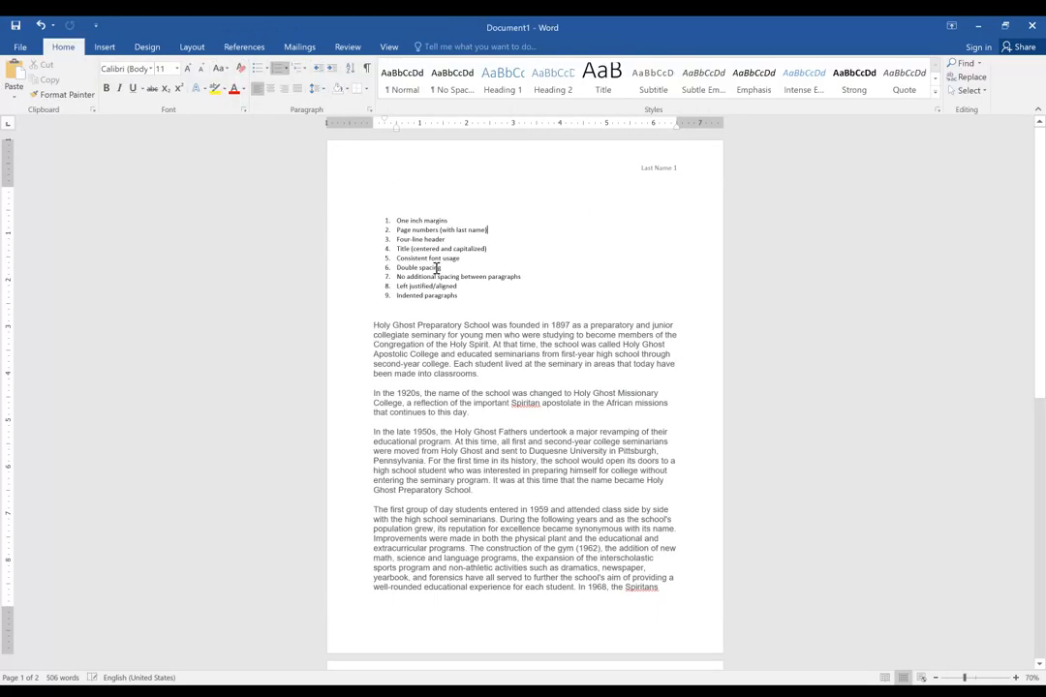
Enter First Last and Date as the first two lines of the four-line header above the numbered list.
{"action": "left_click", "coordinate": [389, 182]}
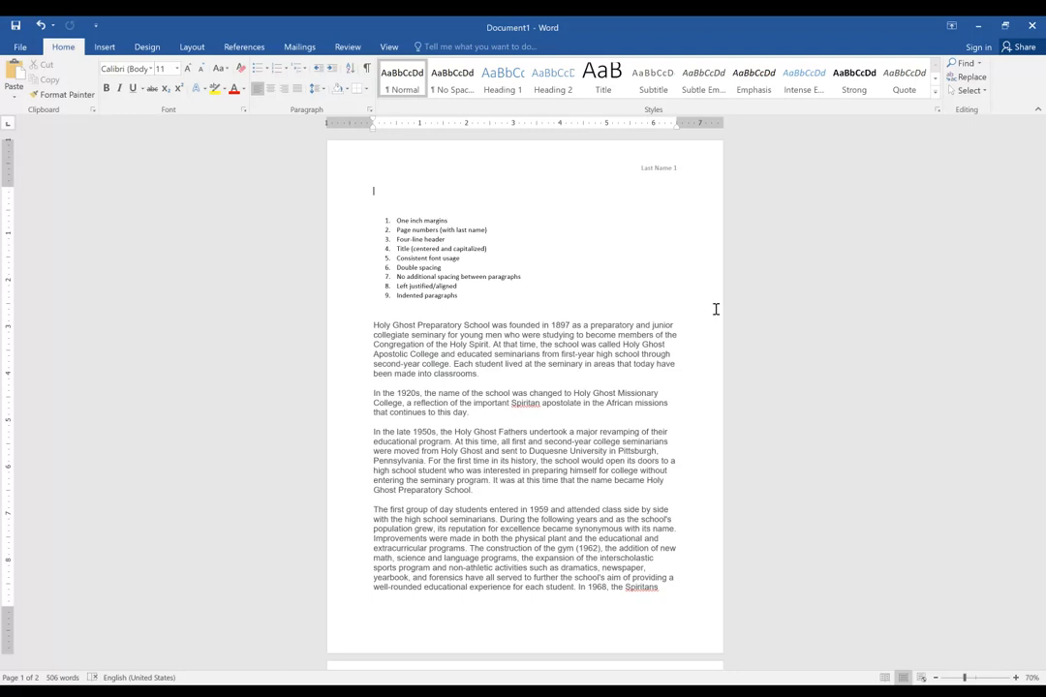
{"action": "type", "text": "First Last"}
{"action": "key", "text": "Return"}
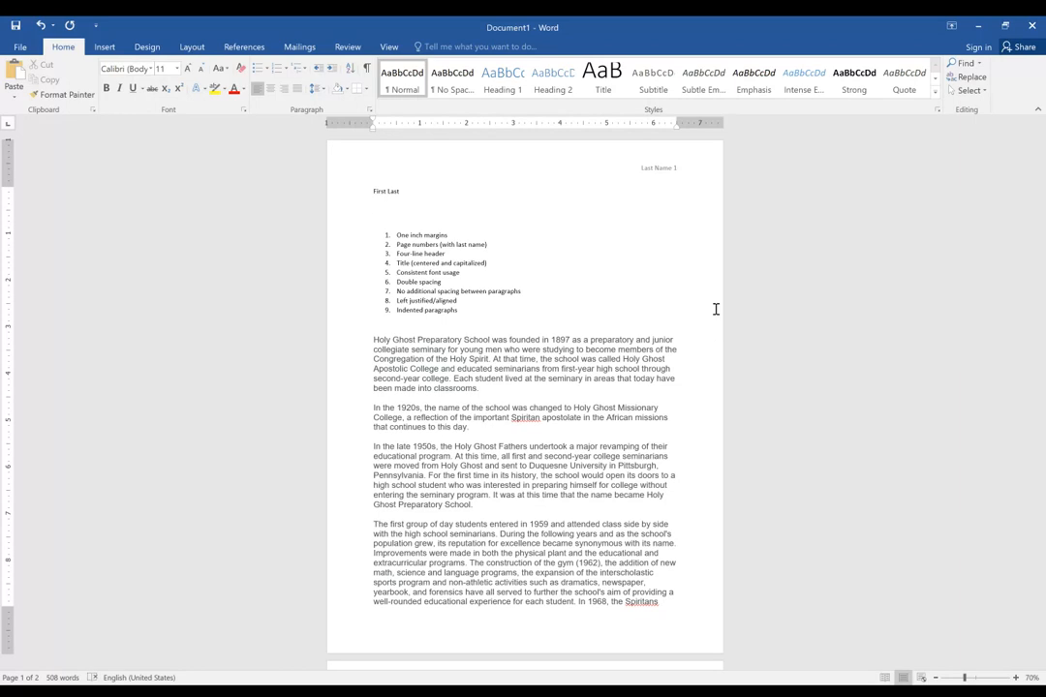
{"action": "type", "text": "Date"}
{"action": "key", "text": "Return"}
Add Class and Teacher's Name as the third and fourth lines of the header block.
{"action": "type", "text": "Cla"}
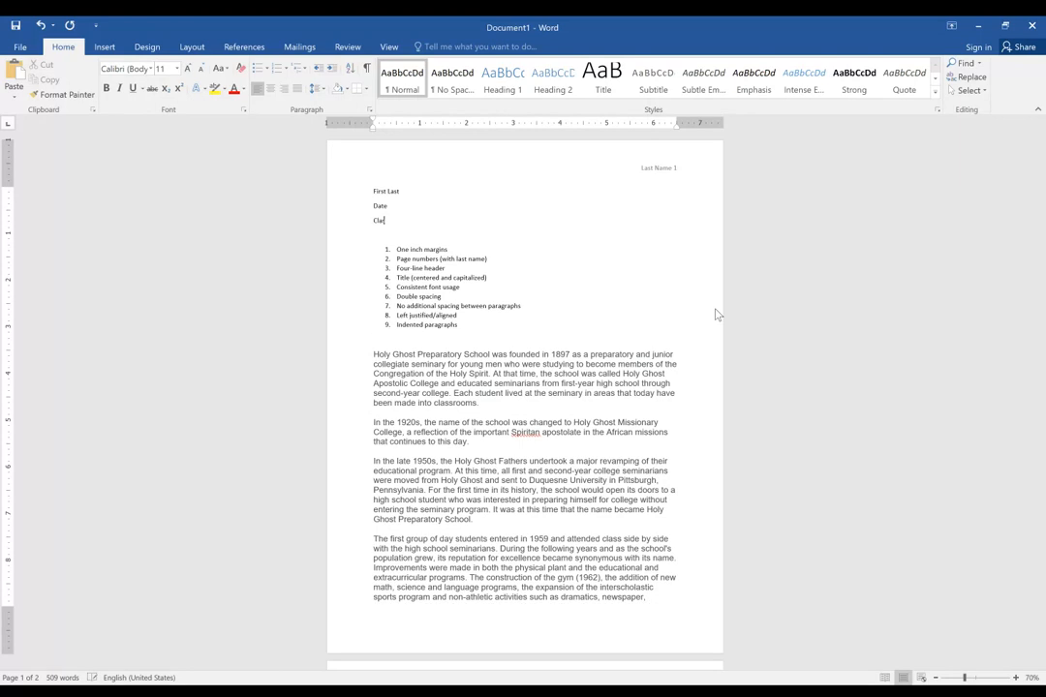
{"action": "type", "text": "ss"}
{"action": "key", "text": "Return"}
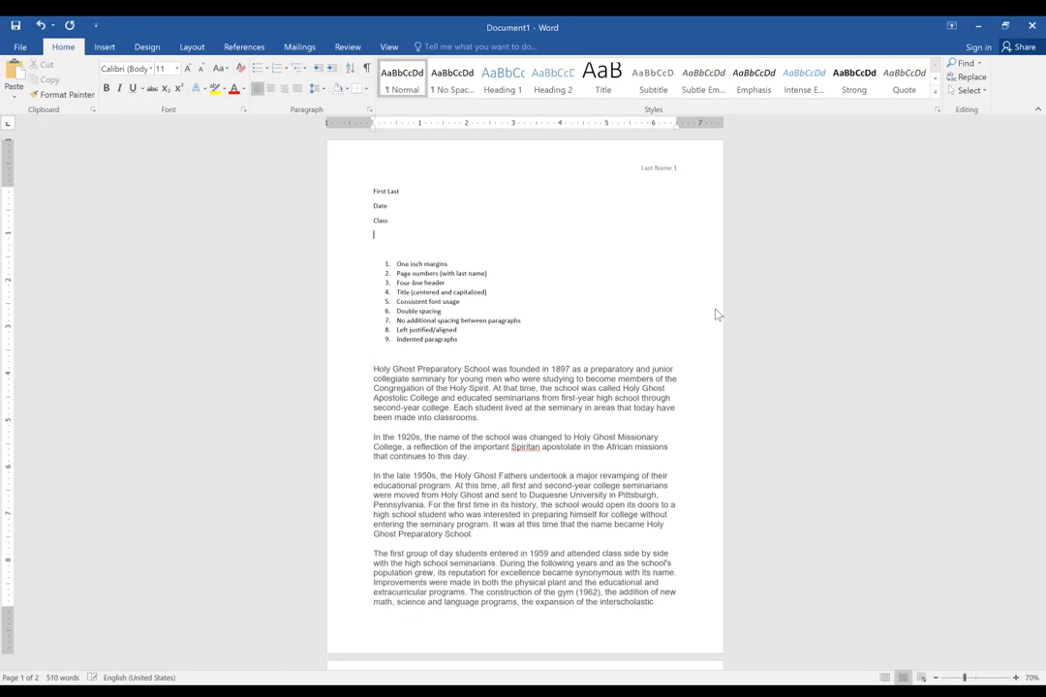
{"action": "type", "text": "Teacher's Name"}
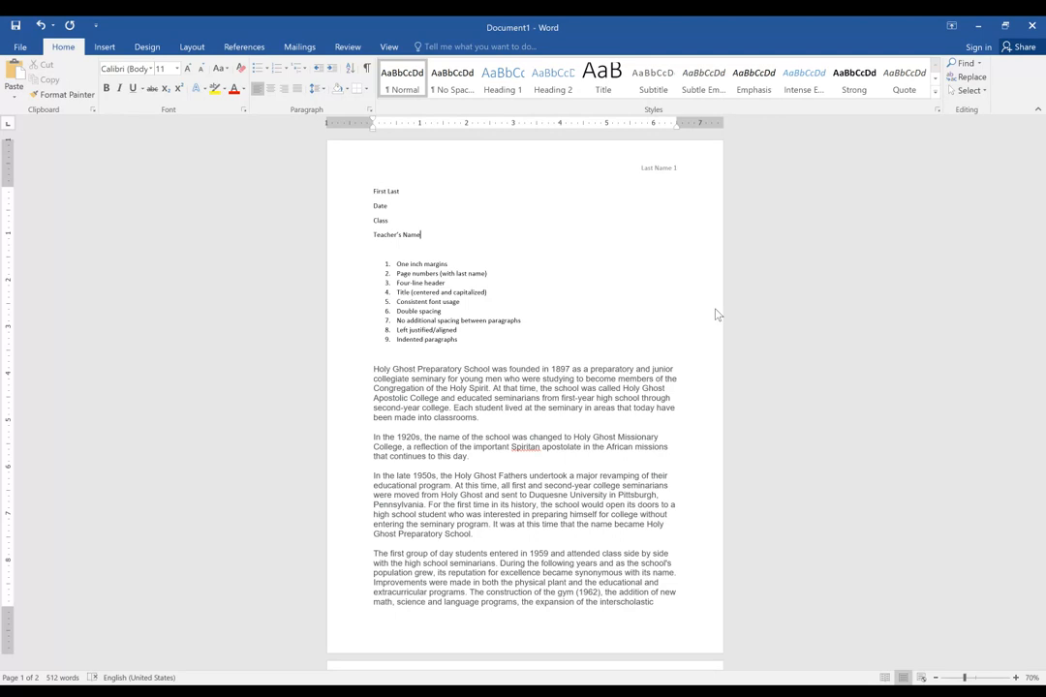
{"action": "triple_click", "coordinate": [381, 191]}
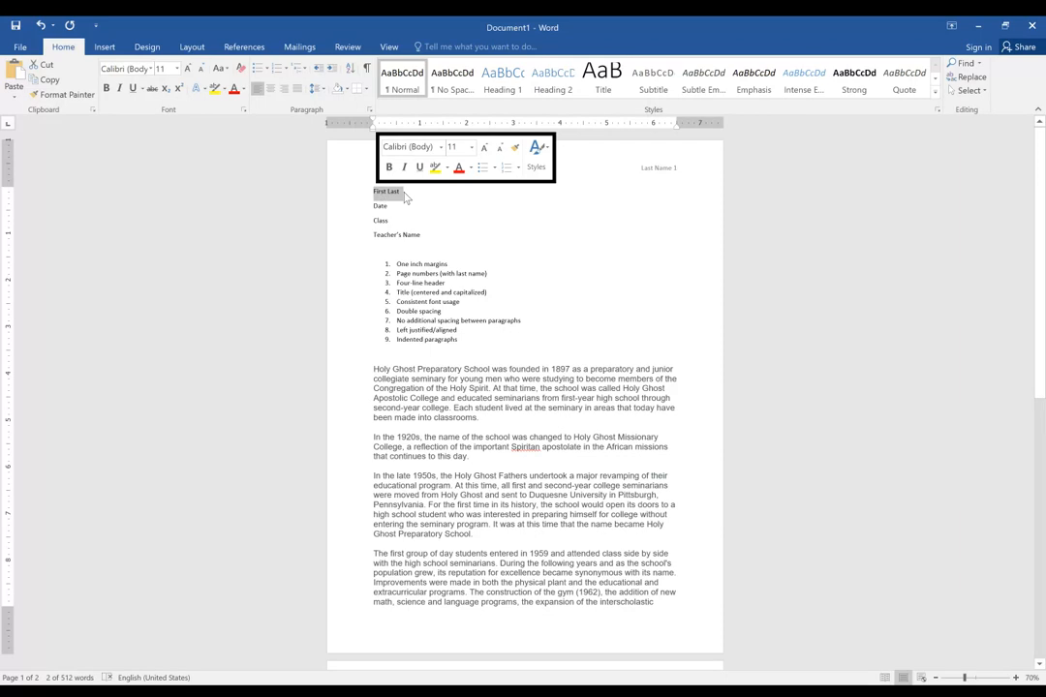
{"action": "left_click", "coordinate": [377, 207]}
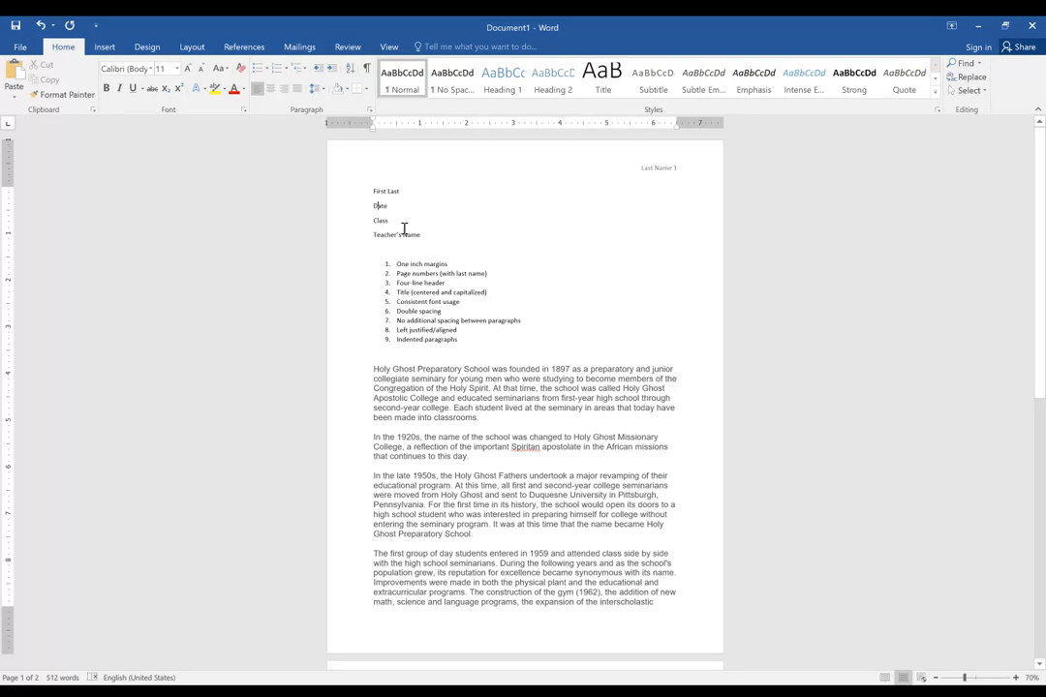
{"action": "left_click", "coordinate": [394, 192]}
Add the line "This is the title" below Teacher's Name and center it.
{"action": "left_click", "coordinate": [436, 233]}
{"action": "key", "text": "Return"}
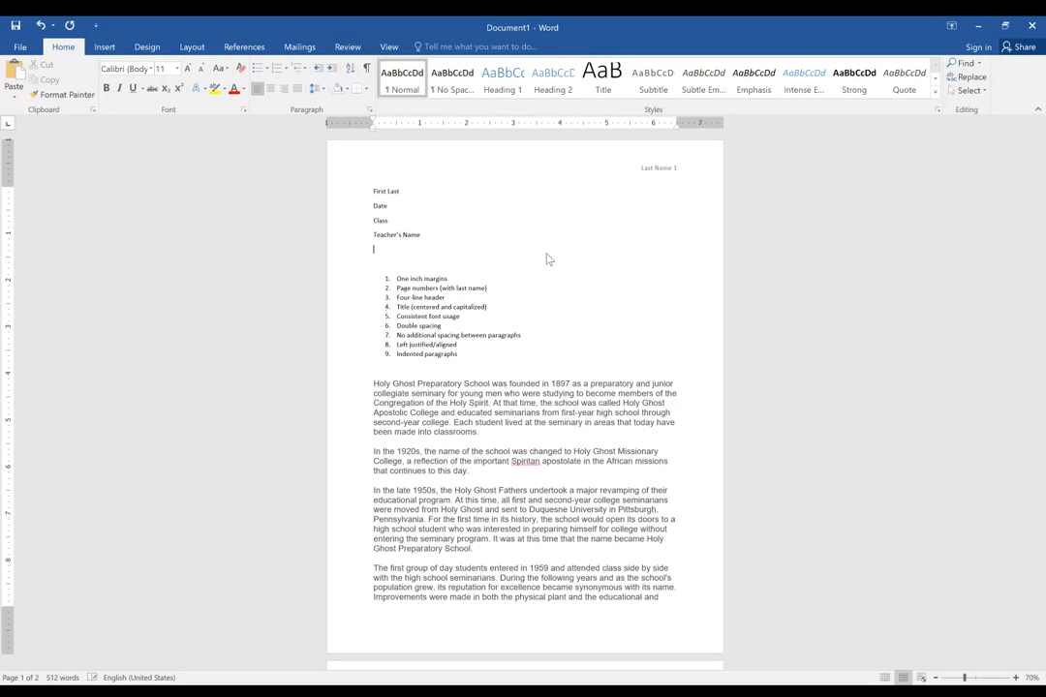
{"action": "type", "text": "This is the title"}
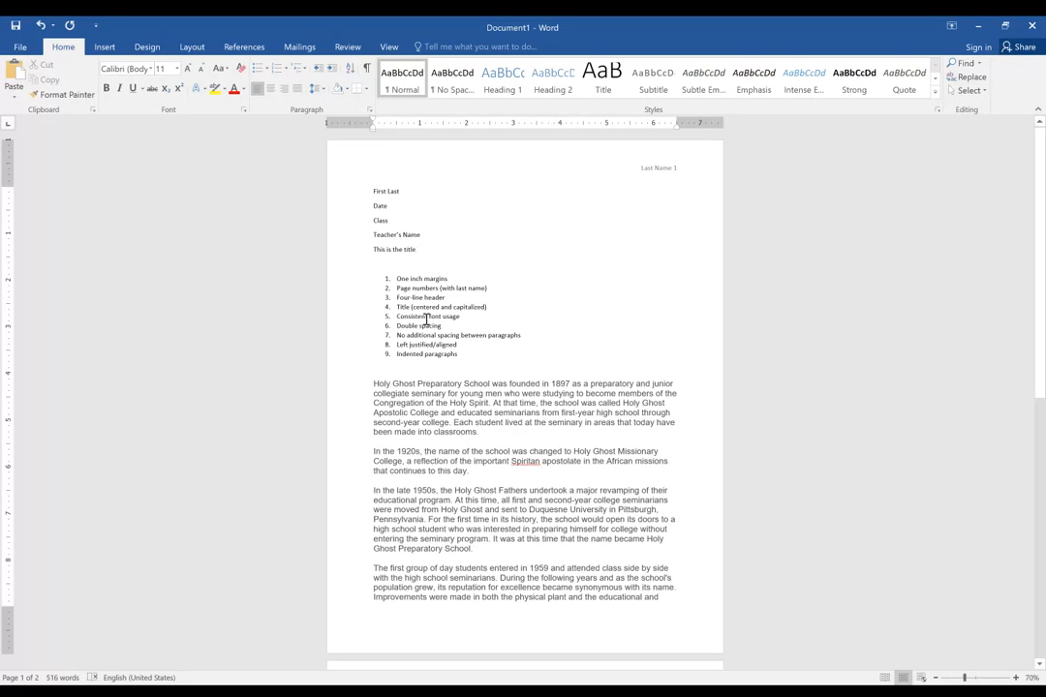
{"action": "left_click", "coordinate": [272, 90]}
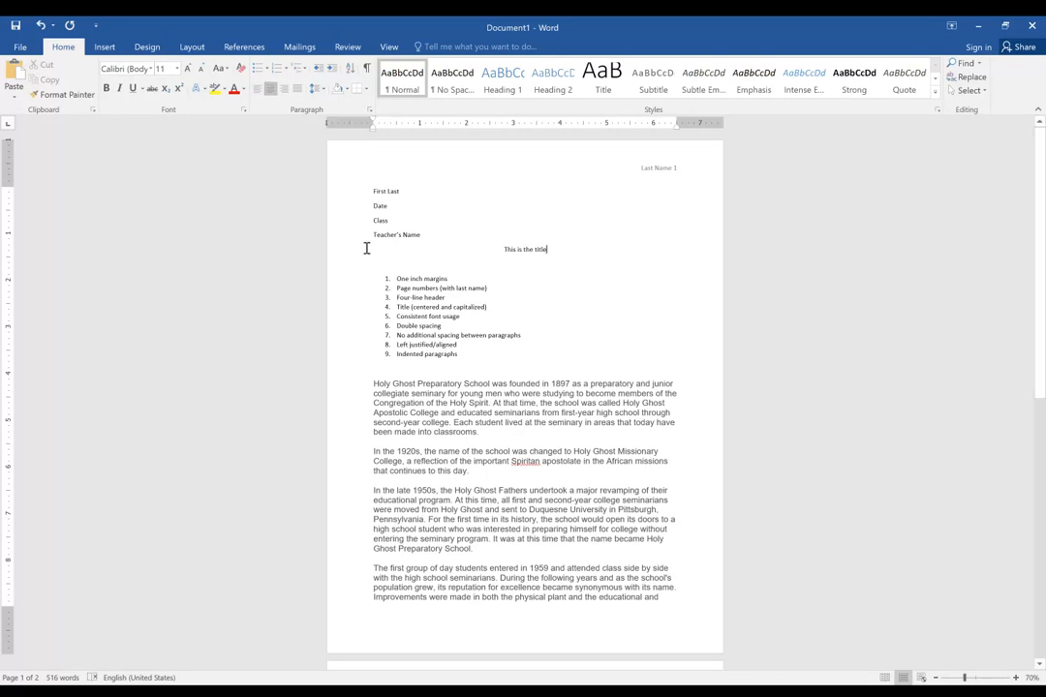
Capitalize the last word of the centered line so it reads "This is the Title", and start a left-aligned line below it.
{"action": "left_click", "coordinate": [555, 251]}
{"action": "key", "text": "Delete"}
{"action": "type", "text": "T"}
{"action": "left_click", "coordinate": [560, 249]}
{"action": "key", "text": "Return"}
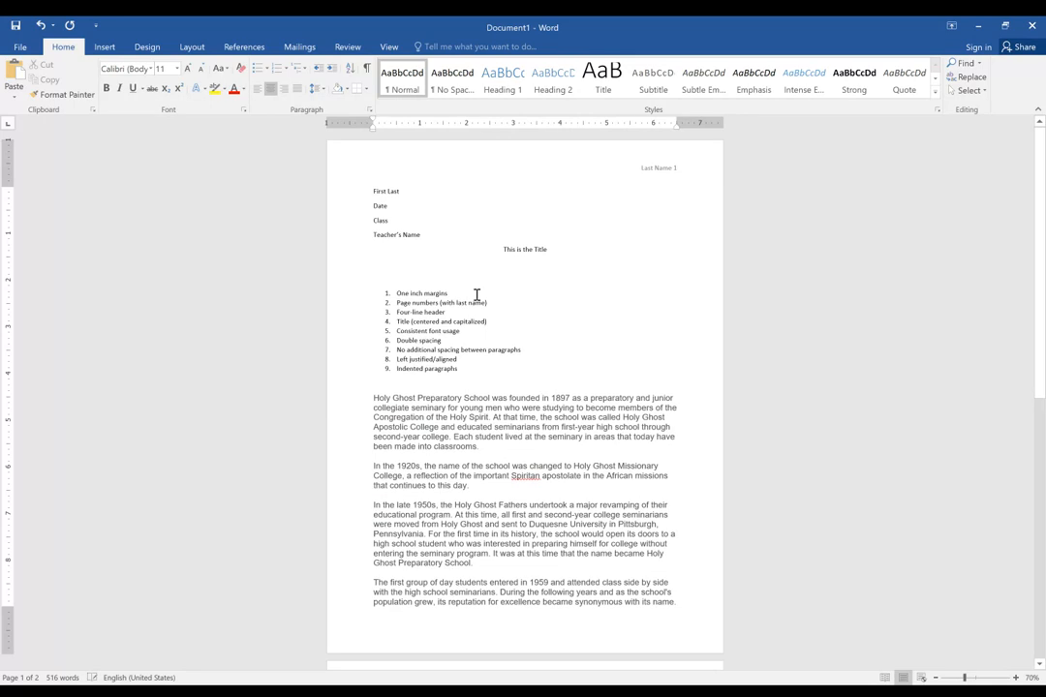
{"action": "key", "text": "ctrl+l"}
{"action": "left_click_drag", "start_coordinate": [398, 293], "coordinate": [487, 321]}
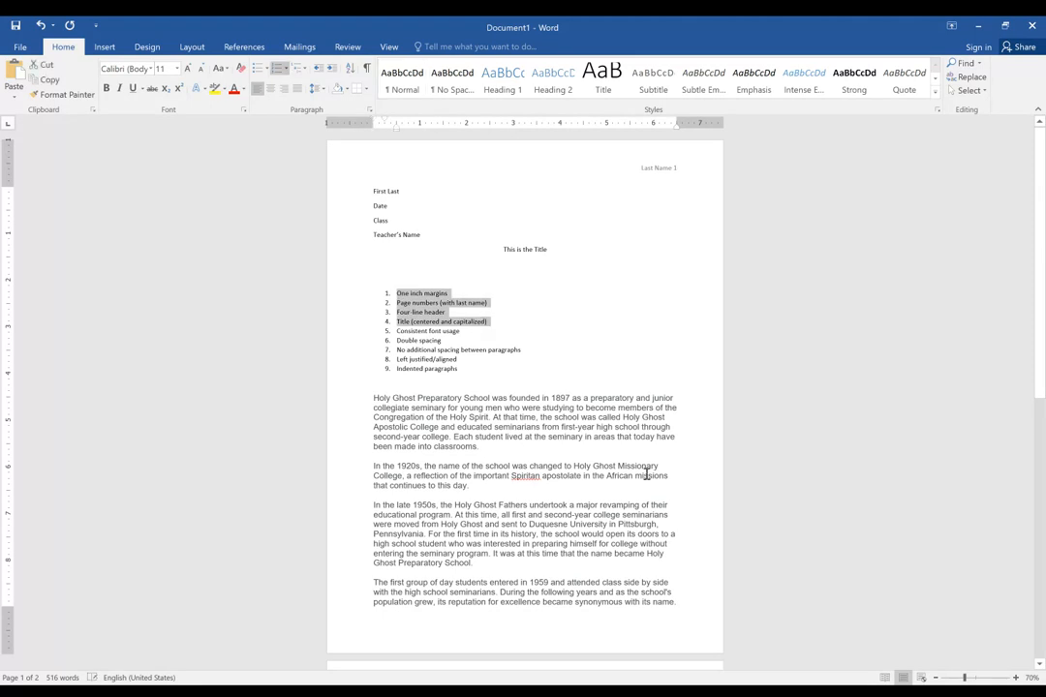
{"action": "left_click", "coordinate": [408, 331]}
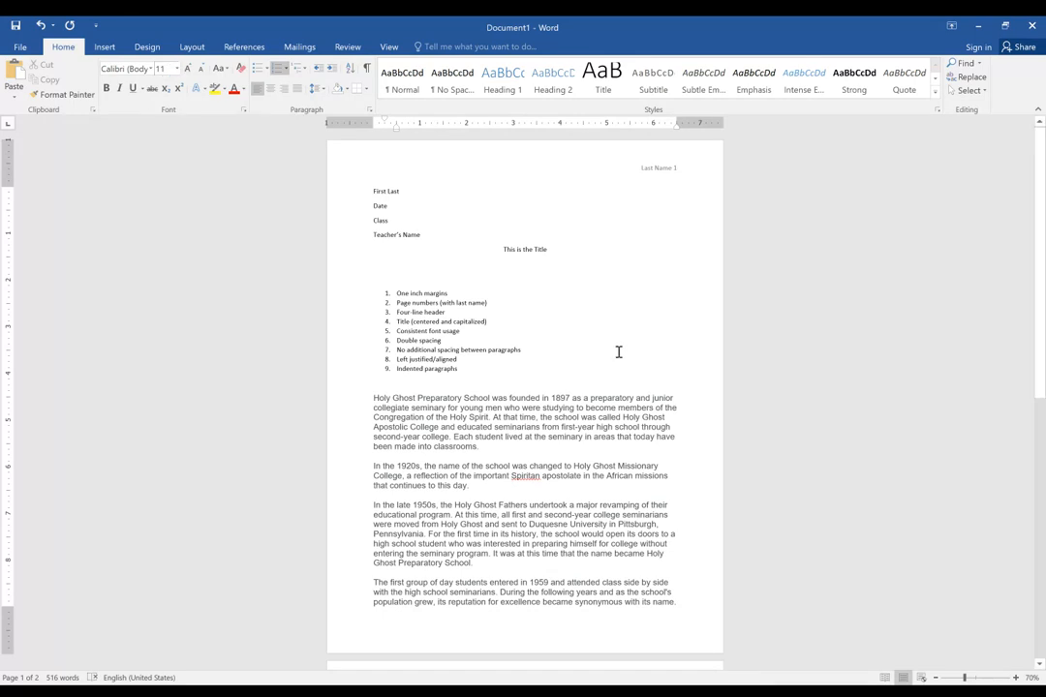
Set the font of the entire document body to Times New Roman, size 12.
{"action": "left_click_drag", "start_coordinate": [375, 192], "coordinate": [546, 466]}
{"action": "left_click", "coordinate": [567, 398]}
{"action": "key", "text": "ctrl+a"}
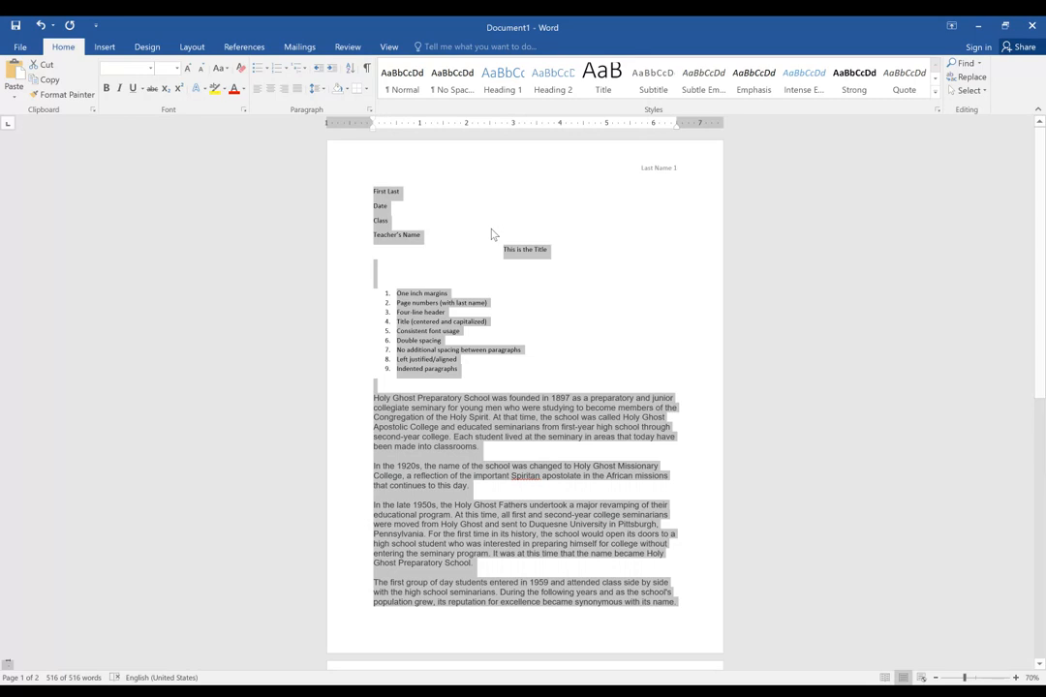
{"action": "left_click", "coordinate": [150, 68]}
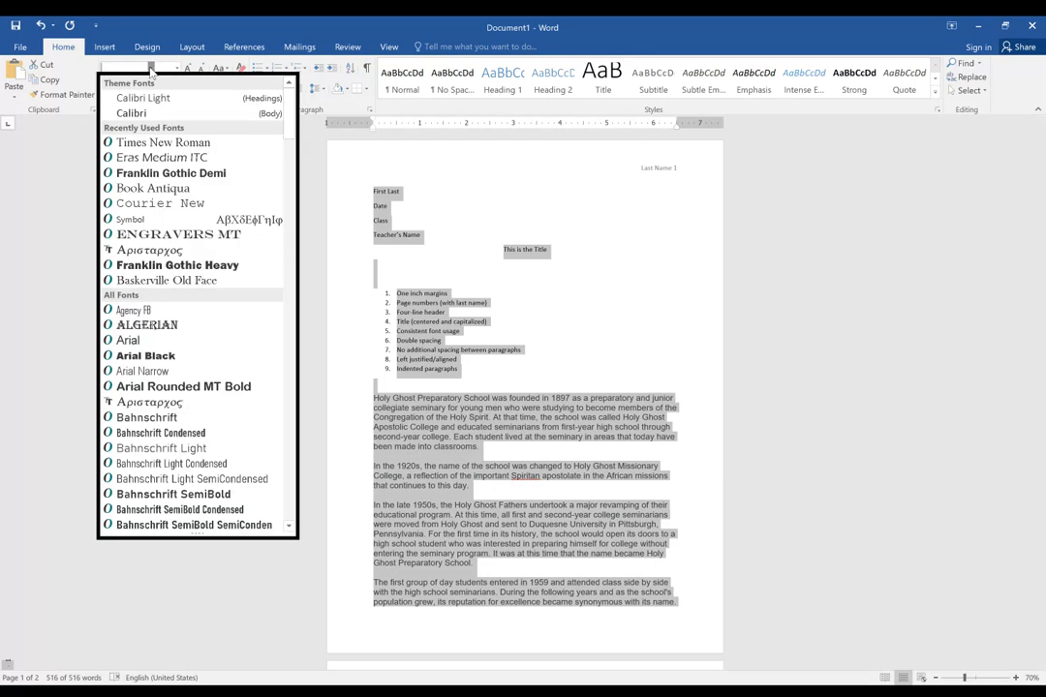
{"action": "left_click", "coordinate": [172, 144]}
{"action": "left_click", "coordinate": [176, 69]}
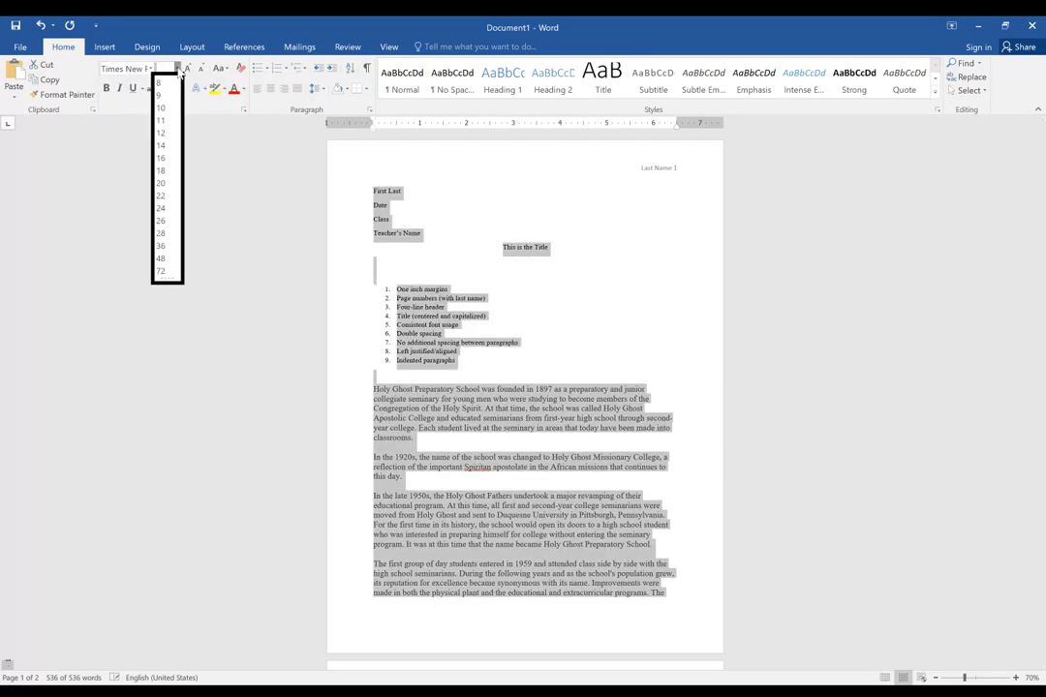
{"action": "left_click", "coordinate": [165, 139]}
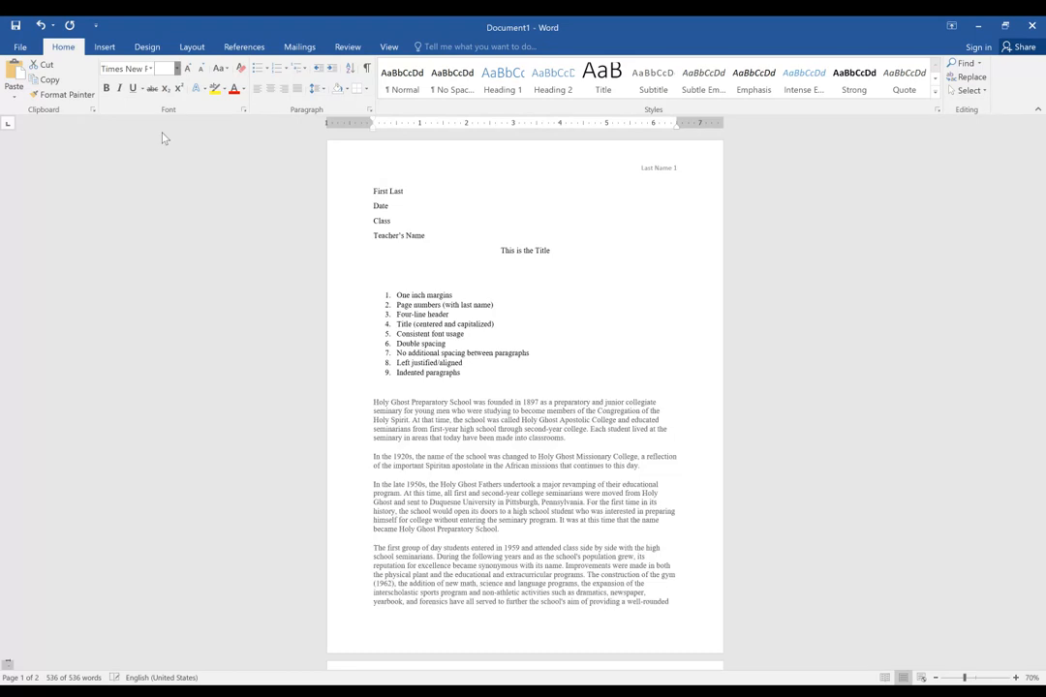
{"action": "key", "text": "ctrl+a"}
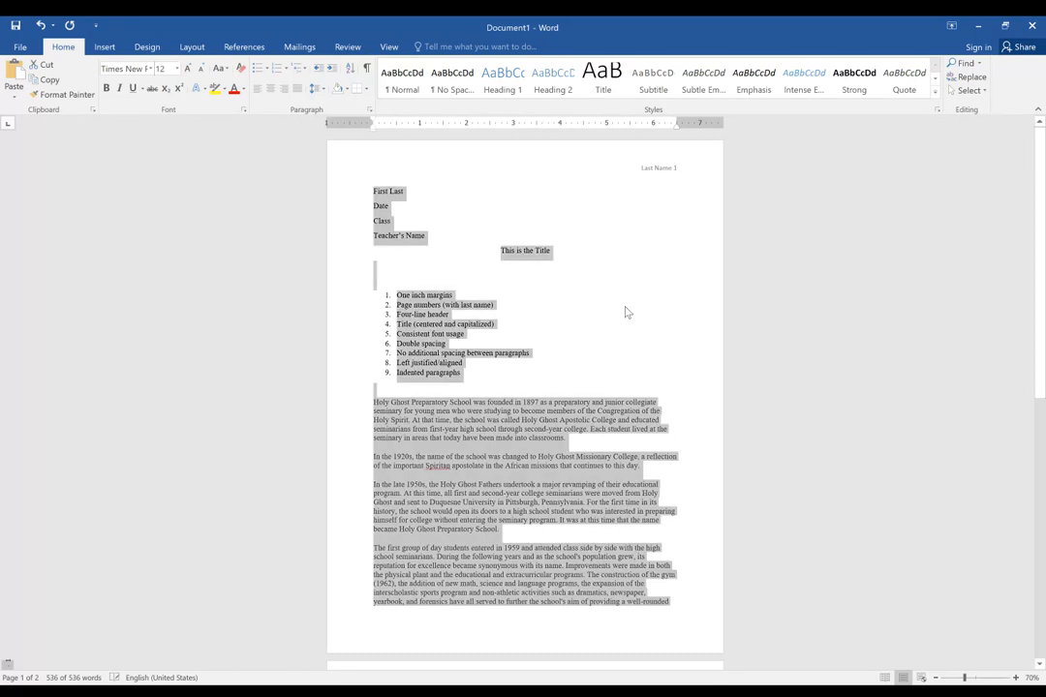
{"action": "left_click", "coordinate": [626, 308]}
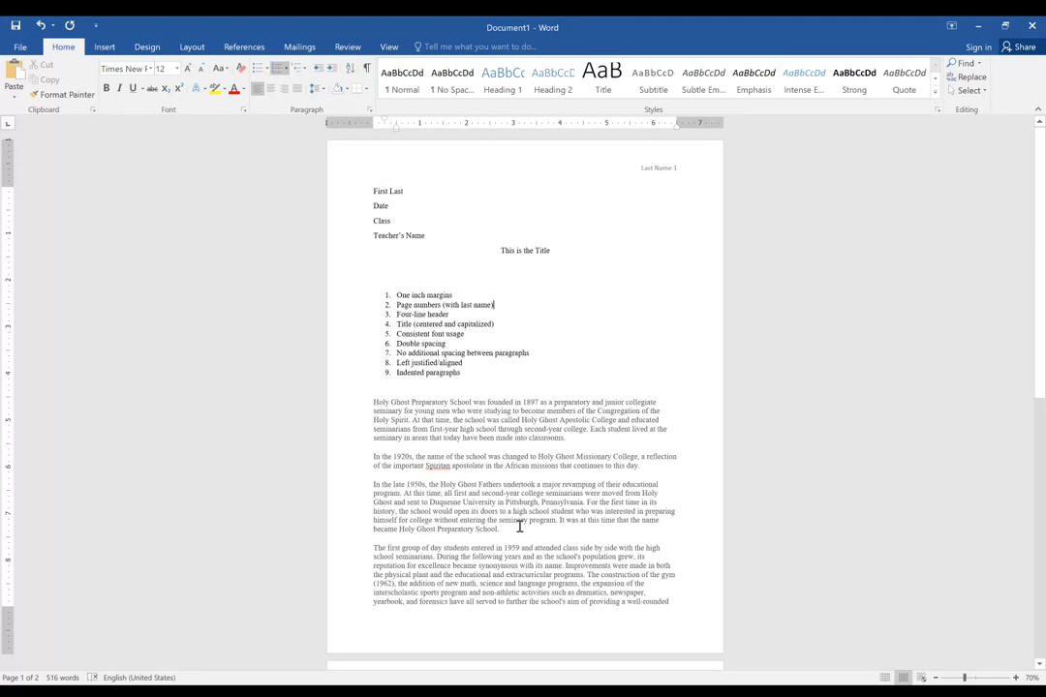
Set the font color of the entire document body to black.
{"action": "left_click", "coordinate": [413, 411]}
{"action": "key", "text": "ctrl+a"}
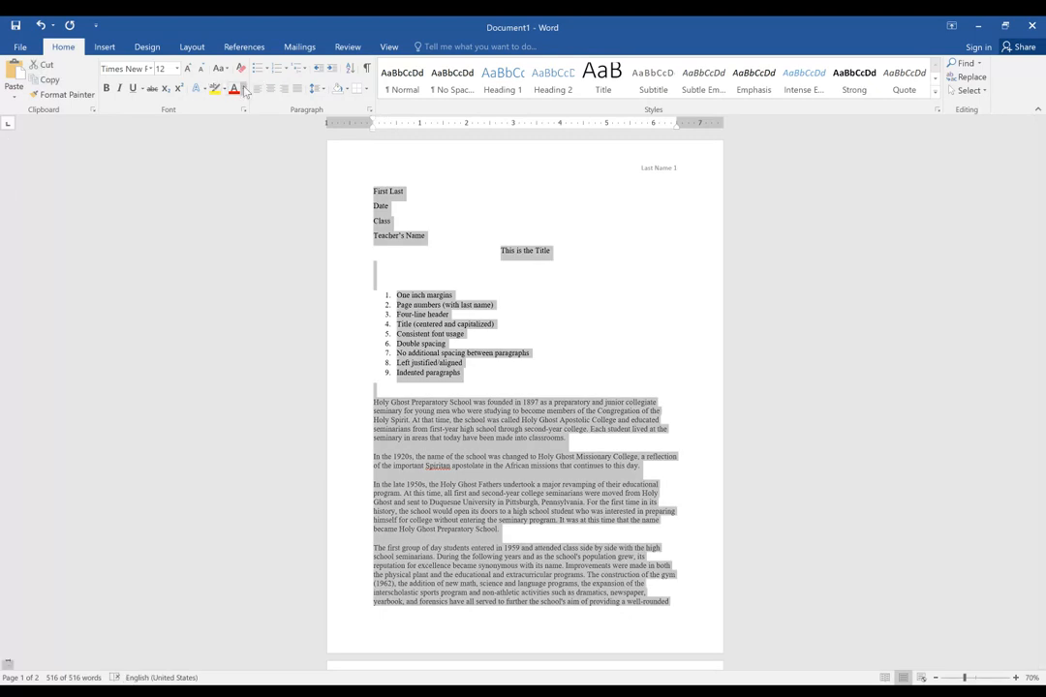
{"action": "left_click", "coordinate": [245, 89]}
{"action": "left_click", "coordinate": [257, 104]}
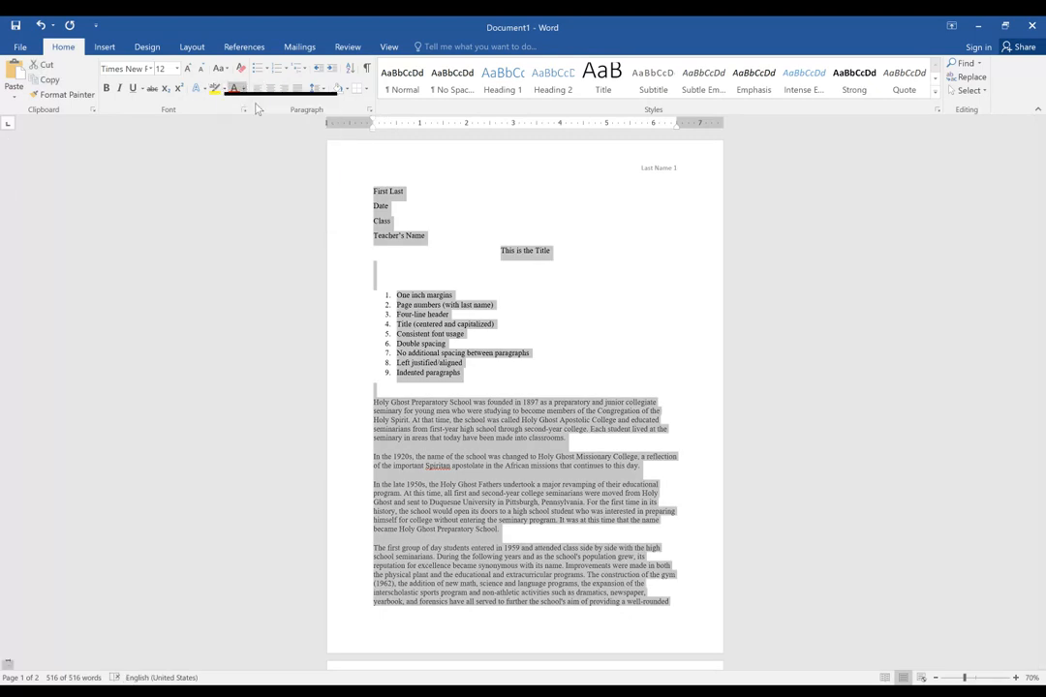
{"action": "left_click", "coordinate": [478, 419]}
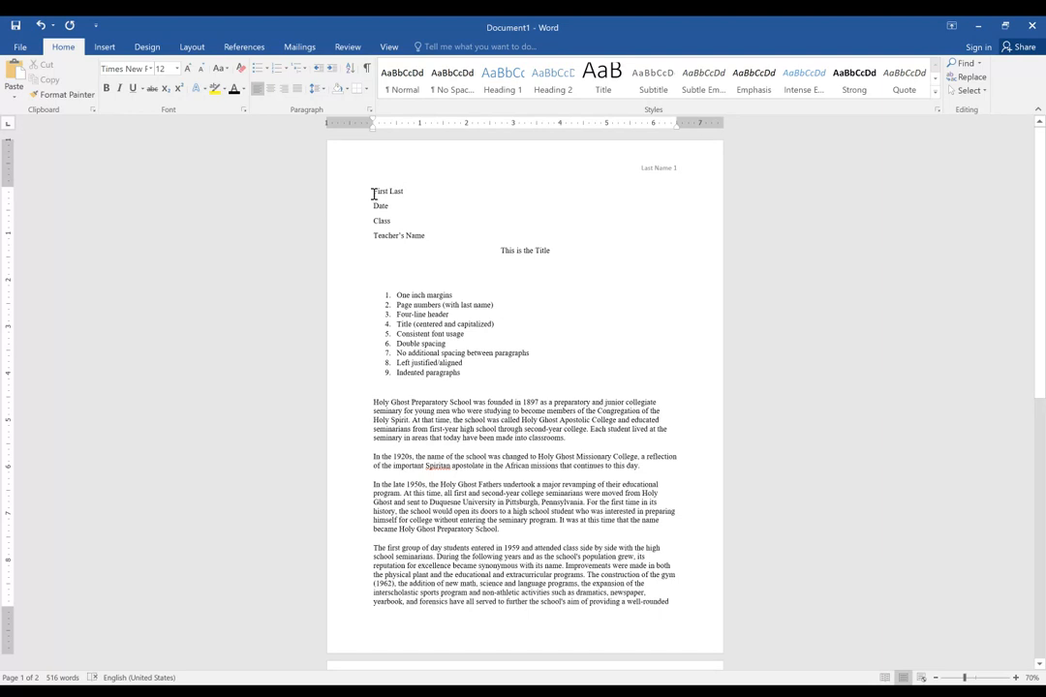
Change the last name and page number in the page header to Times New Roman, size 12, and return to the body.
{"action": "left_click_drag", "start_coordinate": [373, 194], "coordinate": [494, 484]}
{"action": "left_click", "coordinate": [655, 170]}
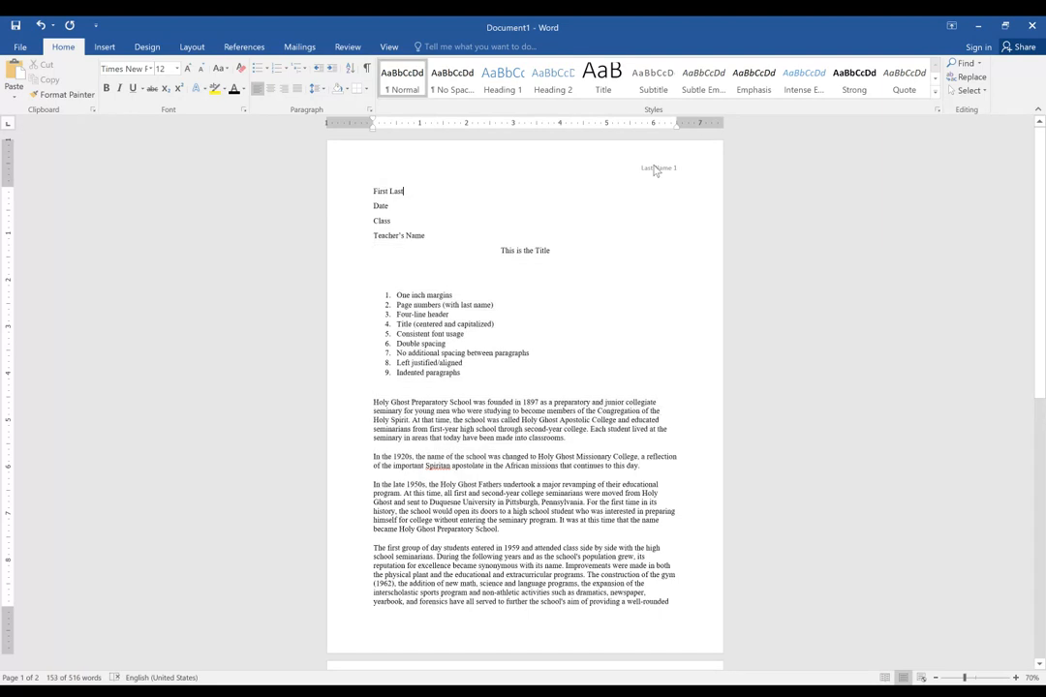
{"action": "double_click", "coordinate": [655, 170]}
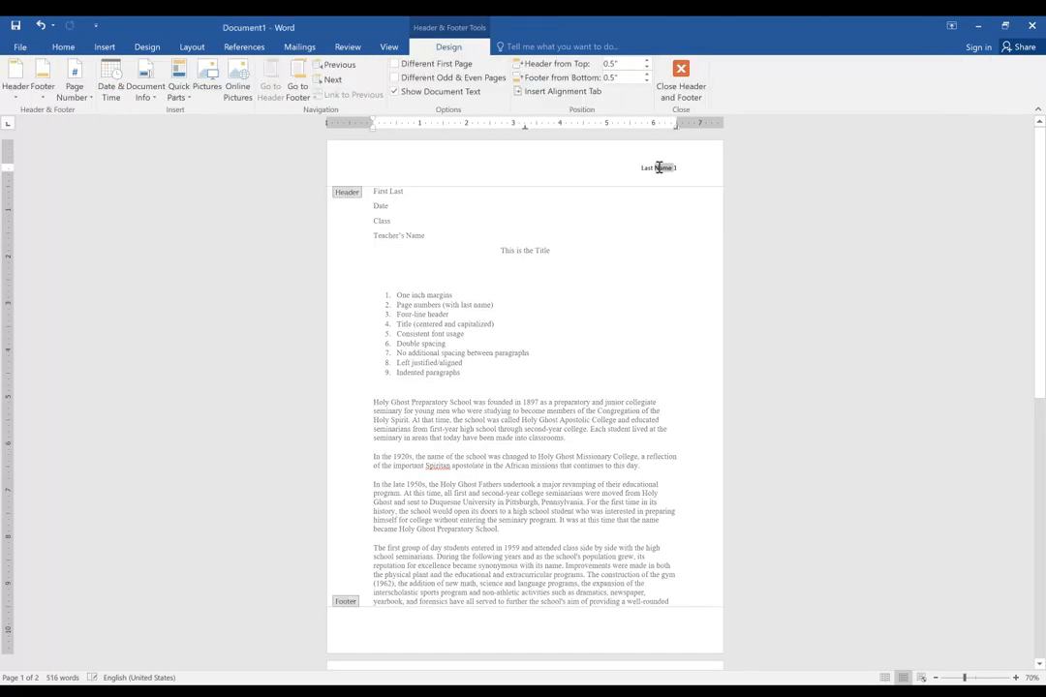
{"action": "triple_click", "coordinate": [658, 168]}
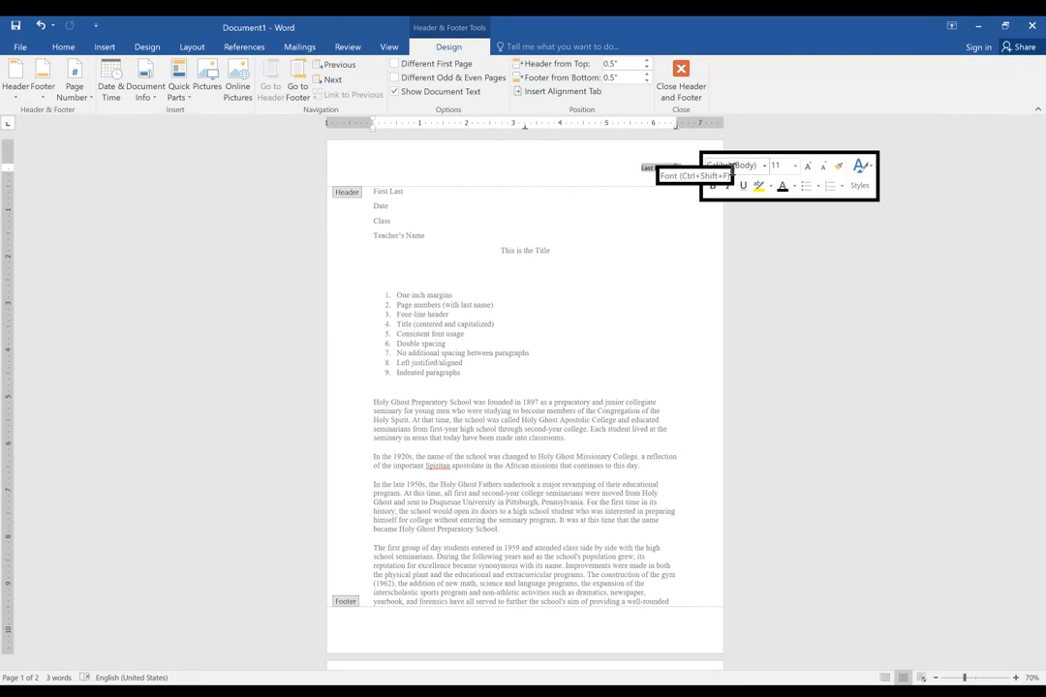
{"action": "left_click", "coordinate": [764, 166]}
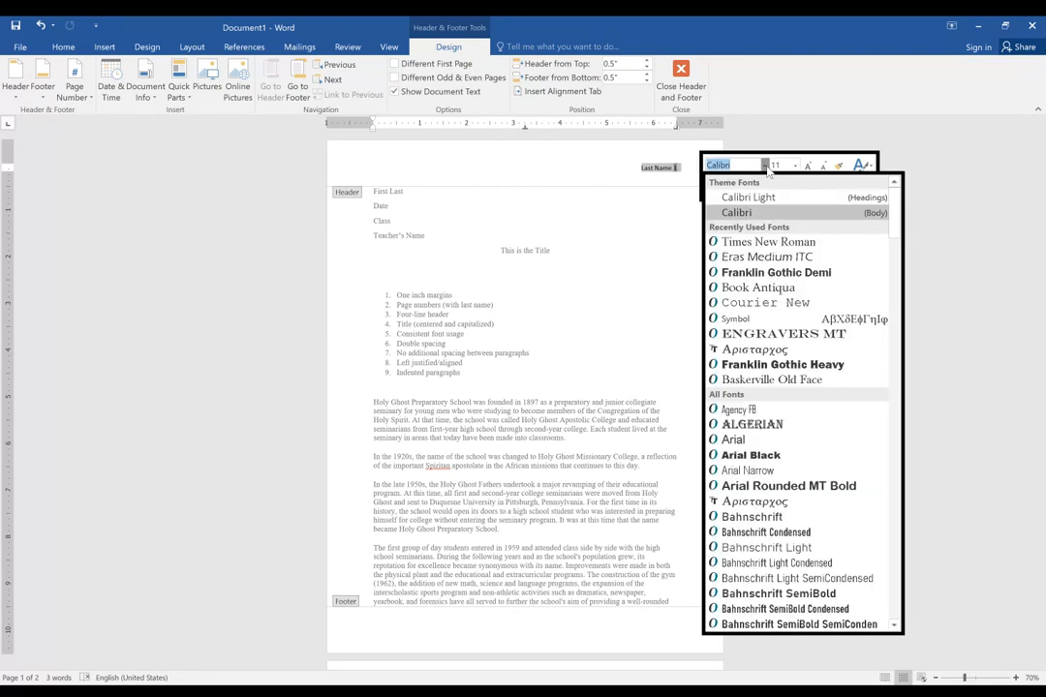
{"action": "left_click", "coordinate": [768, 241]}
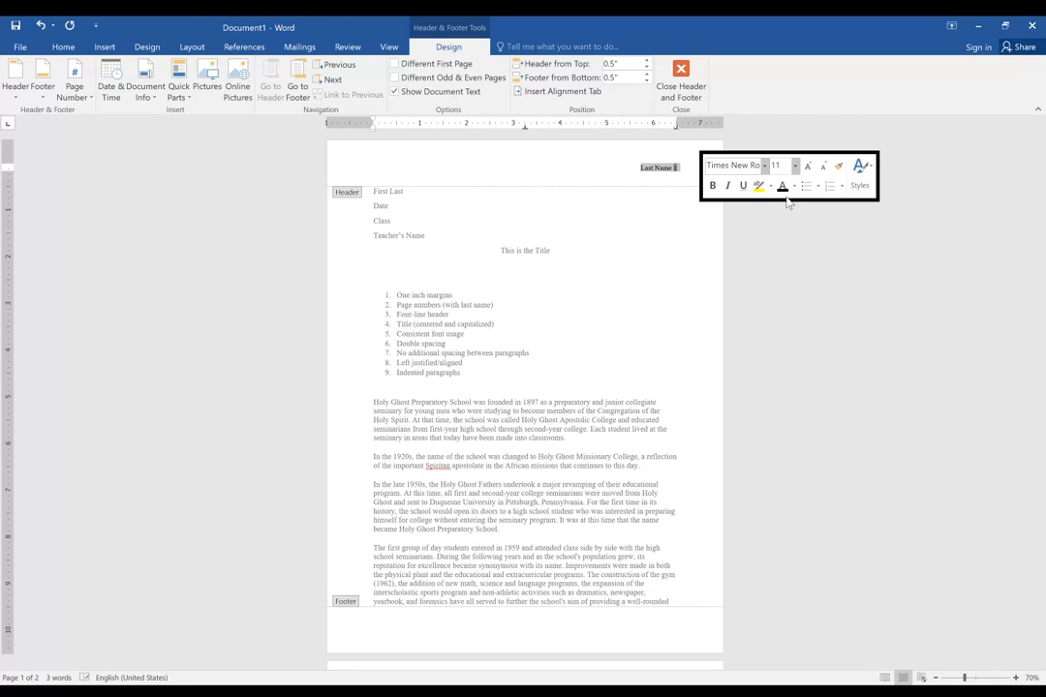
{"action": "left_click", "coordinate": [795, 165]}
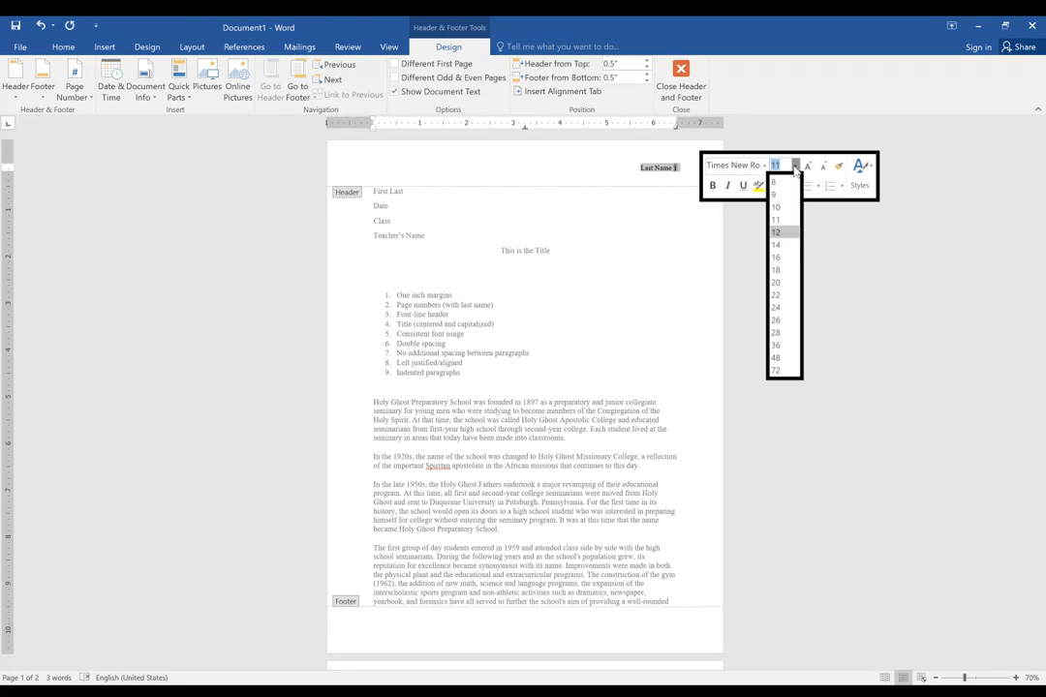
{"action": "left_click", "coordinate": [774, 232]}
{"action": "double_click", "coordinate": [551, 251]}
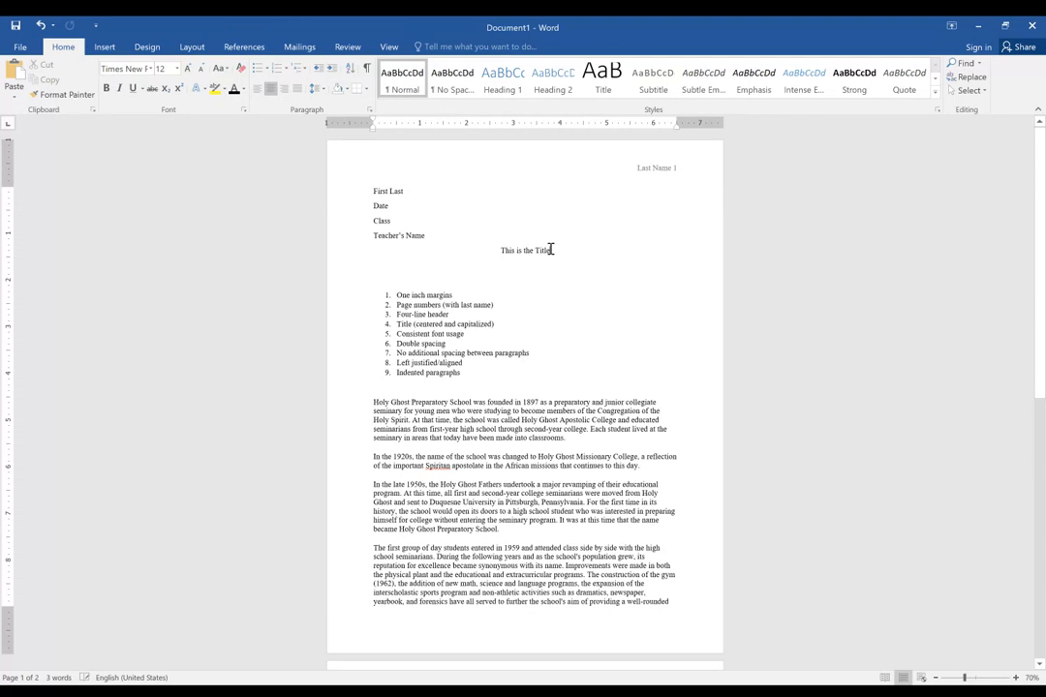
{"action": "triple_click", "coordinate": [530, 252]}
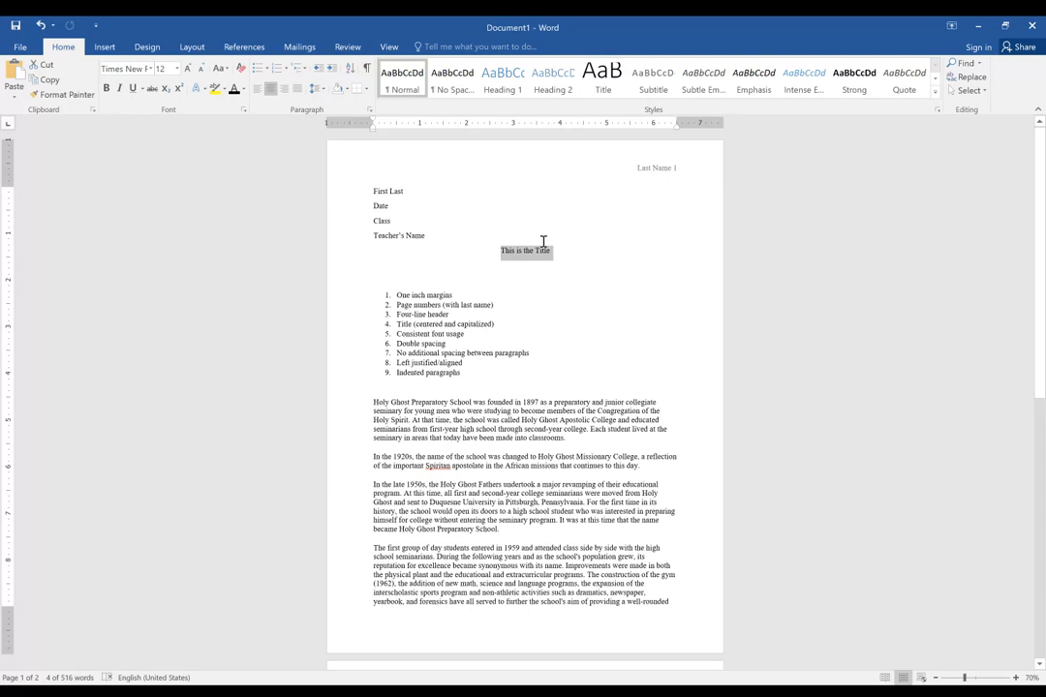
{"action": "left_click", "coordinate": [553, 304]}
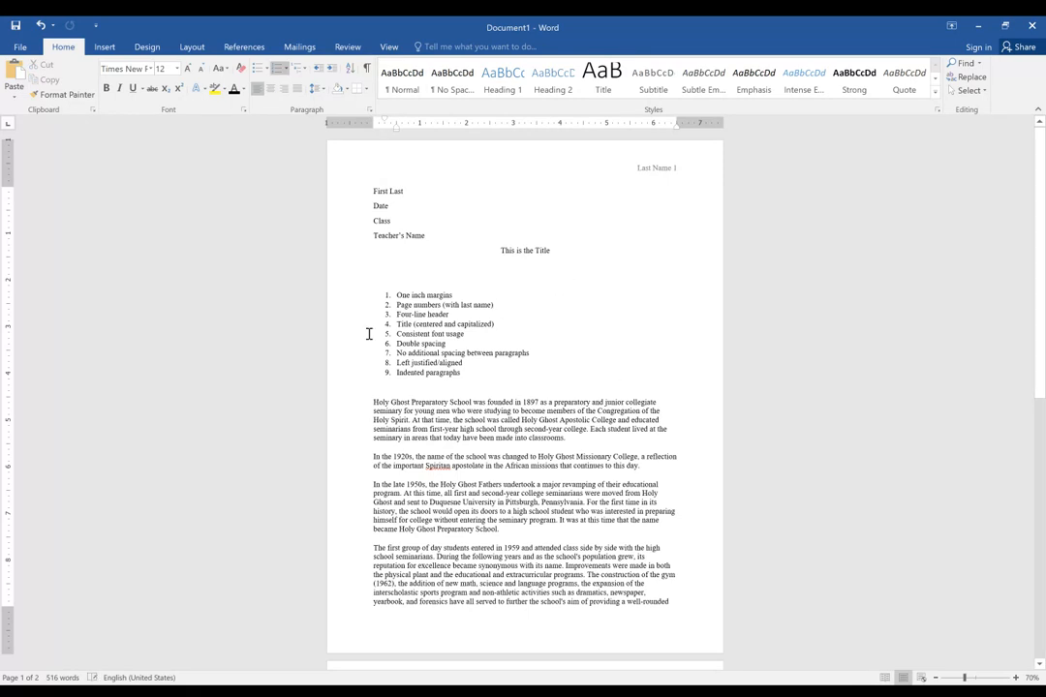
{"action": "scroll", "coordinate": [369, 333], "scroll_direction": "down", "scroll_amount": 1}
{"action": "scroll", "coordinate": [446, 351], "scroll_direction": "down", "scroll_amount": 10}
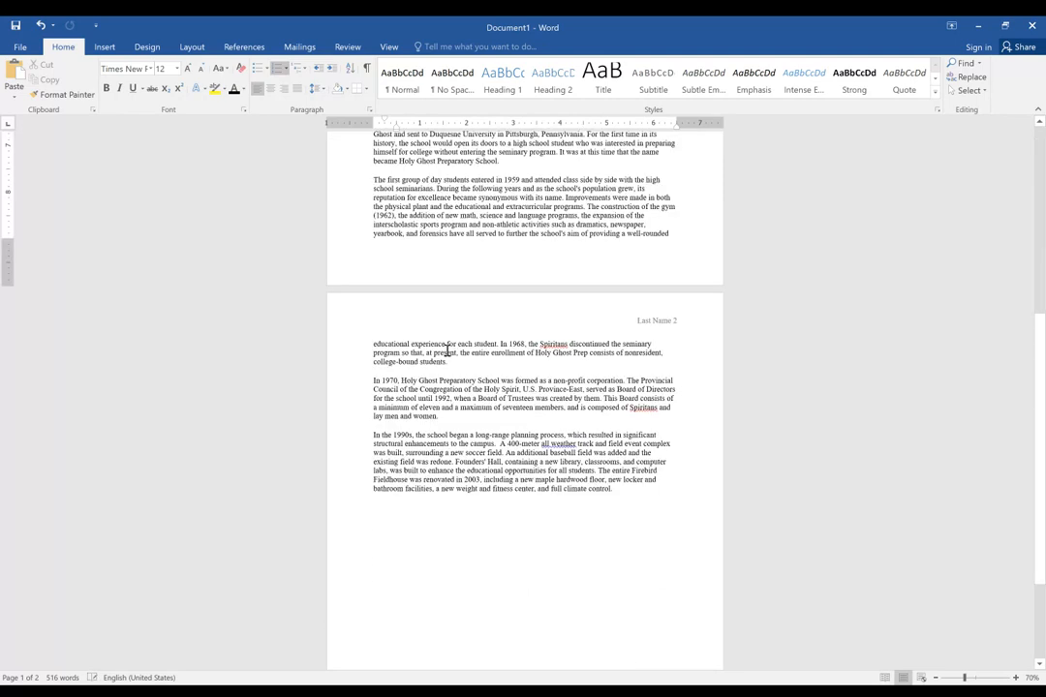
{"action": "scroll", "coordinate": [447, 351], "scroll_direction": "up", "scroll_amount": 10}
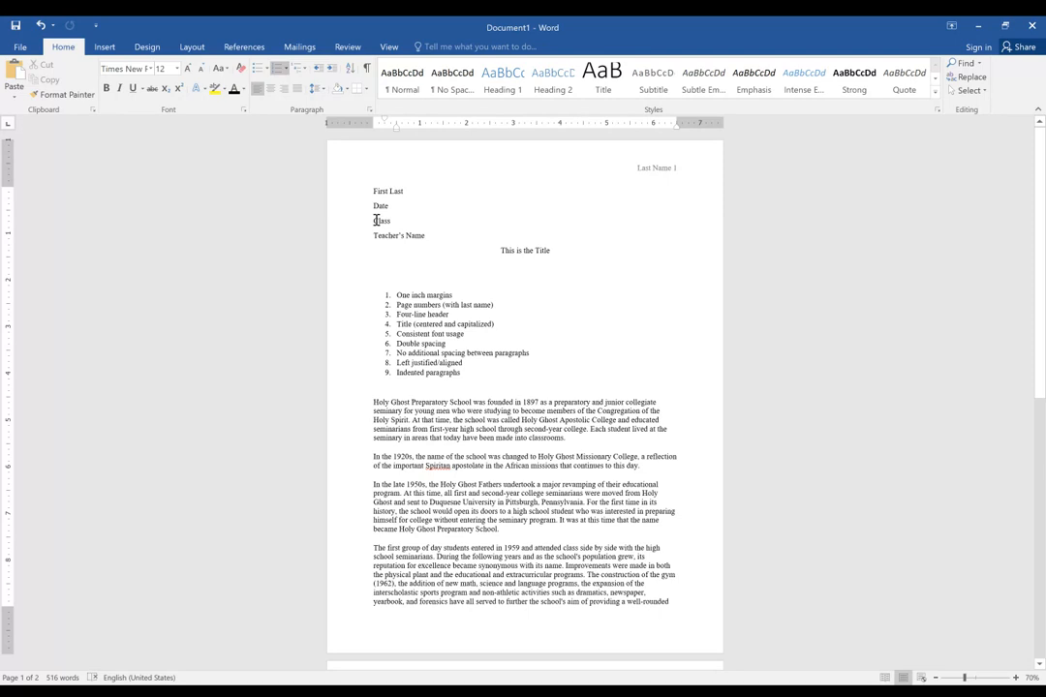
Try a manual line break after "collegiate" in the first essay paragraph, insert filler text in that line, and undo both.
{"action": "left_click", "coordinate": [662, 402]}
{"action": "key", "text": "Return"}
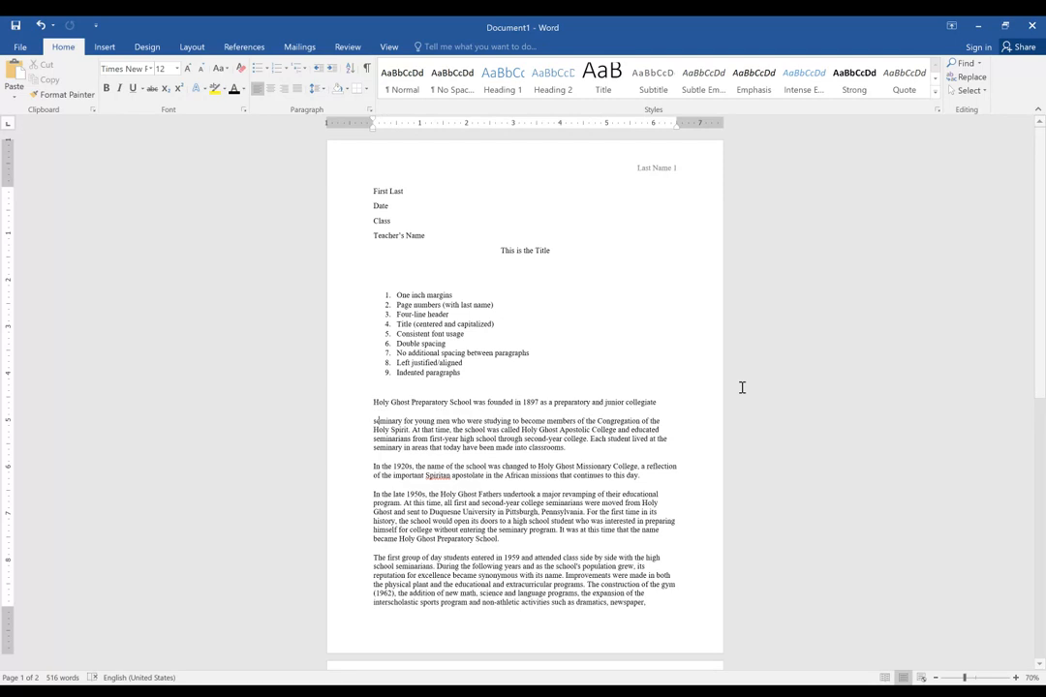
{"action": "key", "text": "ctrl+z"}
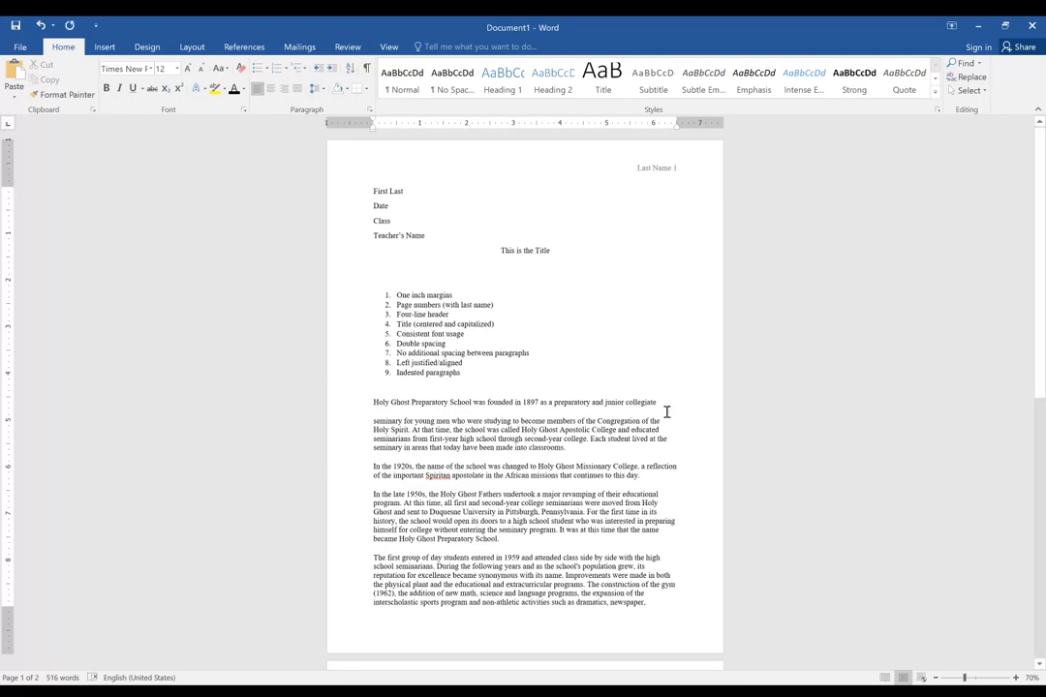
{"action": "left_click", "coordinate": [560, 401]}
{"action": "type", "text": "kzjdbfvk,zbxv"}
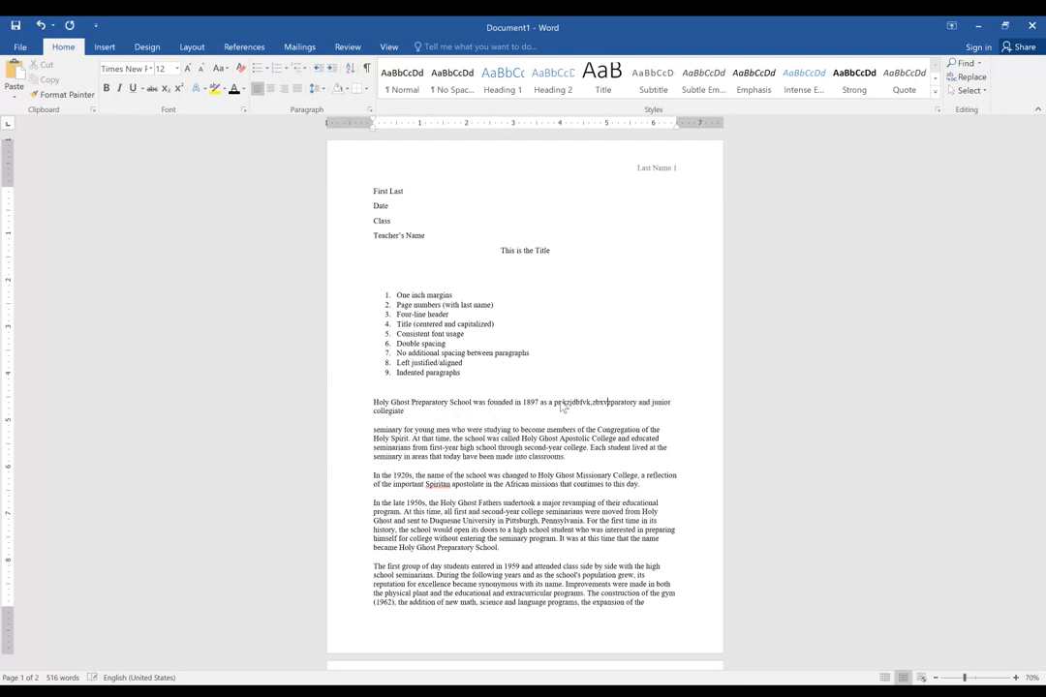
{"action": "type", "text": ",mzxnv"}
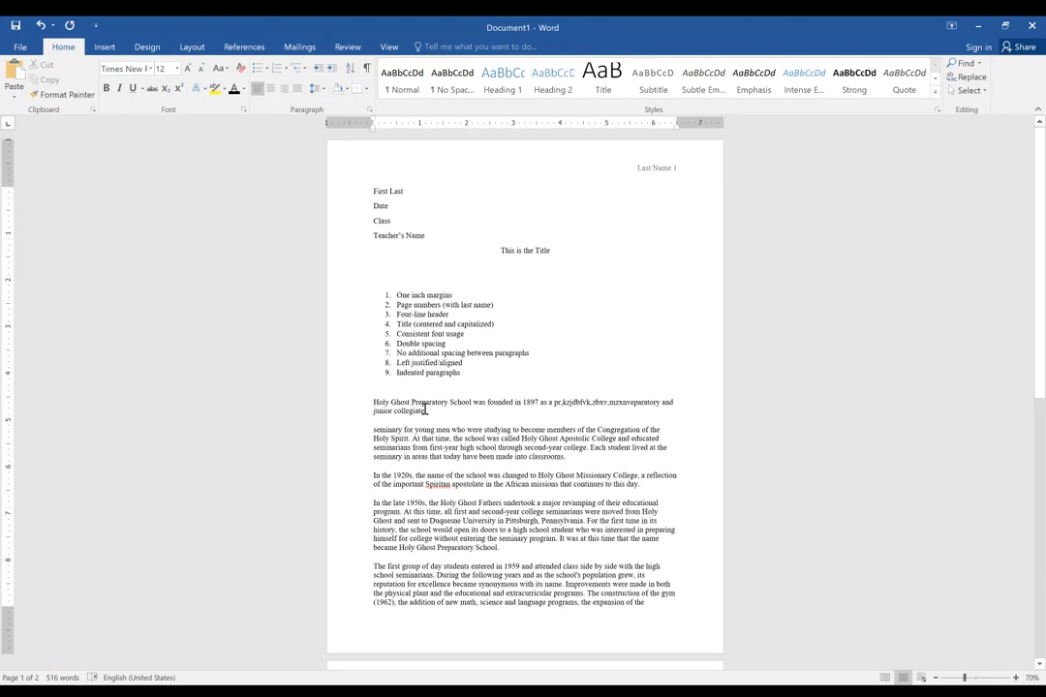
{"action": "key", "text": "ctrl+z"}
{"action": "key", "text": "ctrl+z"}
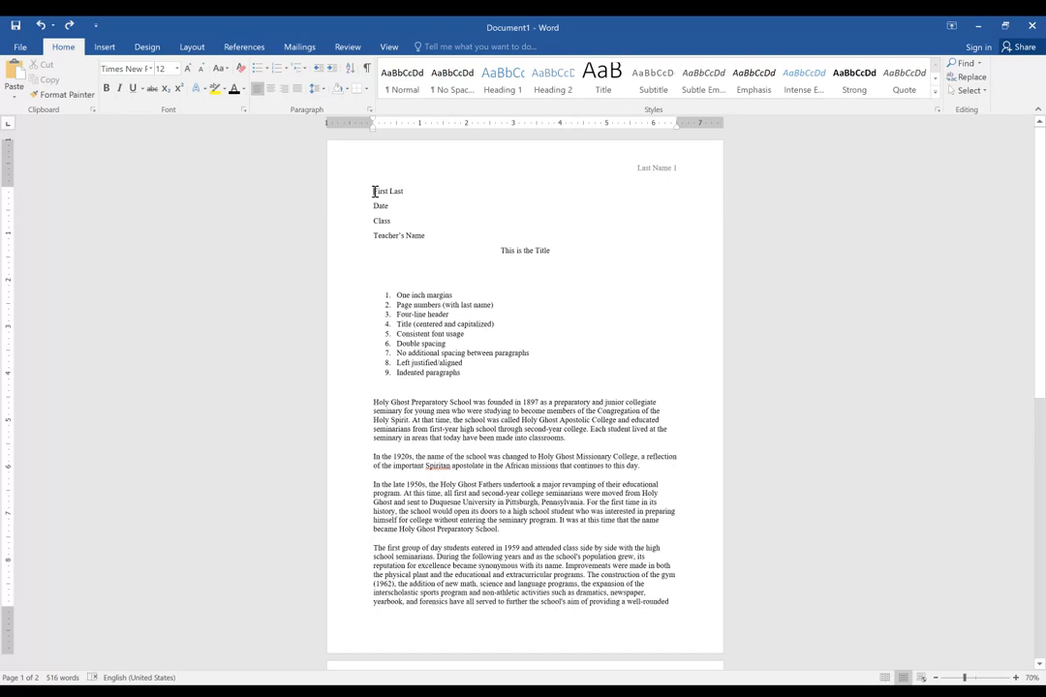
Set the line spacing of the entire document to 2.0.
{"action": "left_click_drag", "start_coordinate": [373, 192], "coordinate": [557, 475]}
{"action": "key", "text": "ctrl+a"}
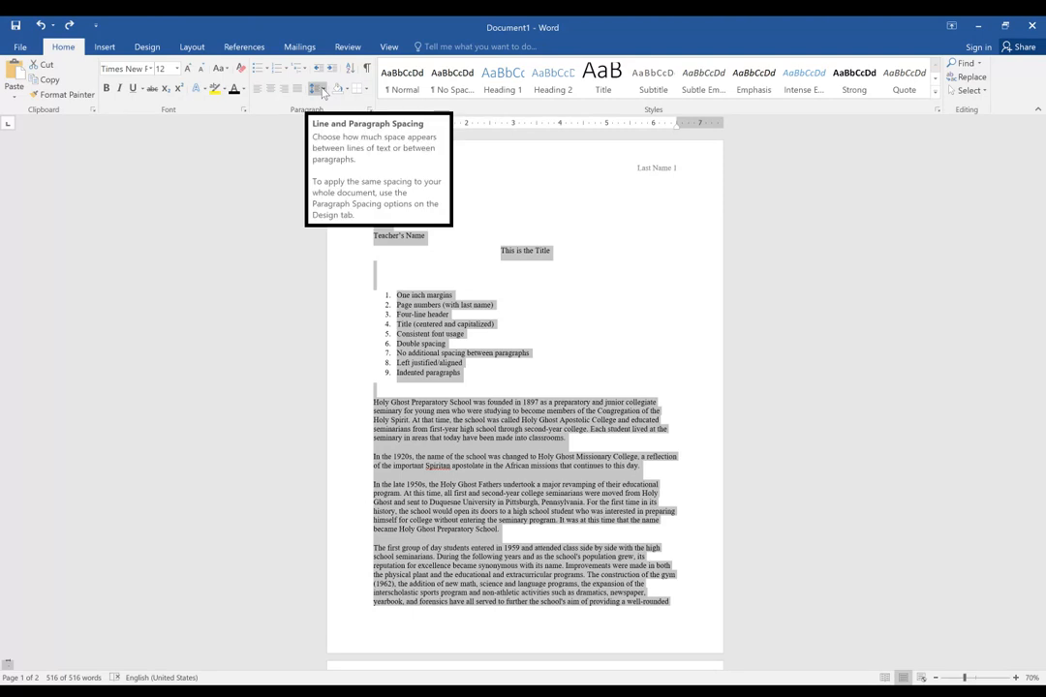
{"action": "right_click", "coordinate": [432, 321]}
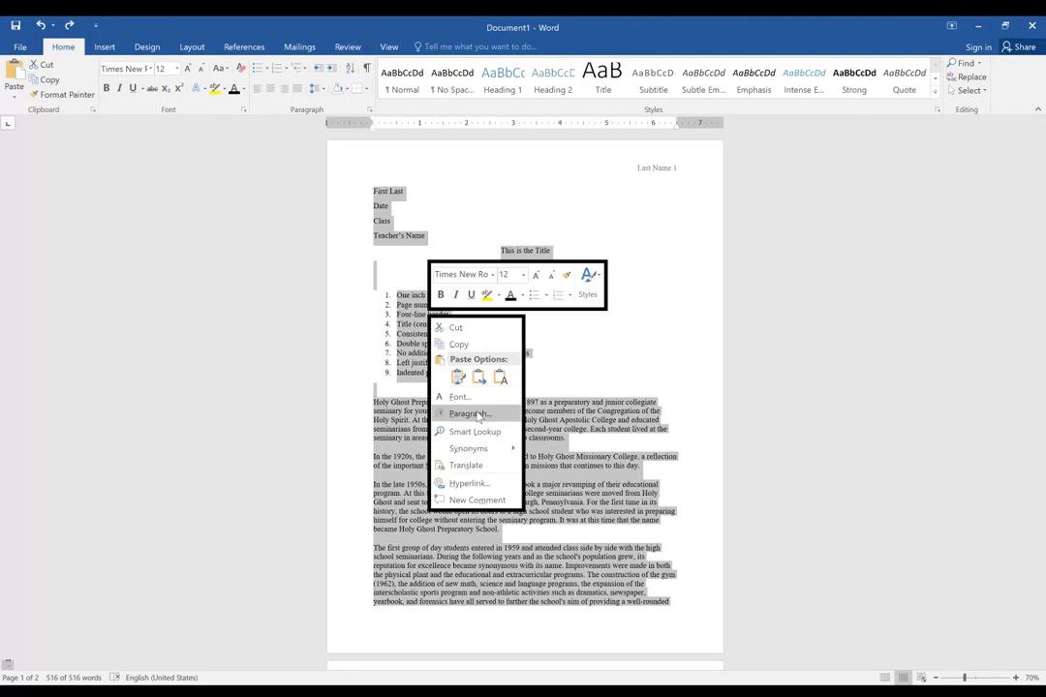
{"action": "left_click", "coordinate": [317, 89]}
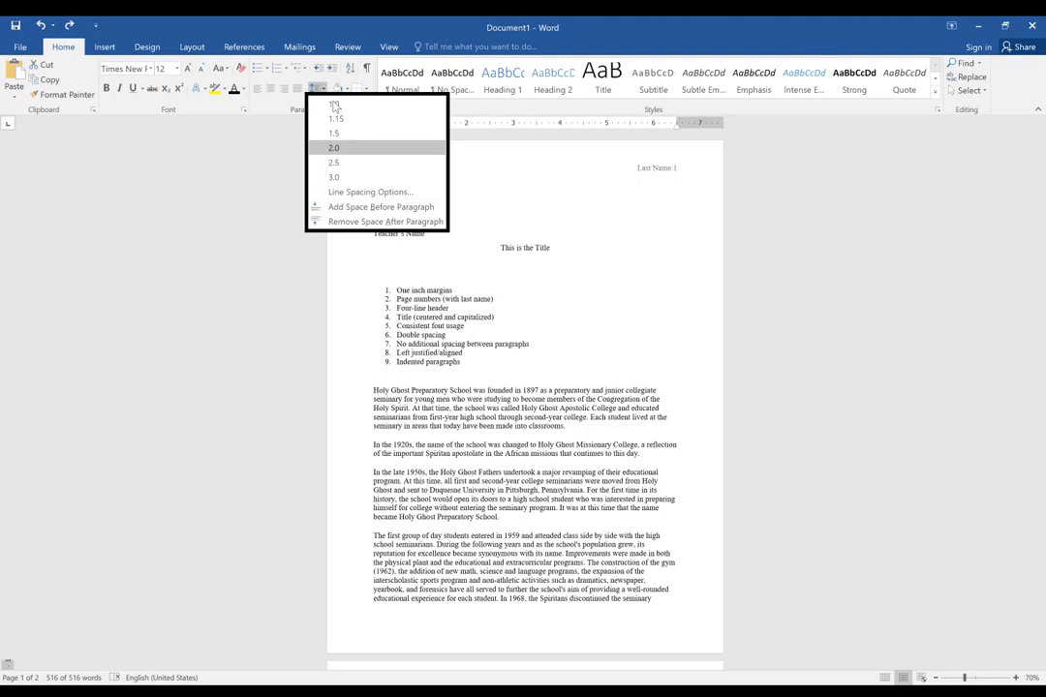
{"action": "left_click", "coordinate": [334, 147]}
{"action": "left_click", "coordinate": [499, 308]}
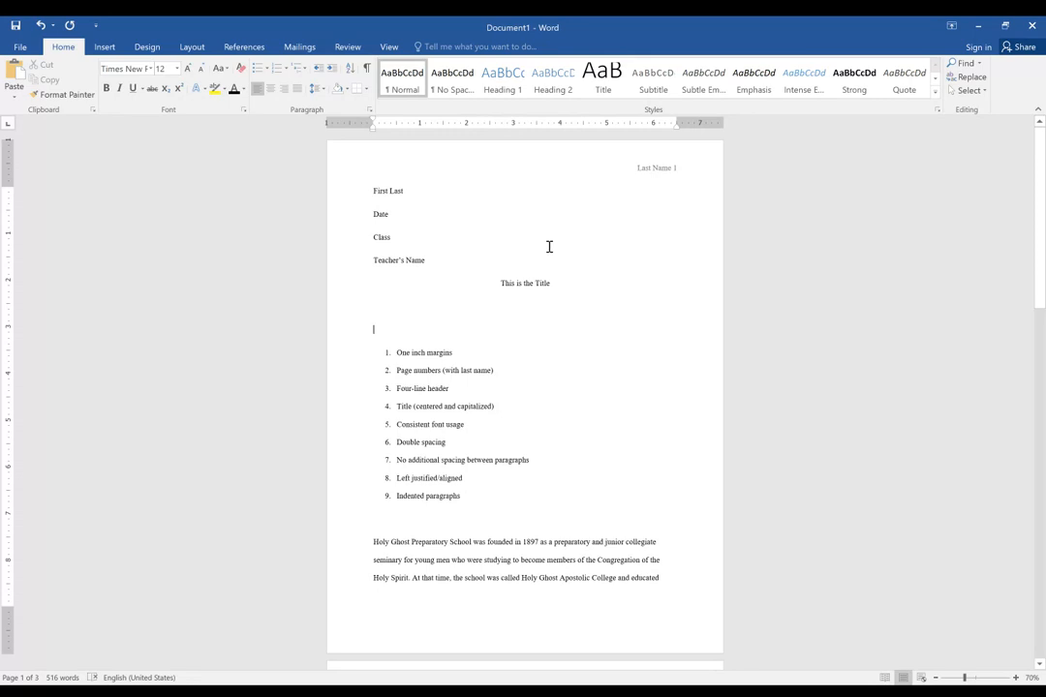
Examine the line and paragraph spacing across the pages, and highlight the list item "No additional spacing between paragraphs".
{"action": "scroll", "coordinate": [438, 239], "scroll_direction": "down", "scroll_amount": 3}
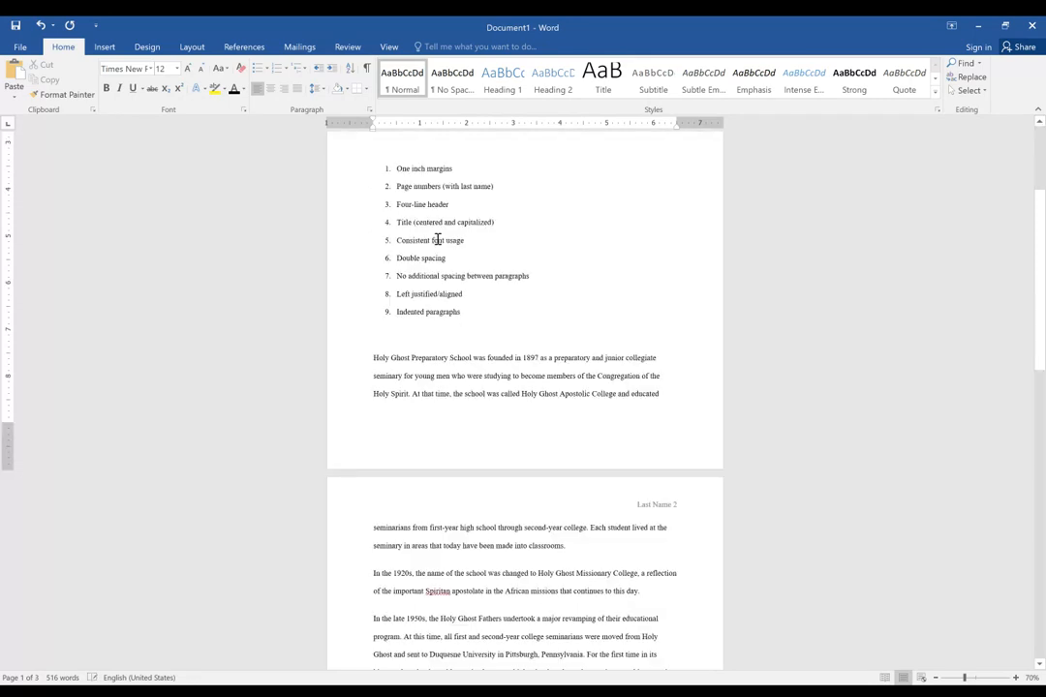
{"action": "scroll", "coordinate": [438, 240], "scroll_direction": "down", "scroll_amount": 3}
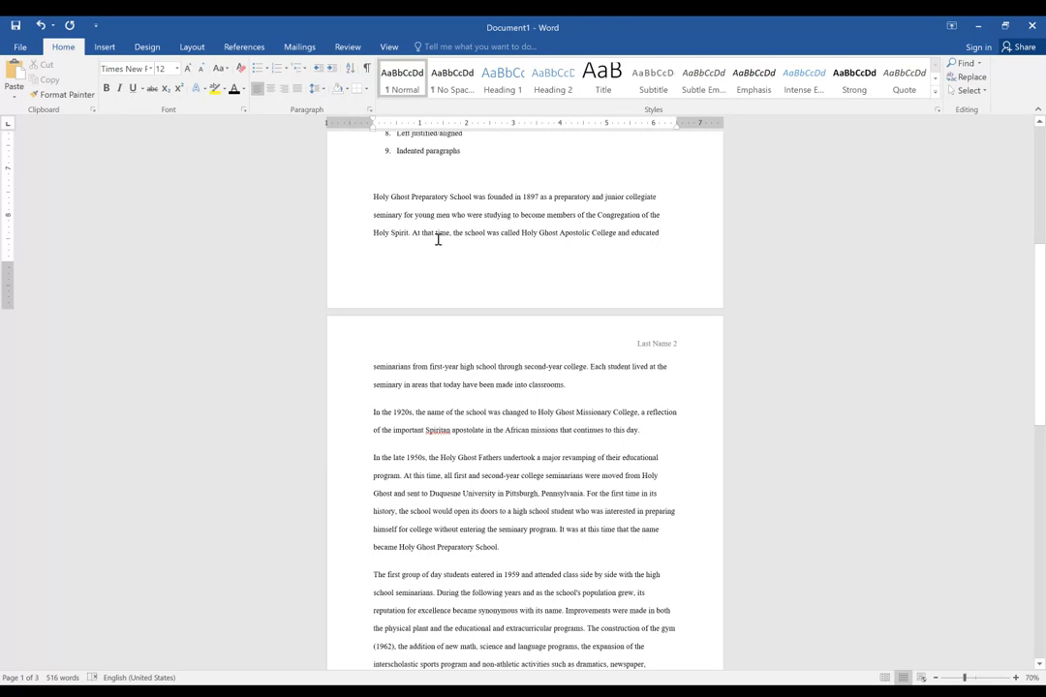
{"action": "scroll", "coordinate": [438, 239], "scroll_direction": "up", "scroll_amount": 1}
{"action": "scroll", "coordinate": [437, 239], "scroll_direction": "up", "scroll_amount": 5}
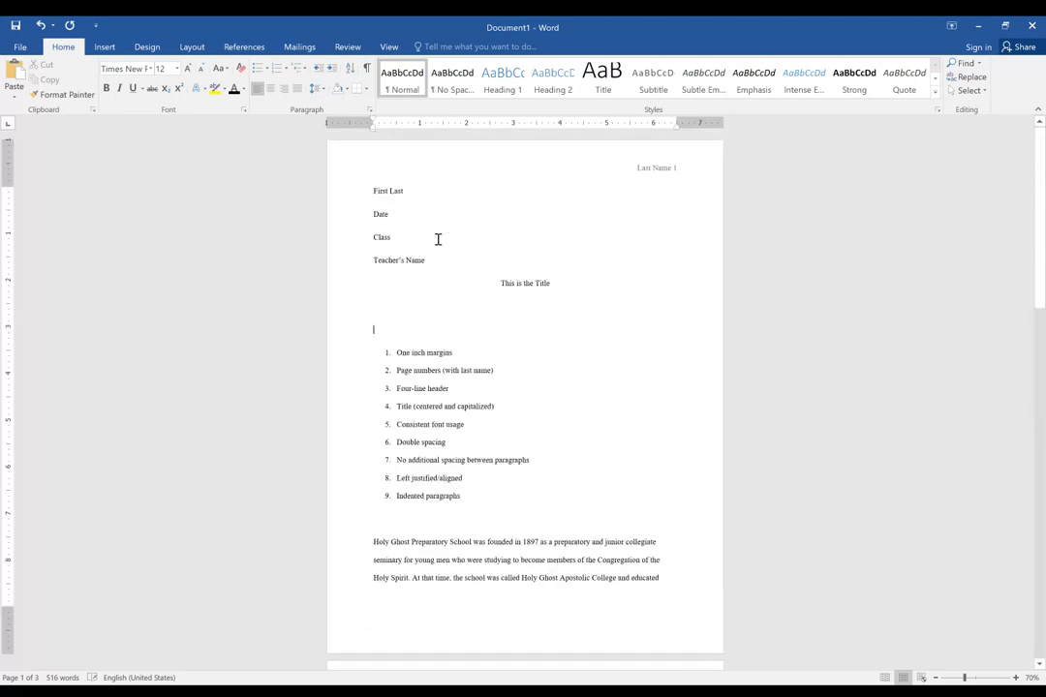
{"action": "scroll", "coordinate": [467, 400], "scroll_direction": "down", "scroll_amount": 2}
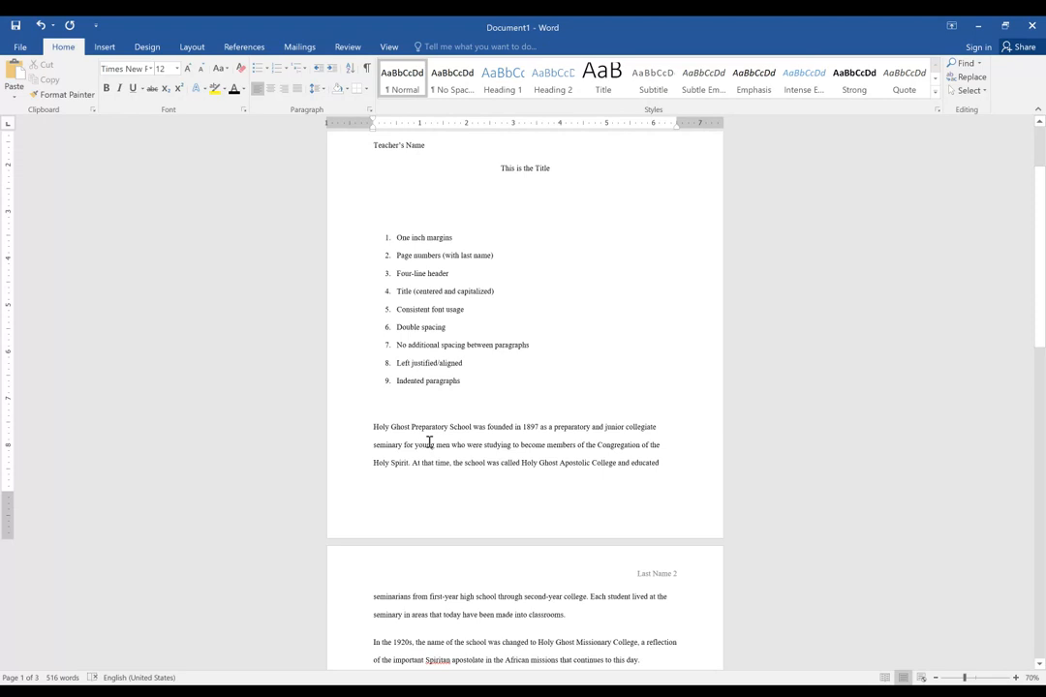
{"action": "scroll", "coordinate": [429, 442], "scroll_direction": "down", "scroll_amount": 1}
{"action": "scroll", "coordinate": [432, 420], "scroll_direction": "down", "scroll_amount": 3}
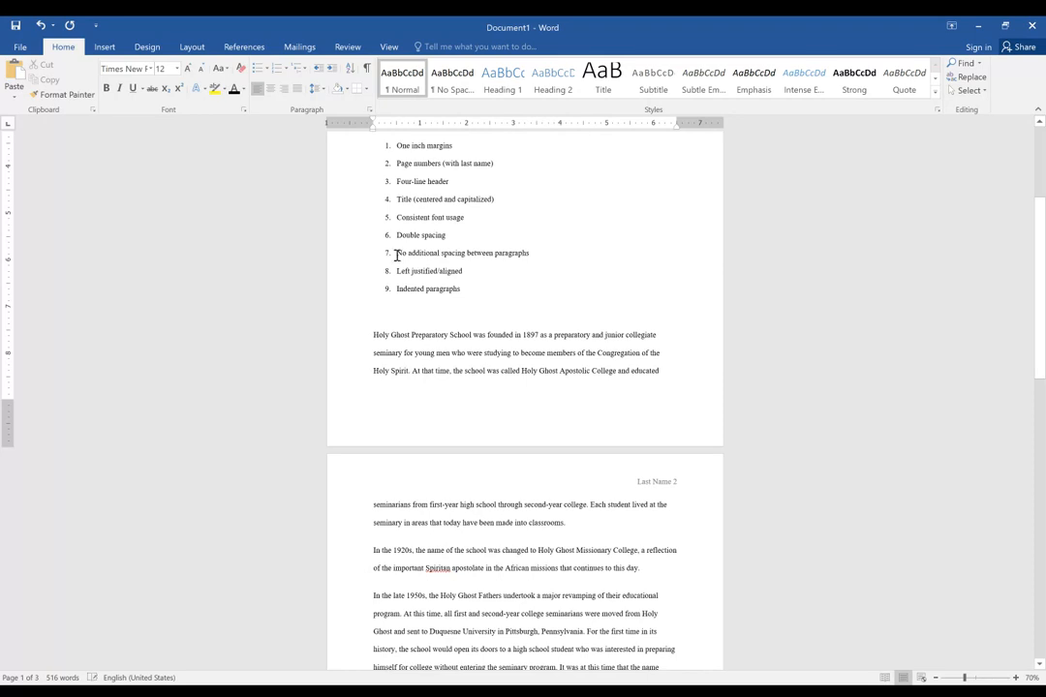
{"action": "left_click_drag", "start_coordinate": [396, 255], "coordinate": [534, 258]}
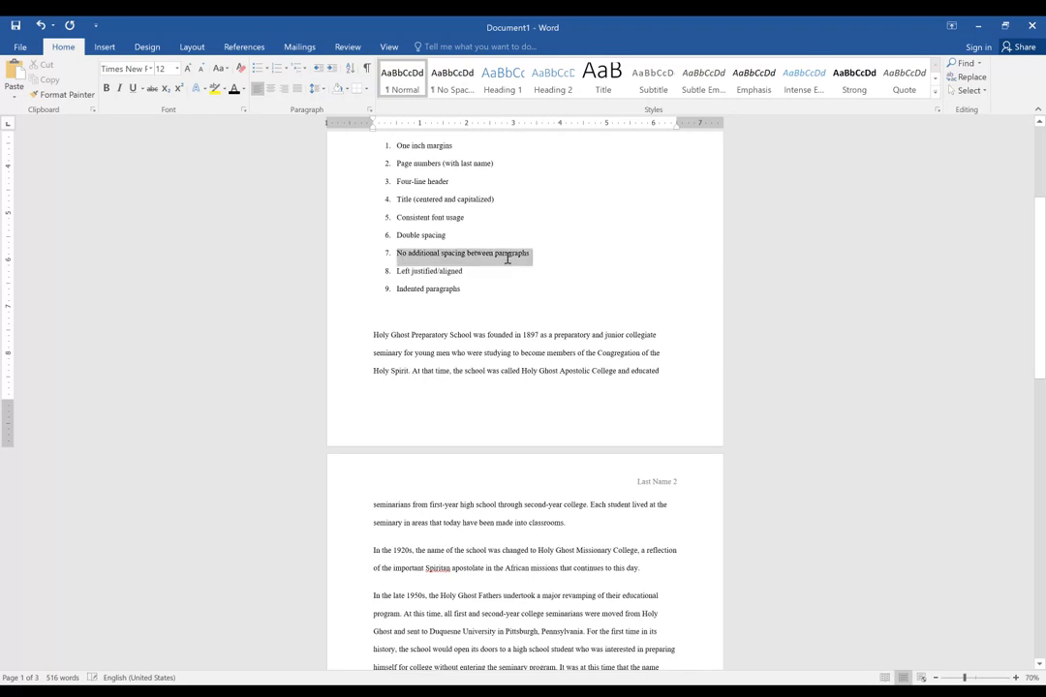
Join the paragraph starting "In the 1920s" to the one before it, and split the two paragraphs again.
{"action": "left_click", "coordinate": [579, 522]}
{"action": "key", "text": "Right"}
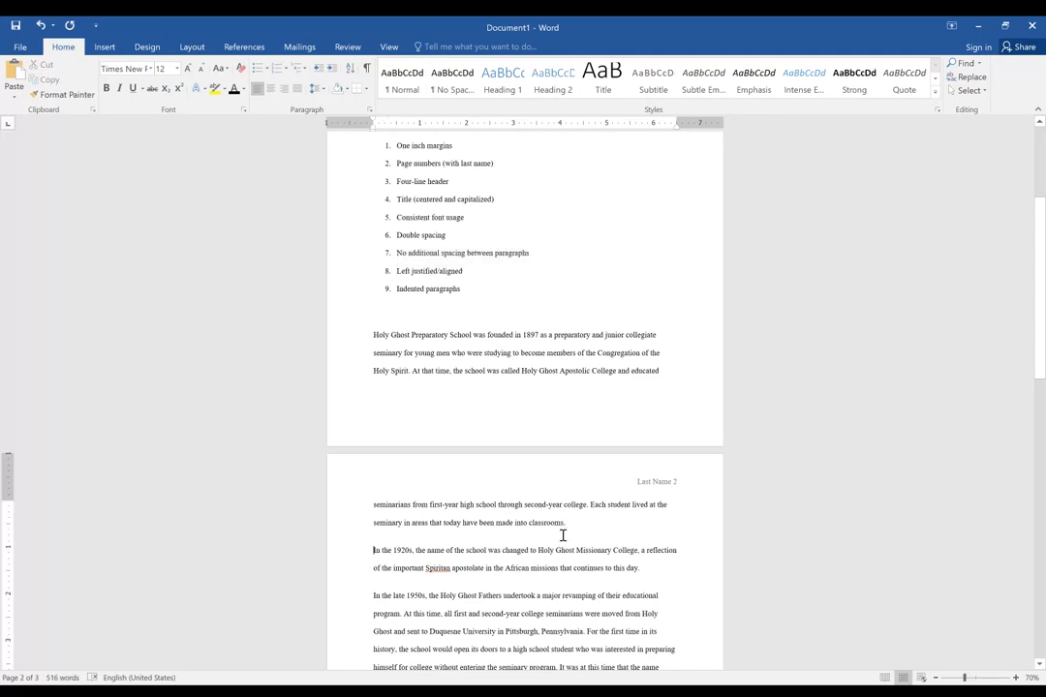
{"action": "key", "text": "BackSpace"}
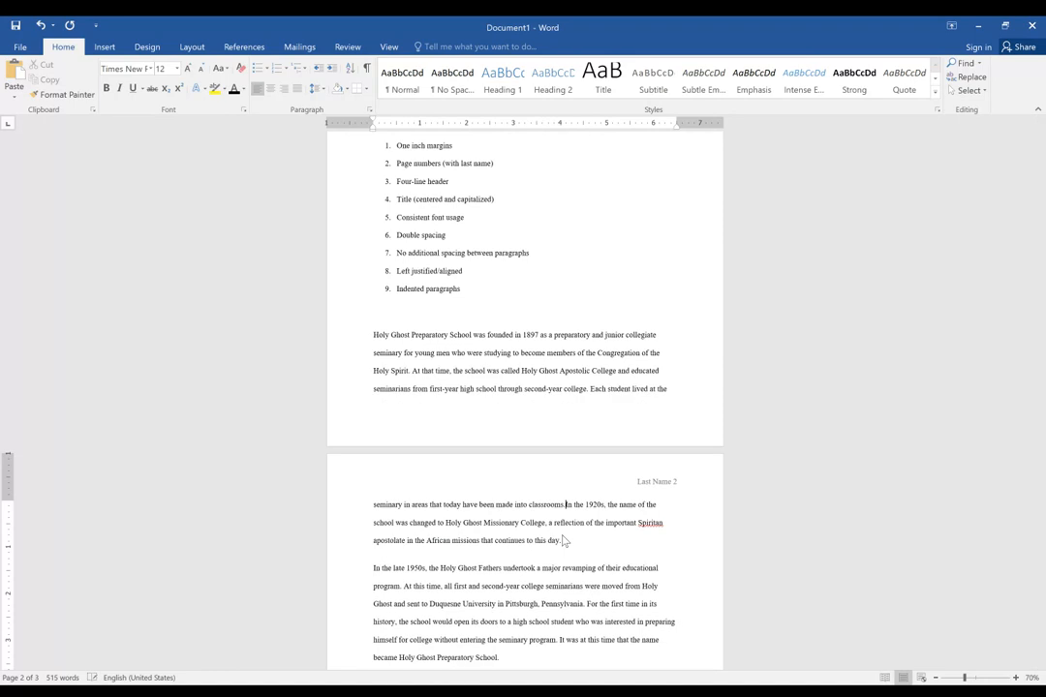
{"action": "key", "text": "Return"}
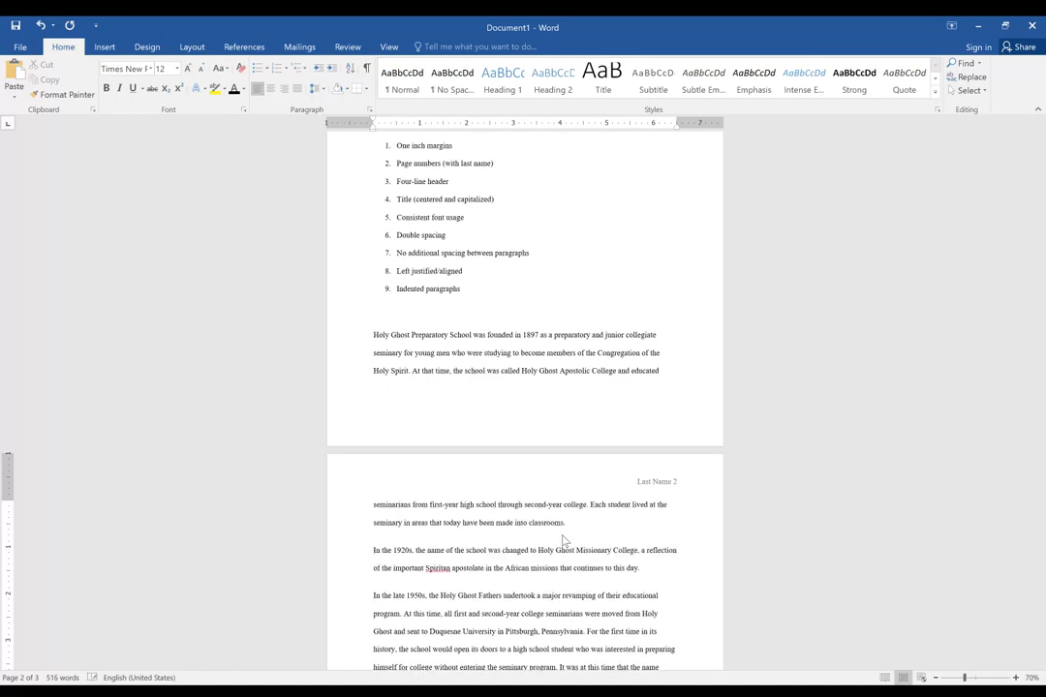
Select the entire document's text.
{"action": "left_click", "coordinate": [431, 536]}
{"action": "key", "text": "ctrl+a"}
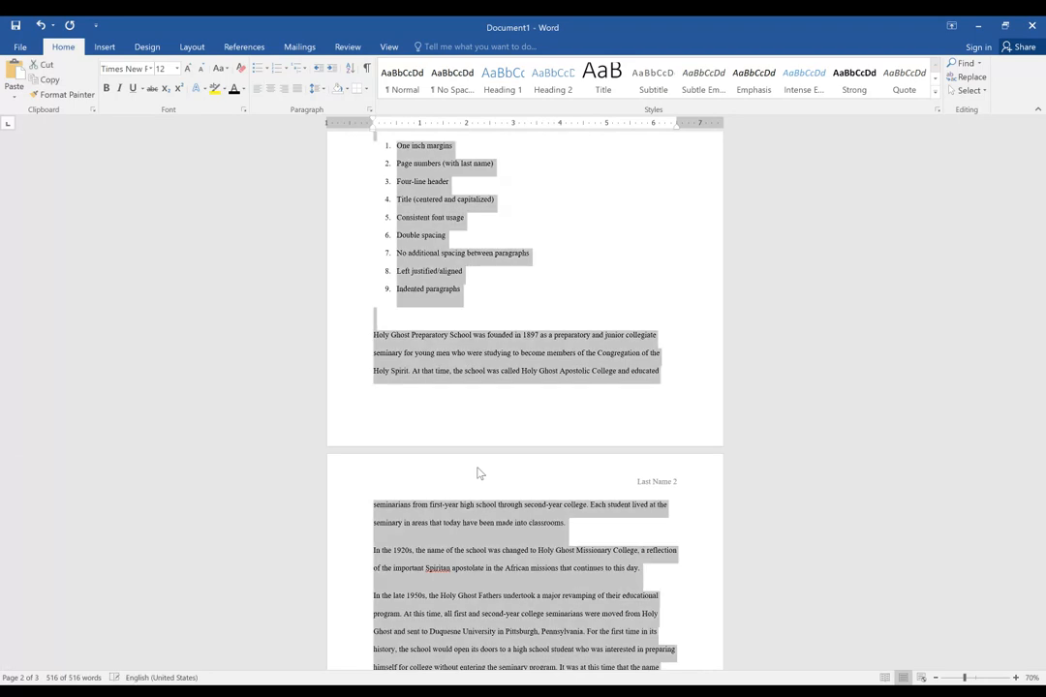
{"action": "scroll", "coordinate": [476, 472], "scroll_direction": "up", "scroll_amount": 3}
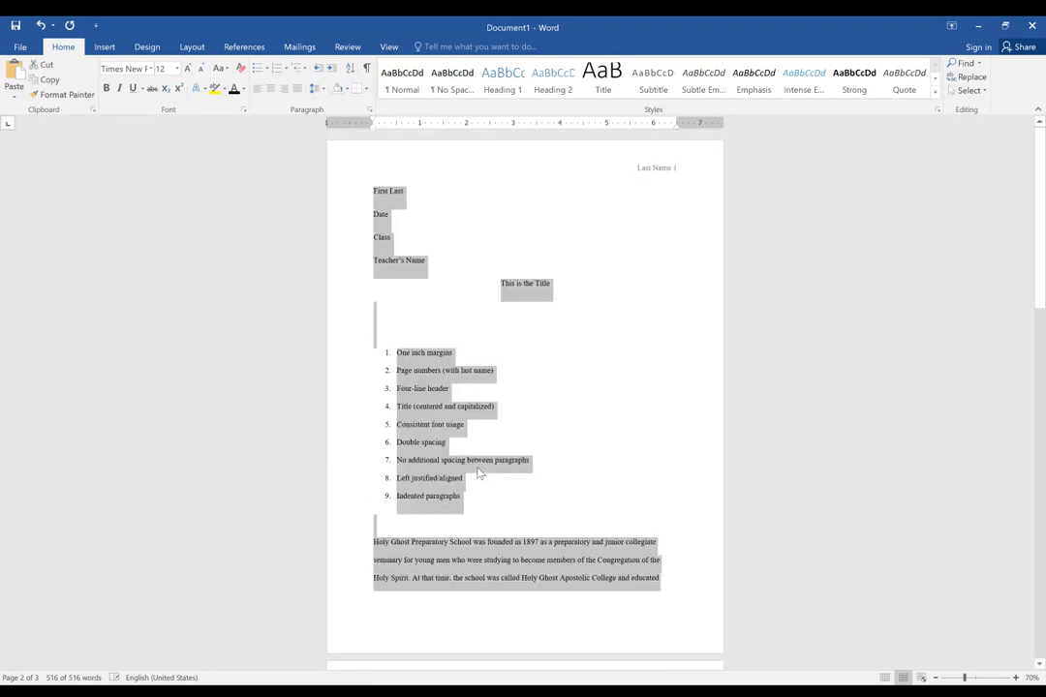
{"action": "right_click", "coordinate": [388, 203]}
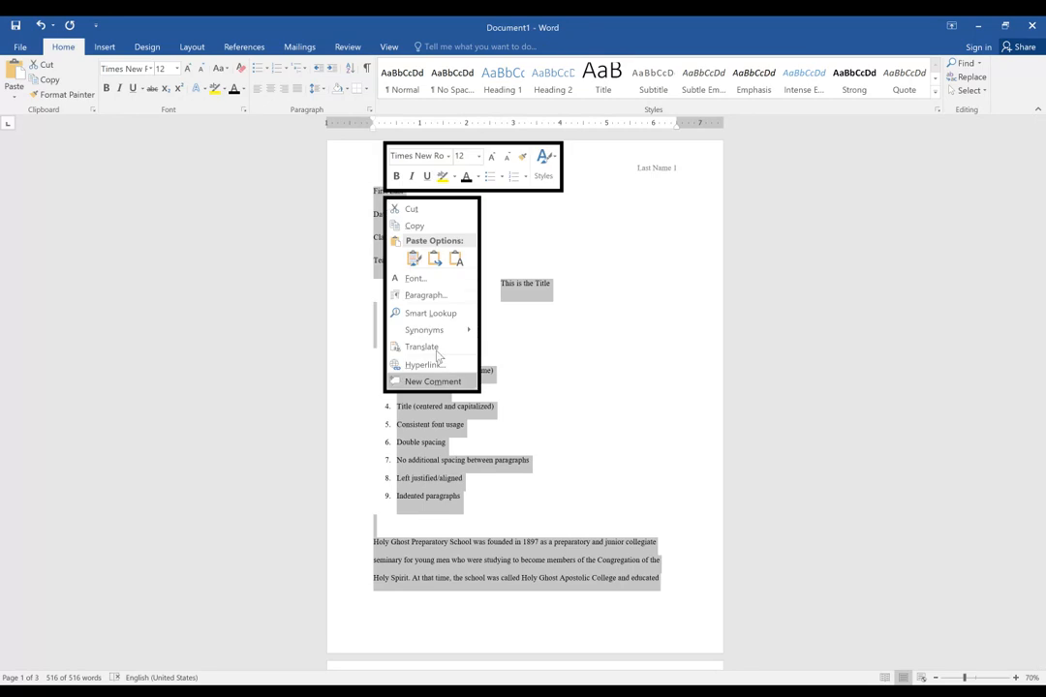
{"action": "left_click", "coordinate": [435, 296]}
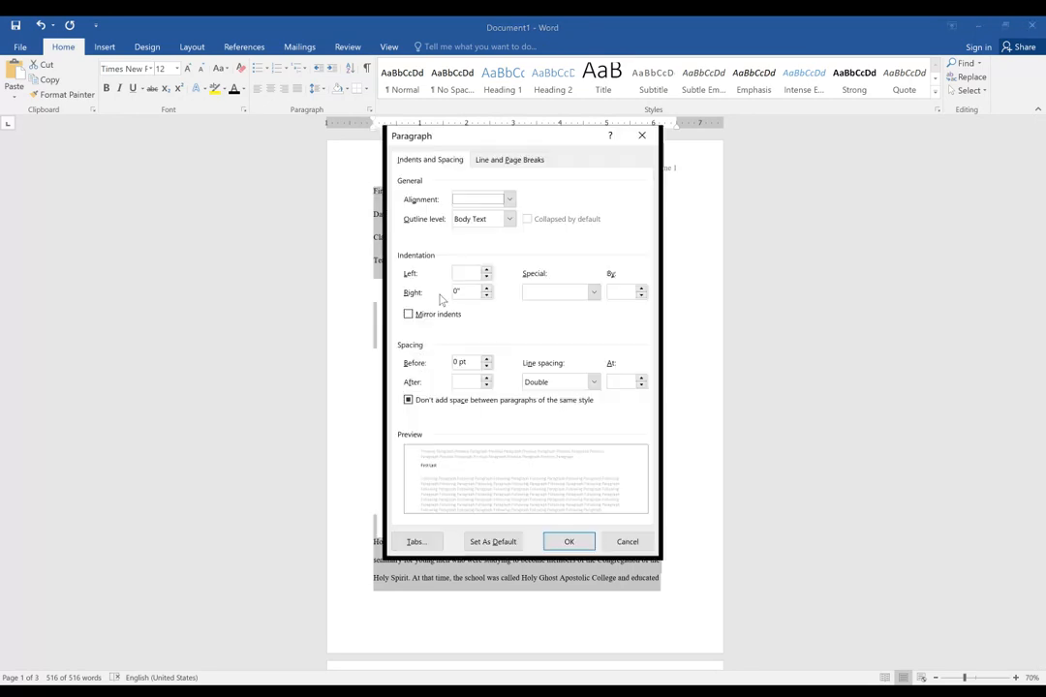
{"action": "key", "text": "Escape"}
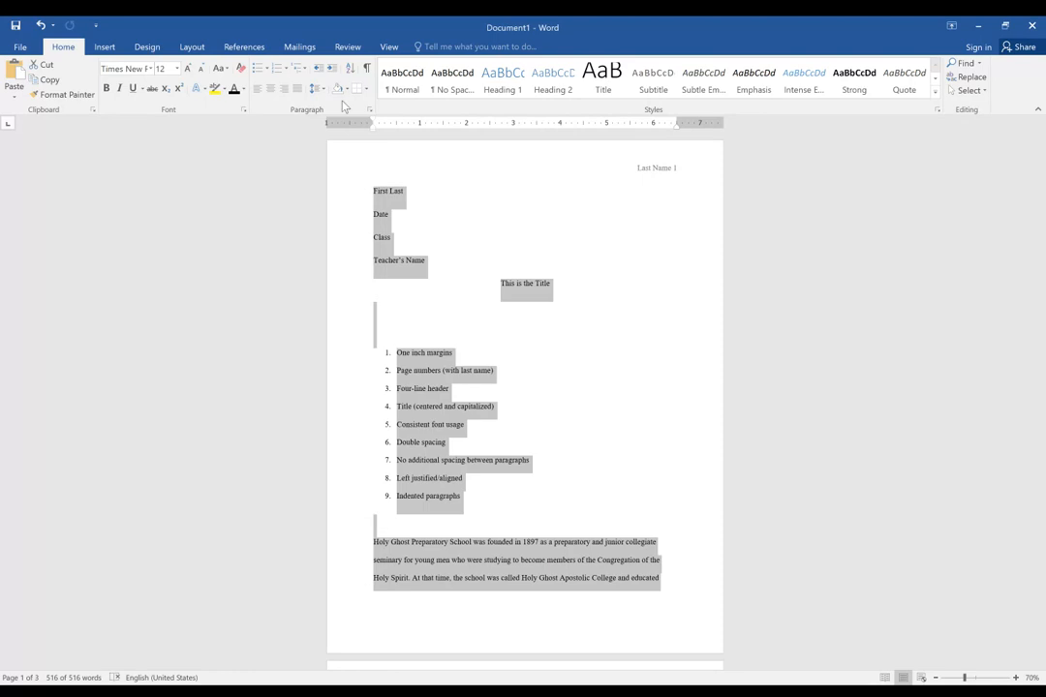
Set the paragraph spacing after to 0 pt for the whole document, with "Don't add space between paragraphs of the same style" turned off.
{"action": "left_click", "coordinate": [370, 111]}
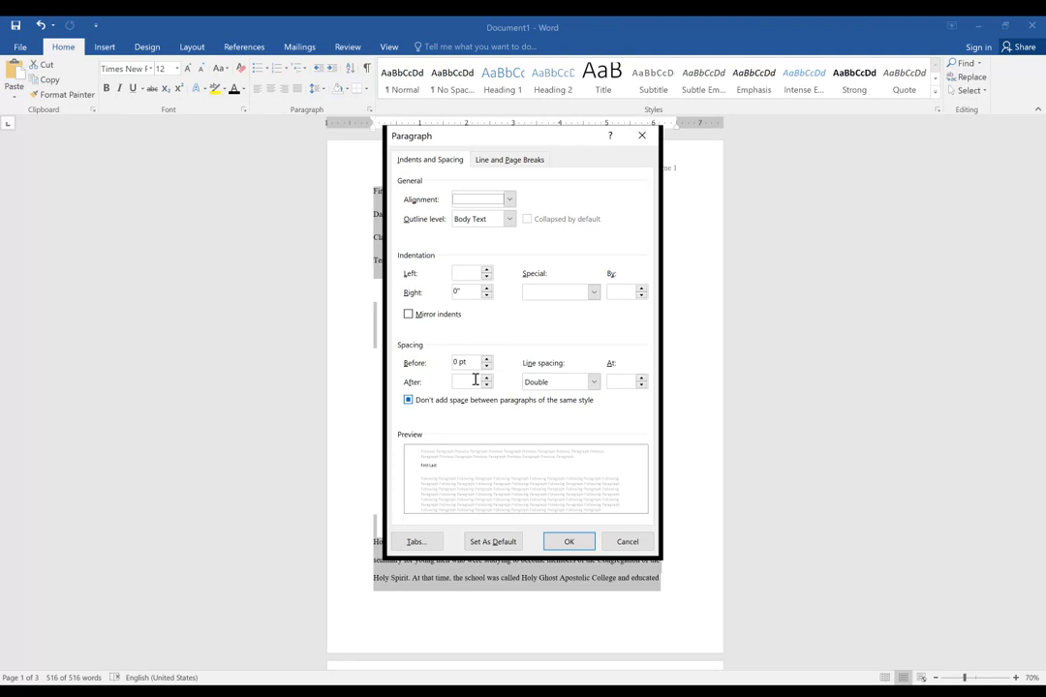
{"action": "left_click", "coordinate": [409, 401]}
{"action": "left_click", "coordinate": [409, 401]}
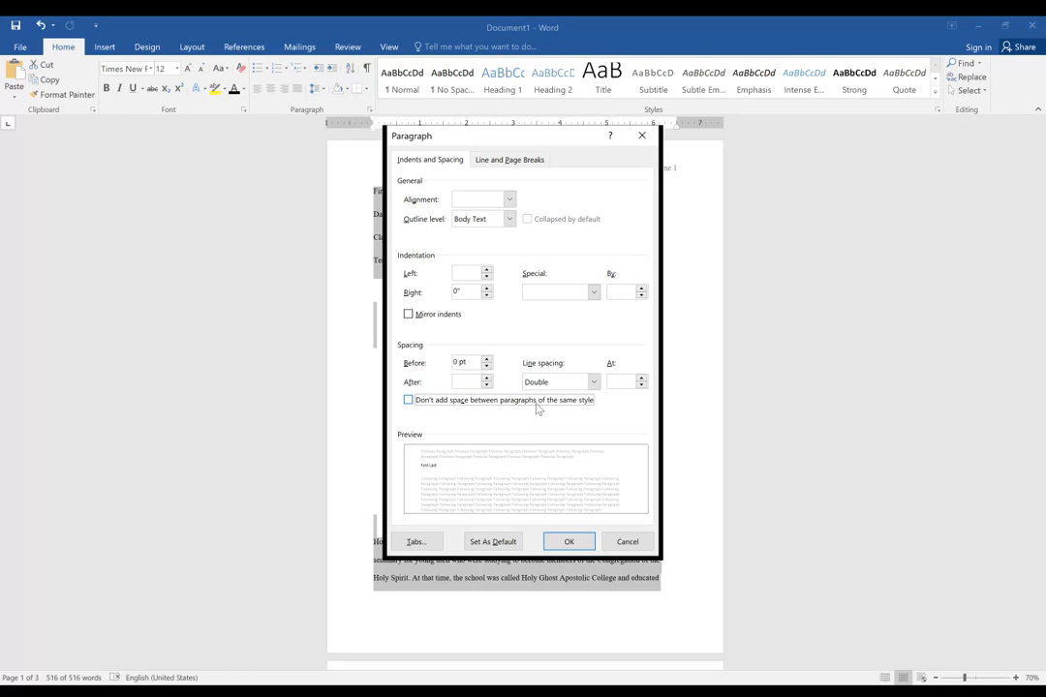
{"action": "left_click", "coordinate": [472, 382]}
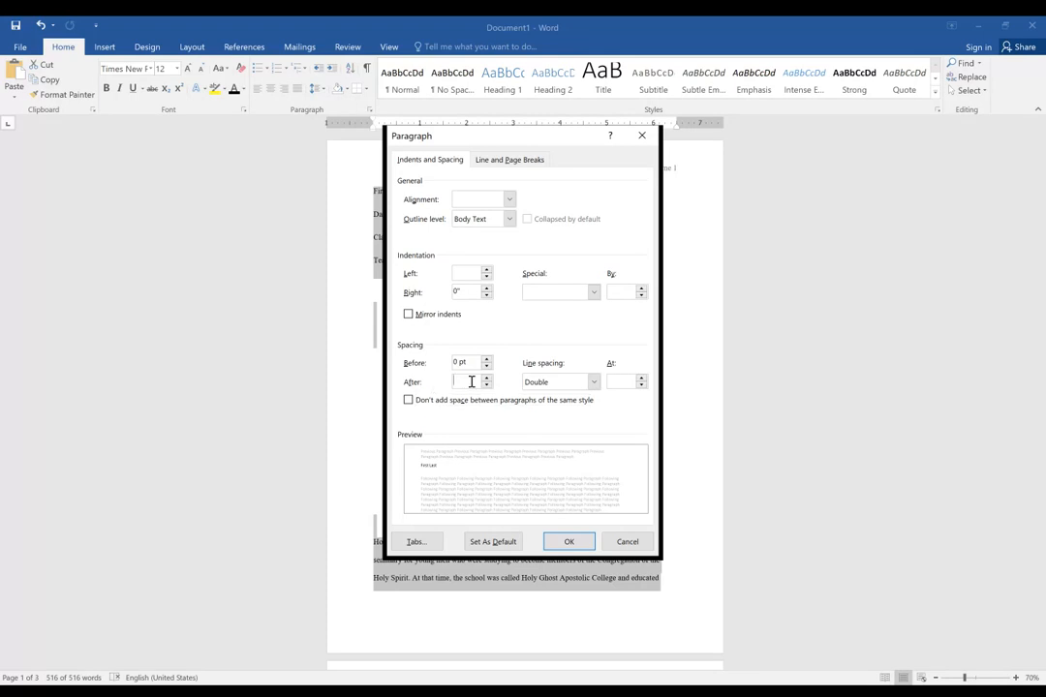
{"action": "left_click", "coordinate": [488, 384]}
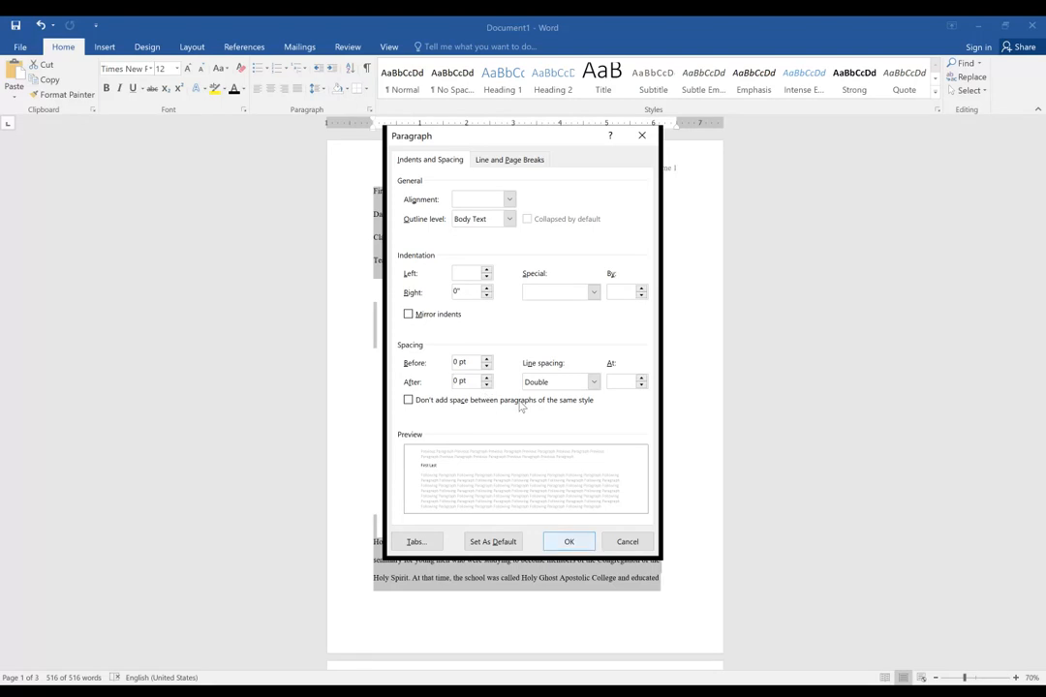
{"action": "left_click", "coordinate": [570, 541]}
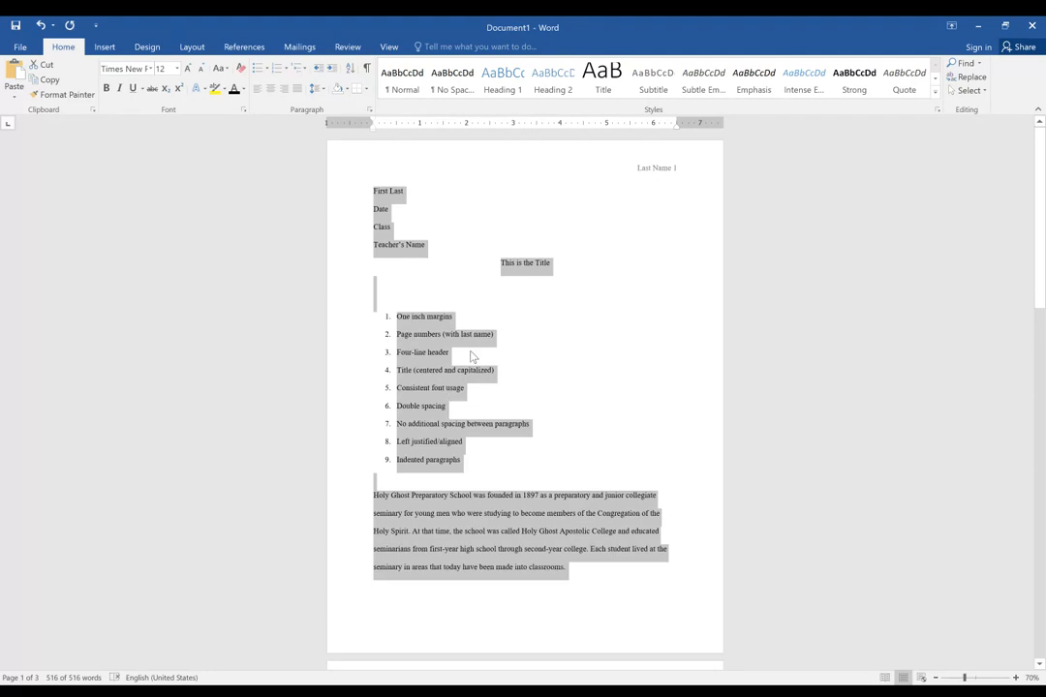
Examine the spacing between paragraphs across the pages, and highlight the first seven requirements in the numbered list.
{"action": "scroll", "coordinate": [490, 484], "scroll_direction": "down", "scroll_amount": 3}
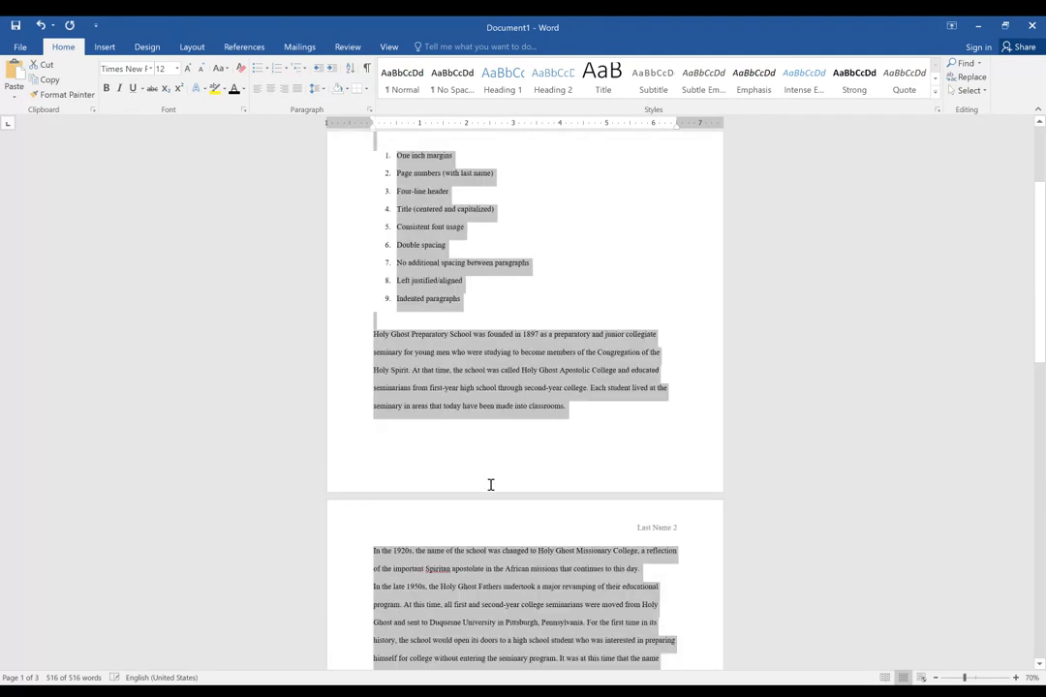
{"action": "scroll", "coordinate": [490, 485], "scroll_direction": "down", "scroll_amount": 3}
{"action": "left_click", "coordinate": [532, 509]}
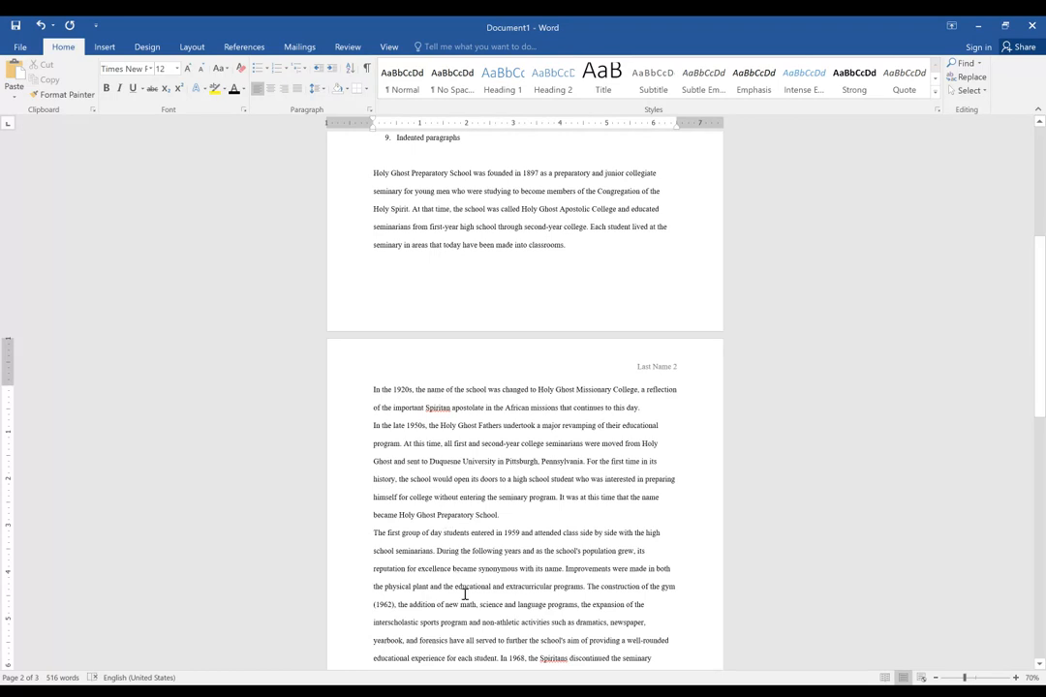
{"action": "scroll", "coordinate": [461, 523], "scroll_direction": "down", "scroll_amount": 3}
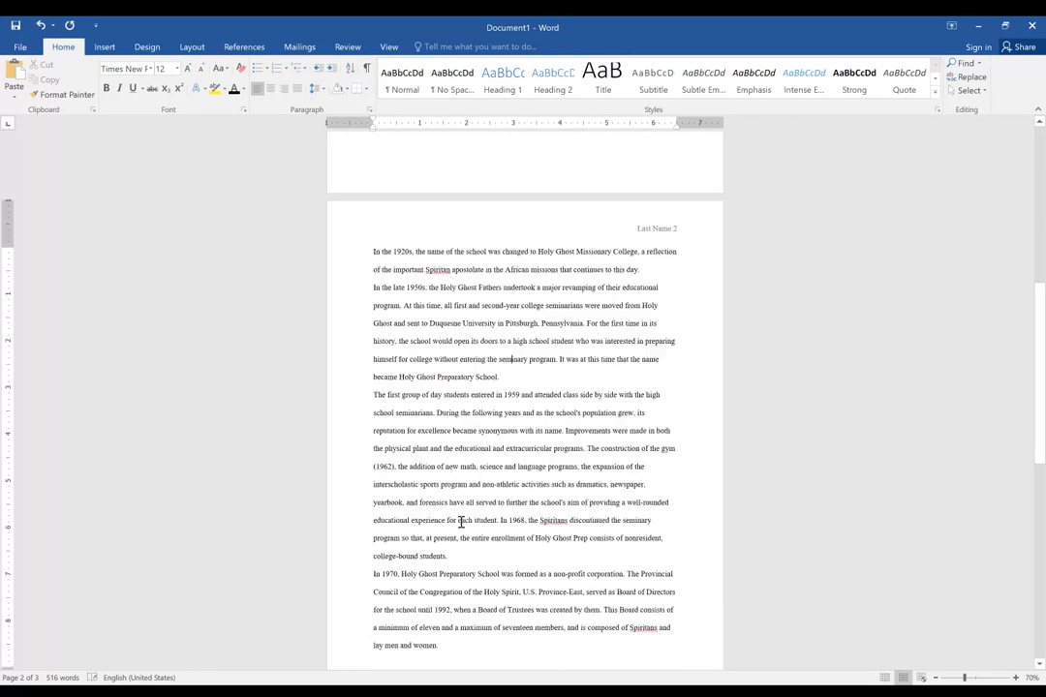
{"action": "scroll", "coordinate": [461, 523], "scroll_direction": "down", "scroll_amount": 3}
{"action": "scroll", "coordinate": [461, 523], "scroll_direction": "up", "scroll_amount": 9}
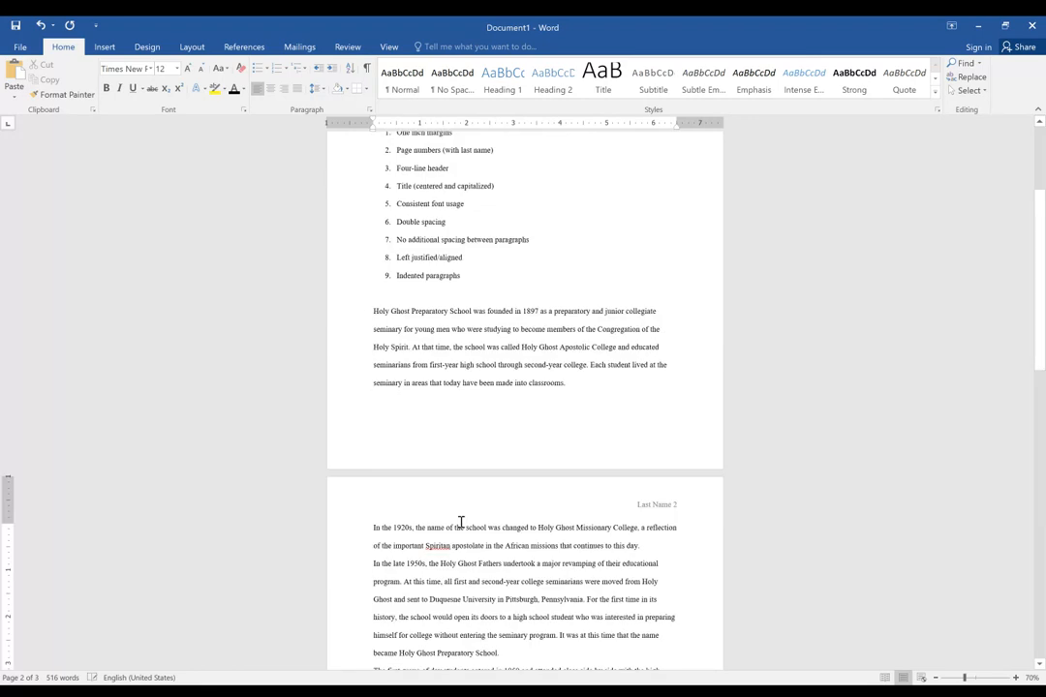
{"action": "scroll", "coordinate": [461, 523], "scroll_direction": "up", "scroll_amount": 3}
{"action": "left_click_drag", "start_coordinate": [401, 270], "coordinate": [530, 377]}
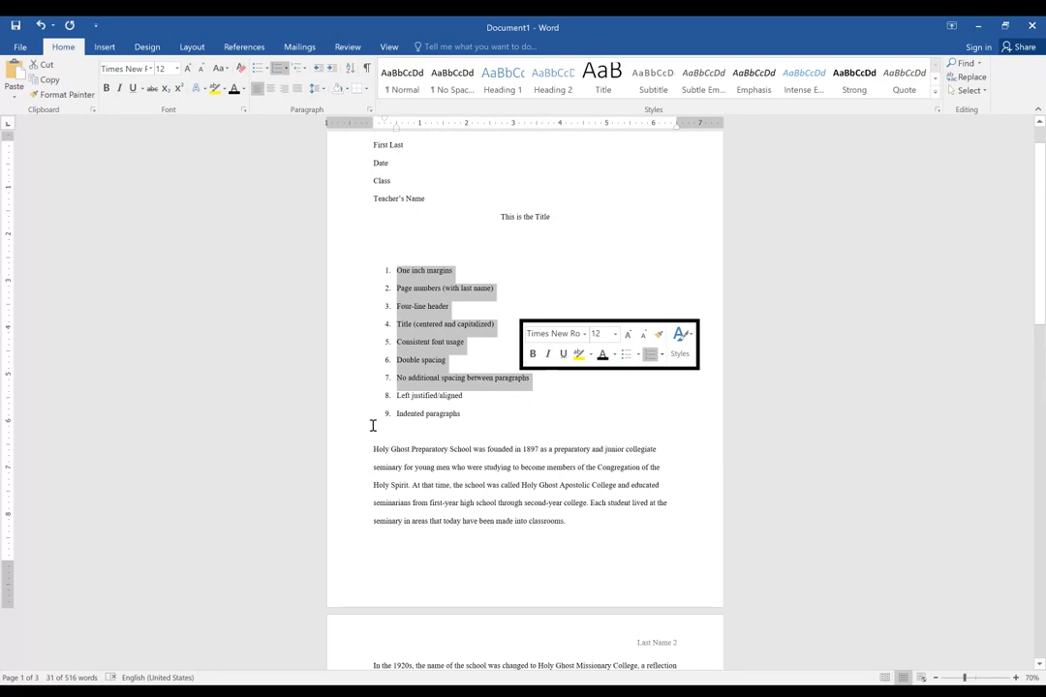
{"action": "left_click", "coordinate": [472, 451]}
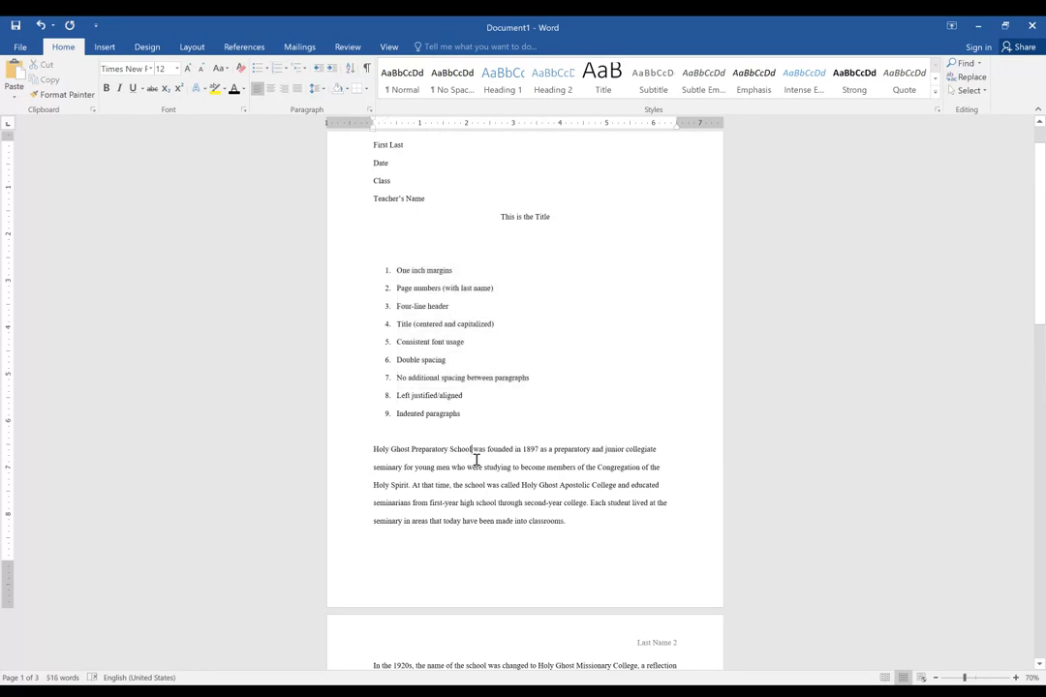
{"action": "scroll", "coordinate": [392, 344], "scroll_direction": "up", "scroll_amount": 1}
{"action": "scroll", "coordinate": [392, 344], "scroll_direction": "up", "scroll_amount": 1}
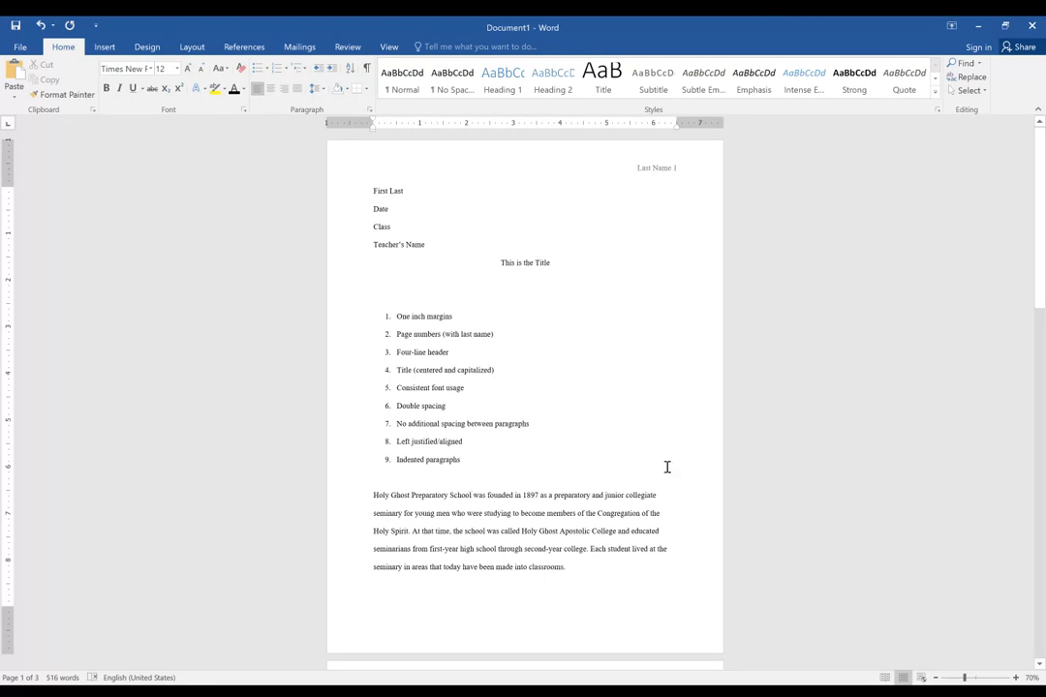
Try right, centered and justified alignment on the entire document.
{"action": "scroll", "coordinate": [664, 387], "scroll_direction": "down", "scroll_amount": 3}
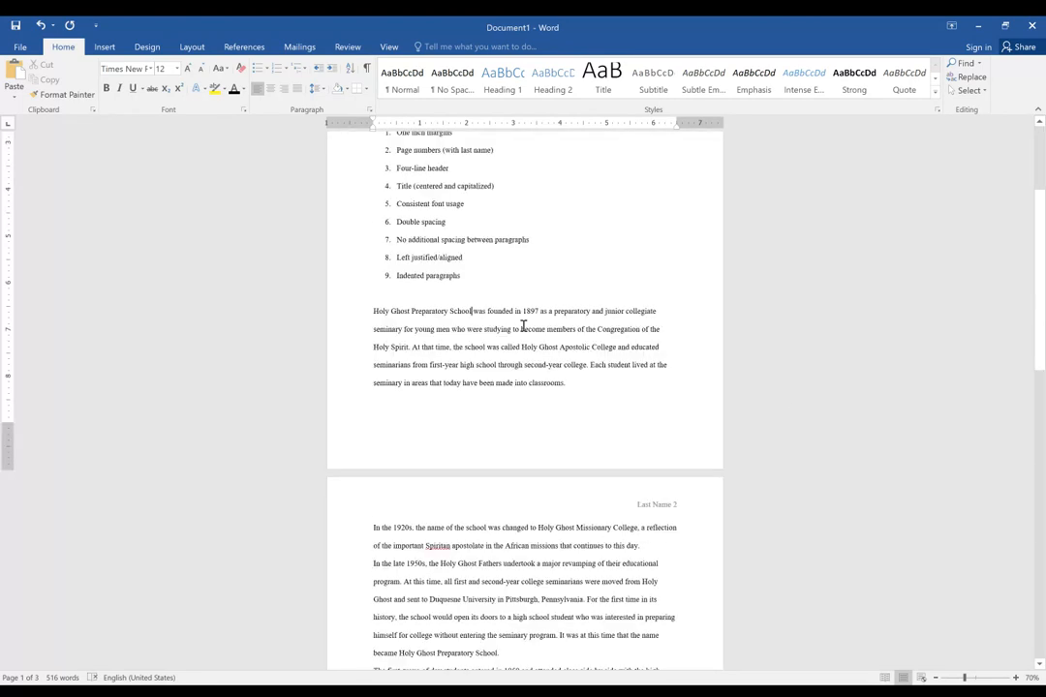
{"action": "scroll", "coordinate": [523, 325], "scroll_direction": "down", "scroll_amount": 2}
{"action": "key", "text": "ctrl+a"}
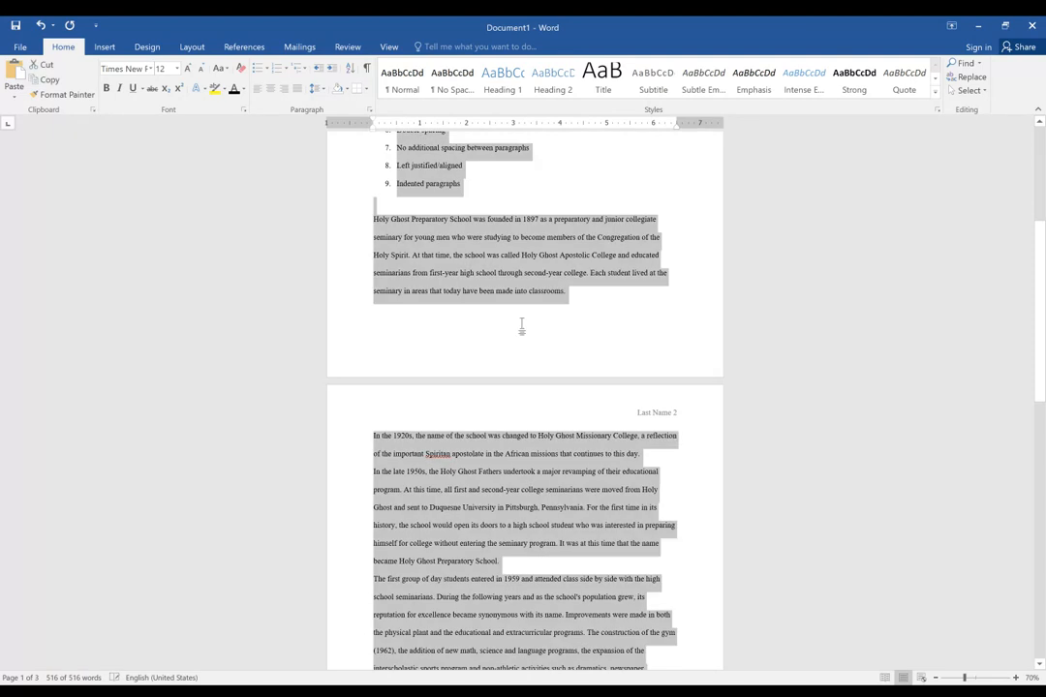
{"action": "scroll", "coordinate": [521, 328], "scroll_direction": "up", "scroll_amount": 6}
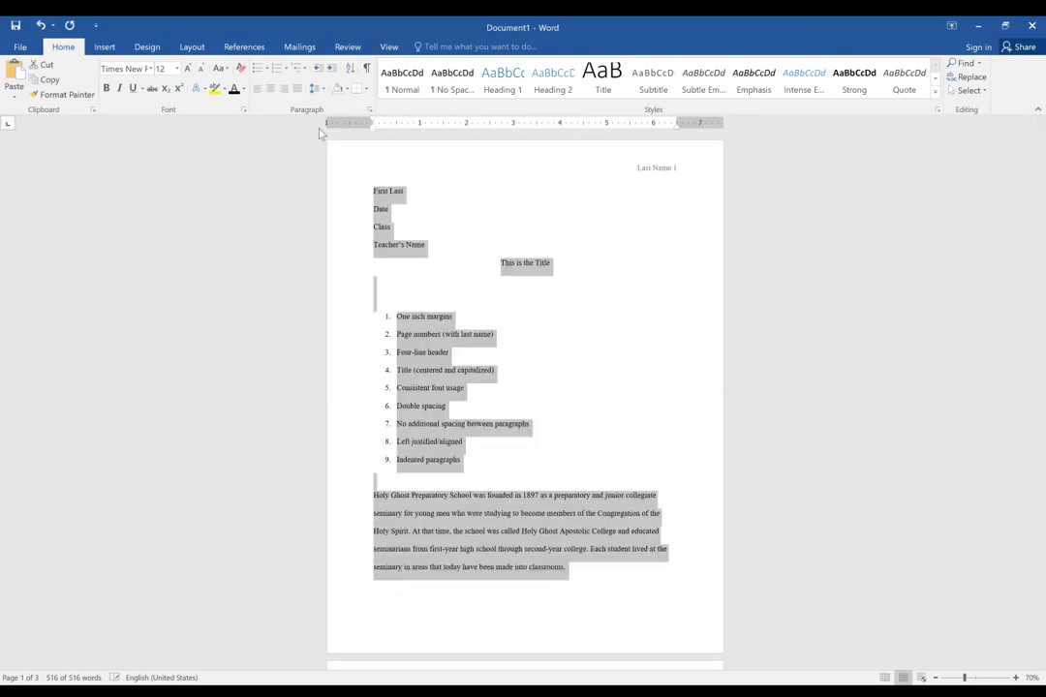
{"action": "left_click", "coordinate": [282, 91]}
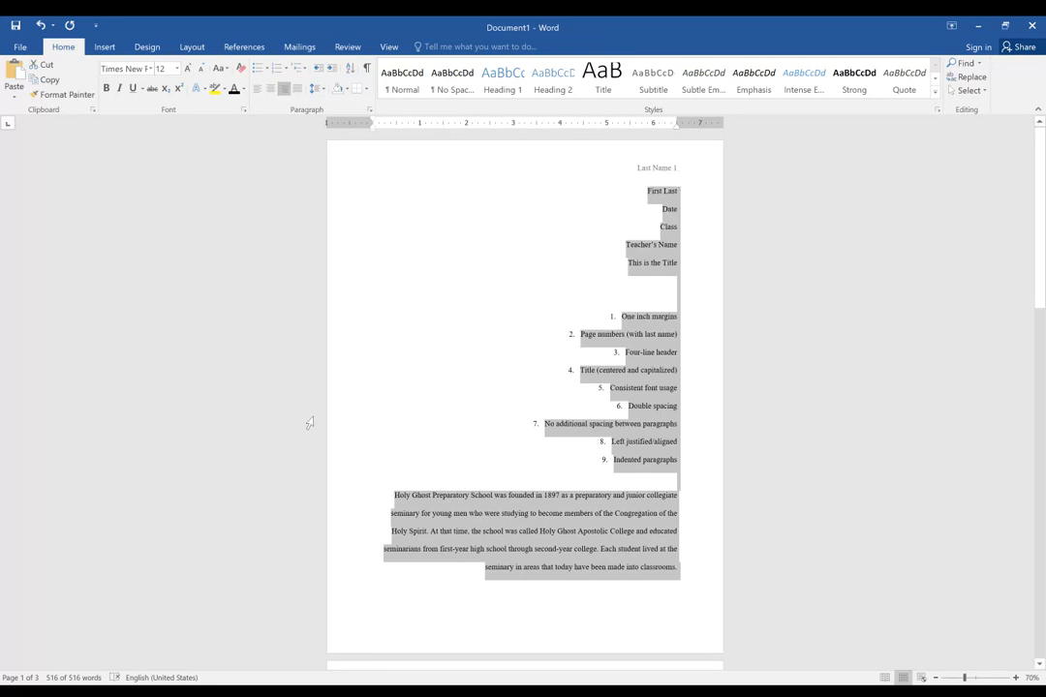
{"action": "left_click", "coordinate": [271, 91]}
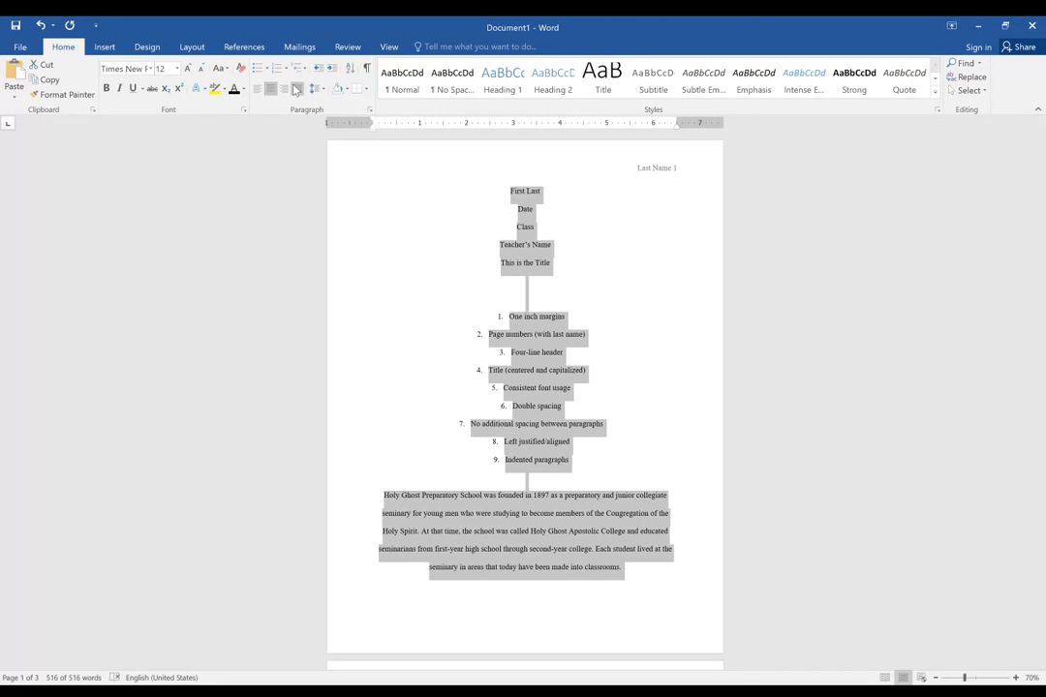
{"action": "left_click", "coordinate": [297, 90]}
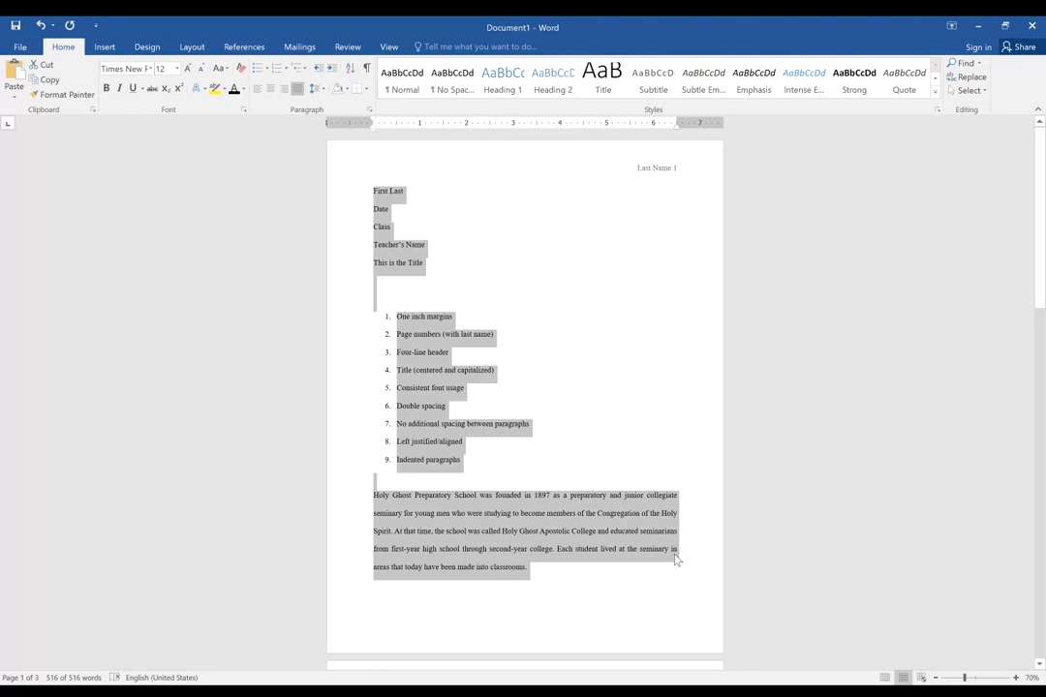
{"action": "scroll", "coordinate": [662, 380], "scroll_direction": "down", "scroll_amount": 3}
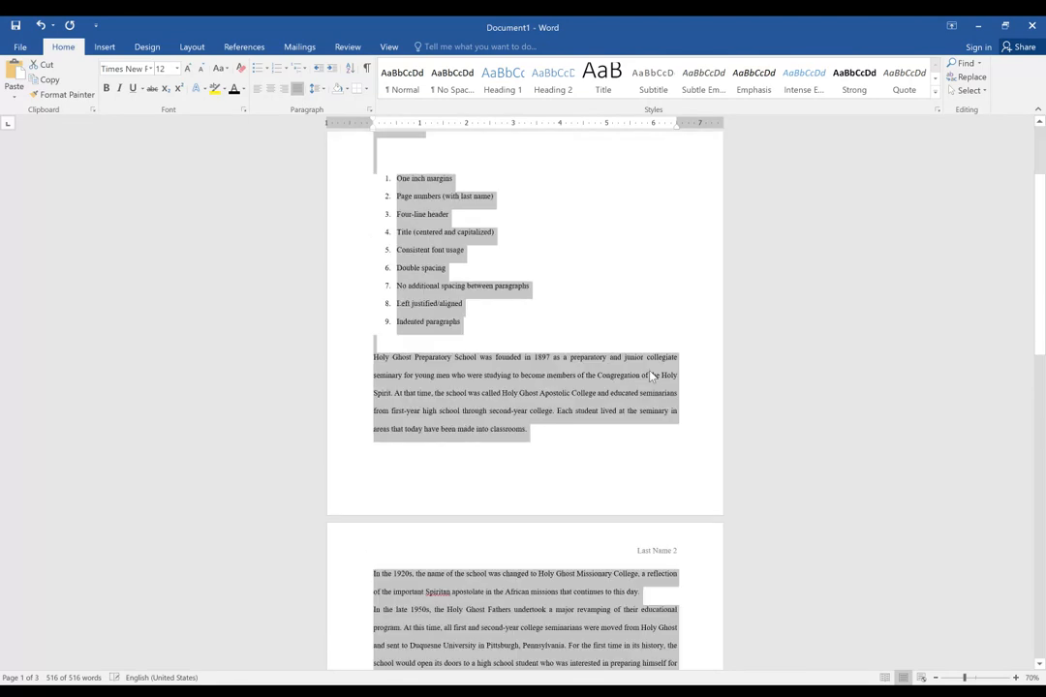
{"action": "scroll", "coordinate": [650, 376], "scroll_direction": "up", "scroll_amount": 3}
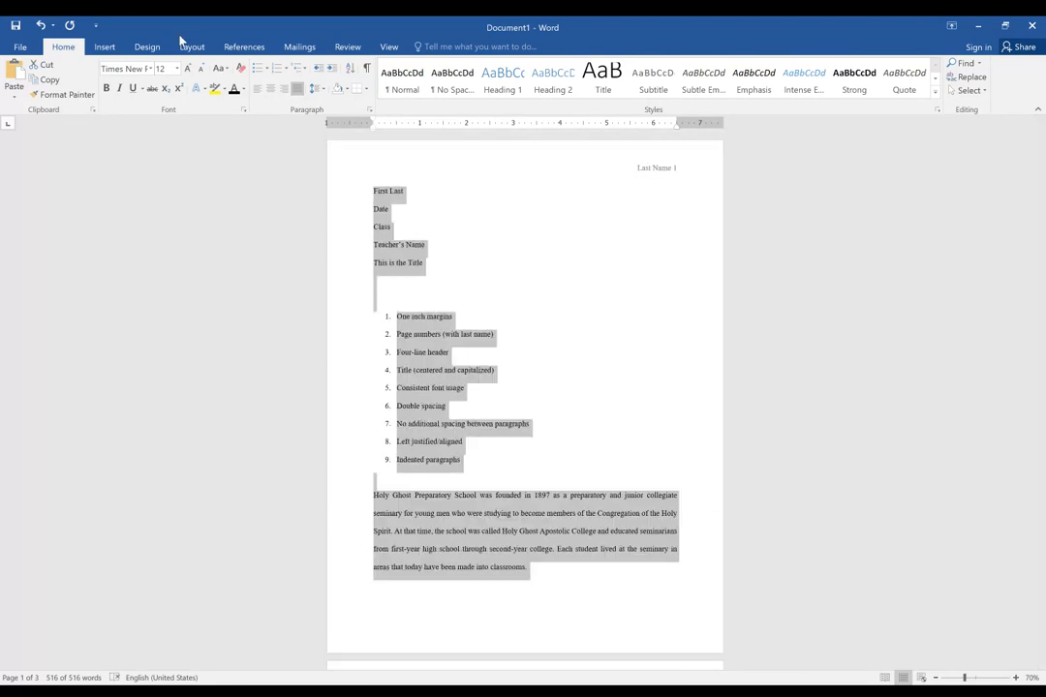
Left-align the entire document and check the alignment on the first two pages.
{"action": "left_click", "coordinate": [258, 89]}
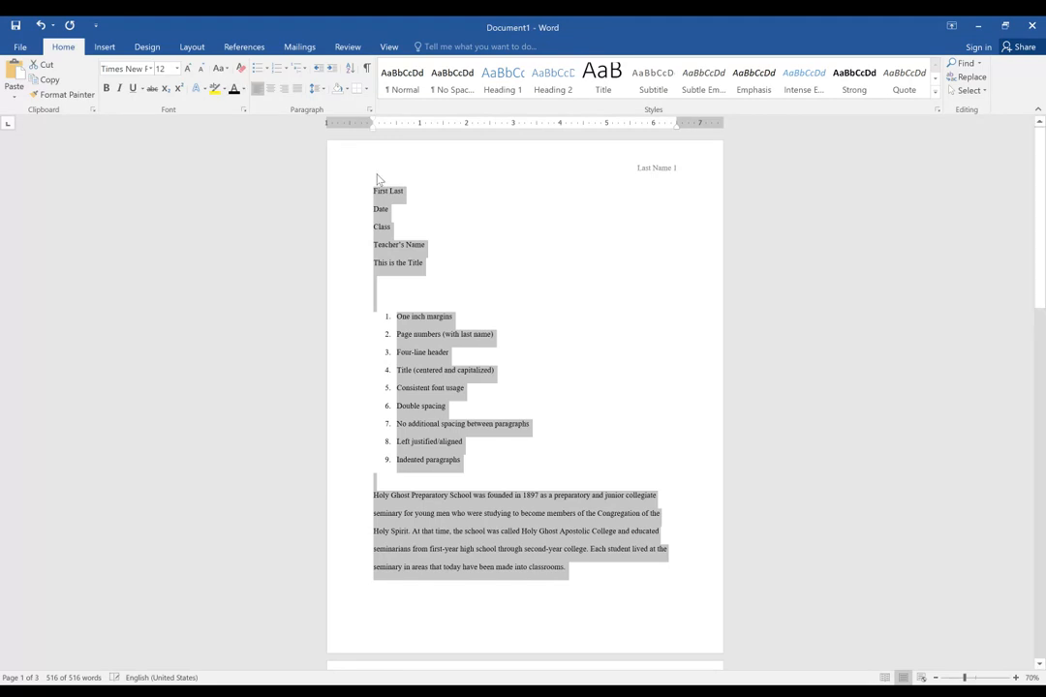
{"action": "left_click", "coordinate": [386, 351]}
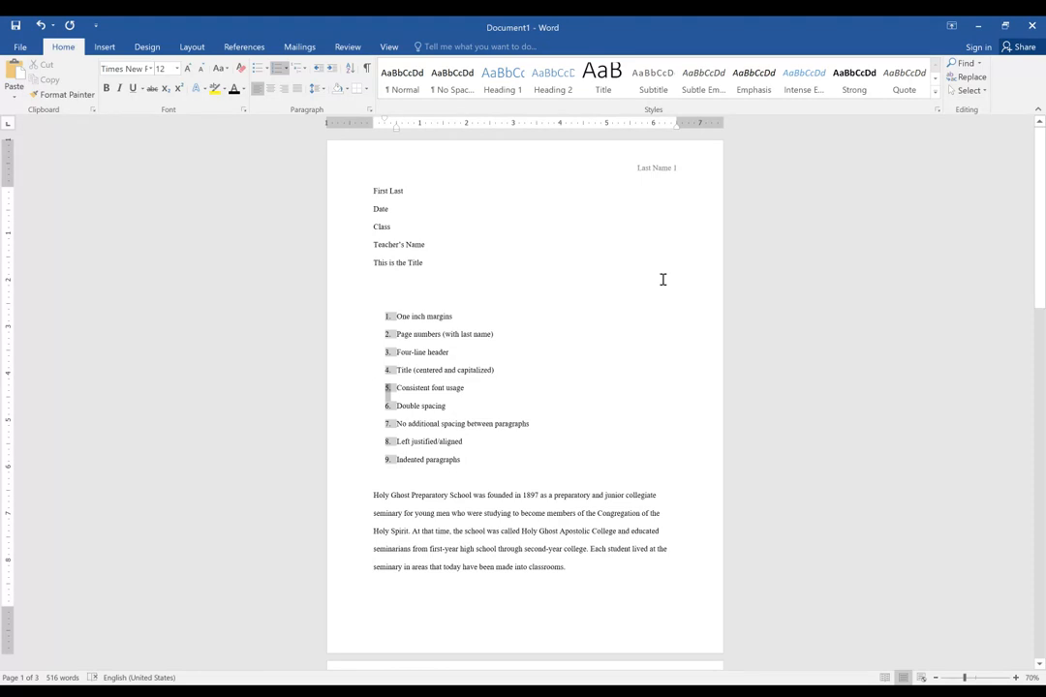
{"action": "scroll", "coordinate": [662, 283], "scroll_direction": "down", "scroll_amount": 3}
{"action": "scroll", "coordinate": [651, 308], "scroll_direction": "down", "scroll_amount": 1}
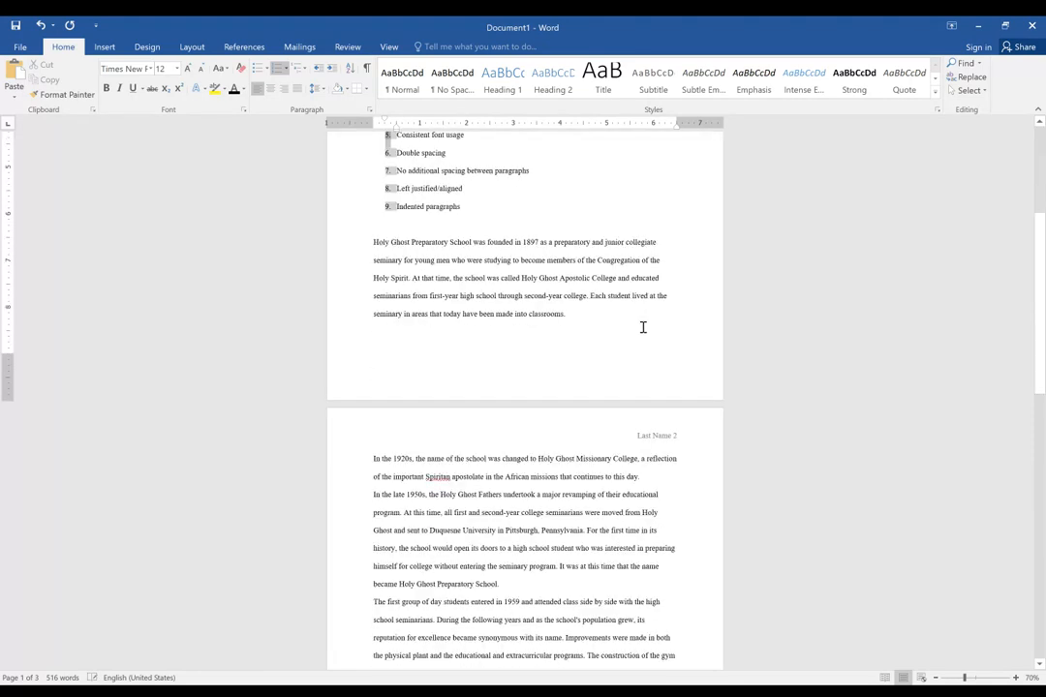
{"action": "scroll", "coordinate": [591, 325], "scroll_direction": "up", "scroll_amount": 2}
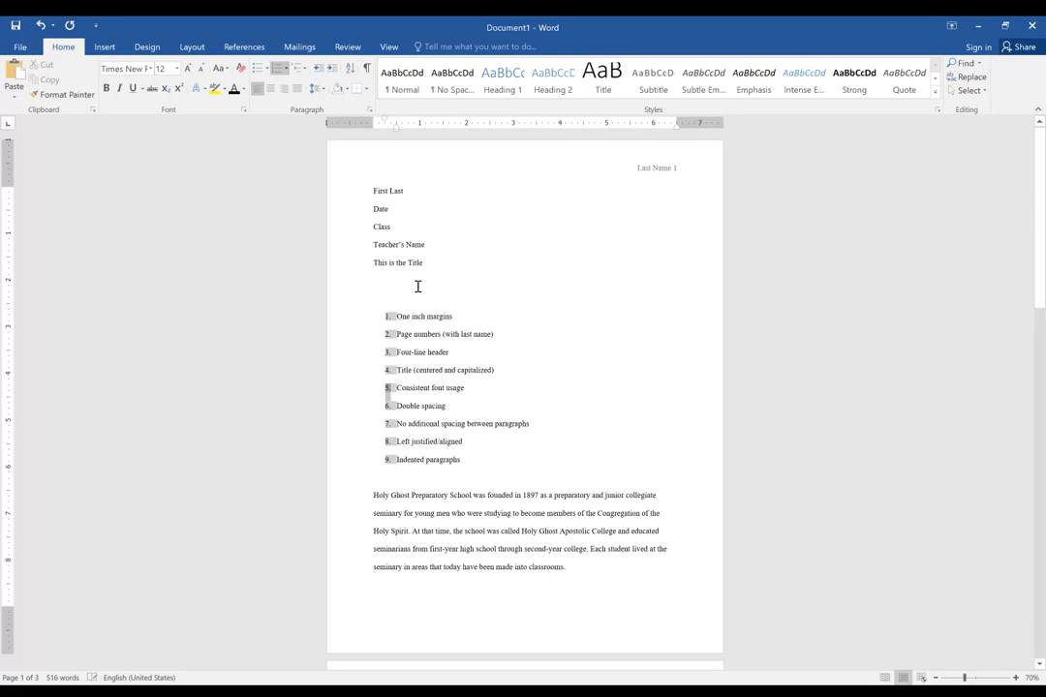
Center the title line "This is the Title".
{"action": "left_click", "coordinate": [531, 307]}
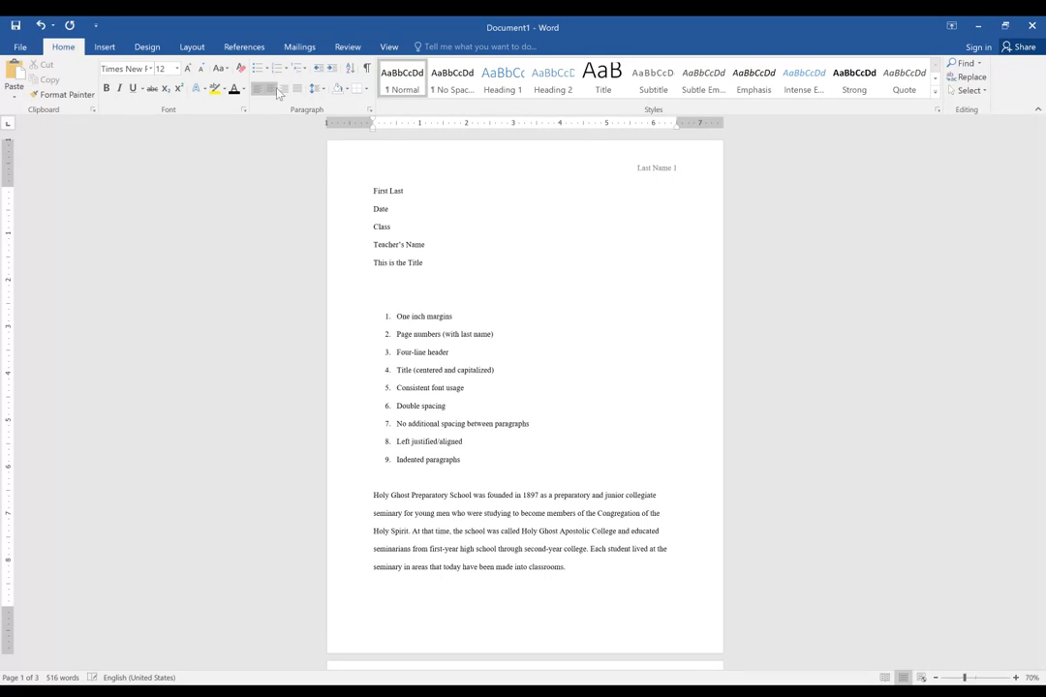
{"action": "left_click", "coordinate": [273, 88]}
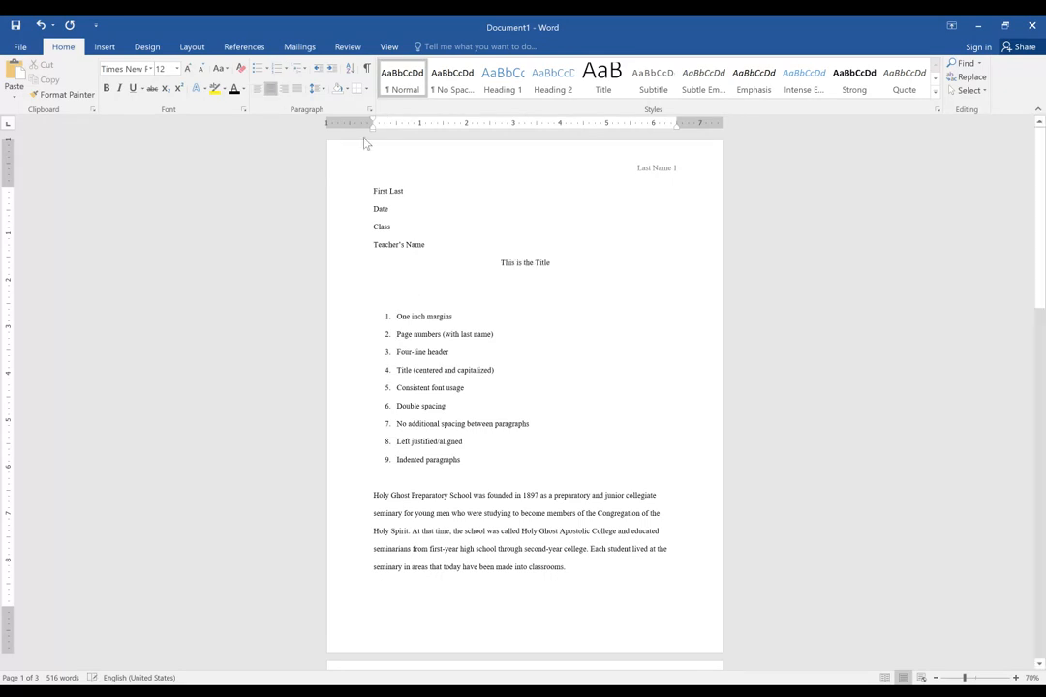
{"action": "left_click", "coordinate": [450, 285]}
Indent the first lines of the opening paragraph "Holy Ghost Preparatory School was founded" and the paragraph beginning "In the 1920s".
{"action": "left_click", "coordinate": [361, 499]}
{"action": "left_click", "coordinate": [427, 513]}
{"action": "left_click", "coordinate": [377, 495]}
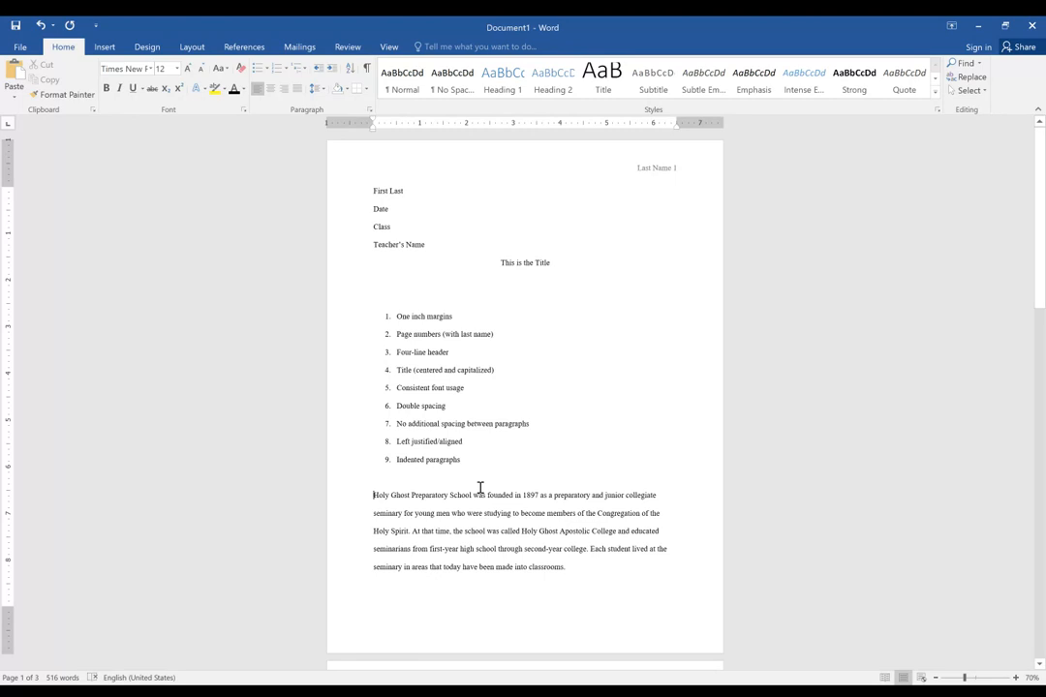
{"action": "key", "text": "Tab"}
{"action": "scroll", "coordinate": [451, 453], "scroll_direction": "down", "scroll_amount": 2}
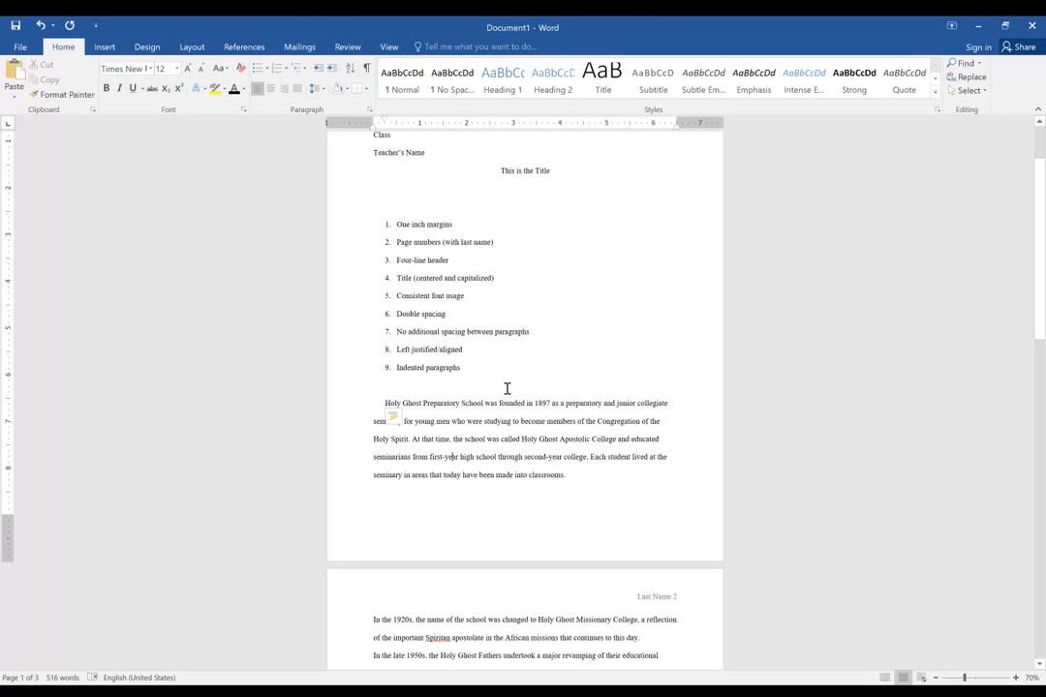
{"action": "scroll", "coordinate": [506, 388], "scroll_direction": "down", "scroll_amount": 3}
{"action": "scroll", "coordinate": [511, 426], "scroll_direction": "down", "scroll_amount": 1}
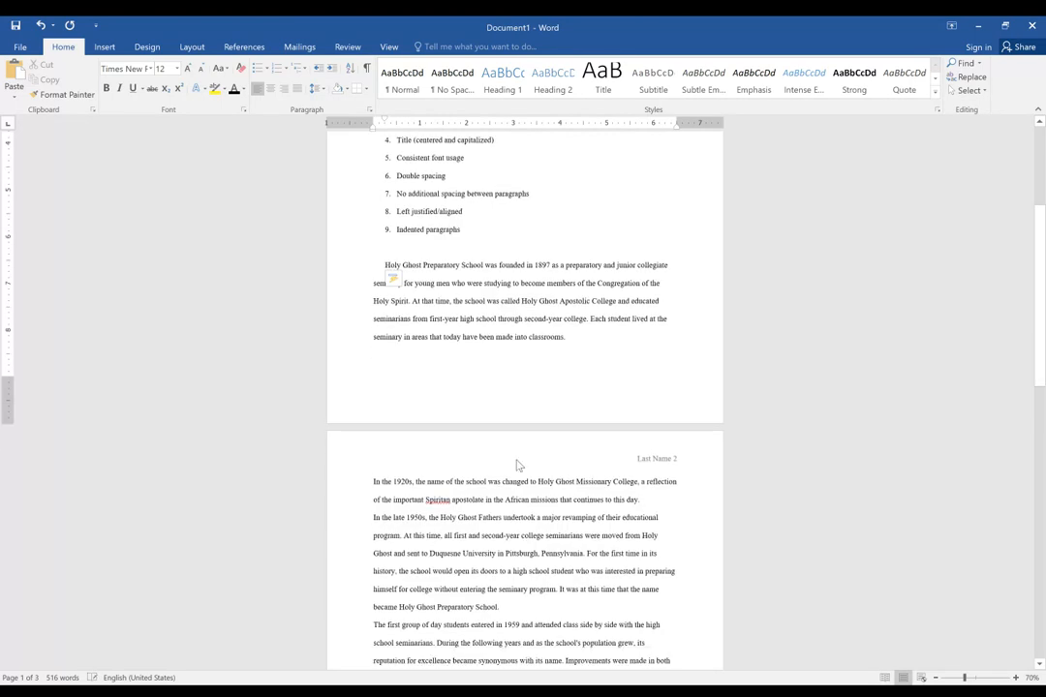
{"action": "left_click", "coordinate": [374, 482]}
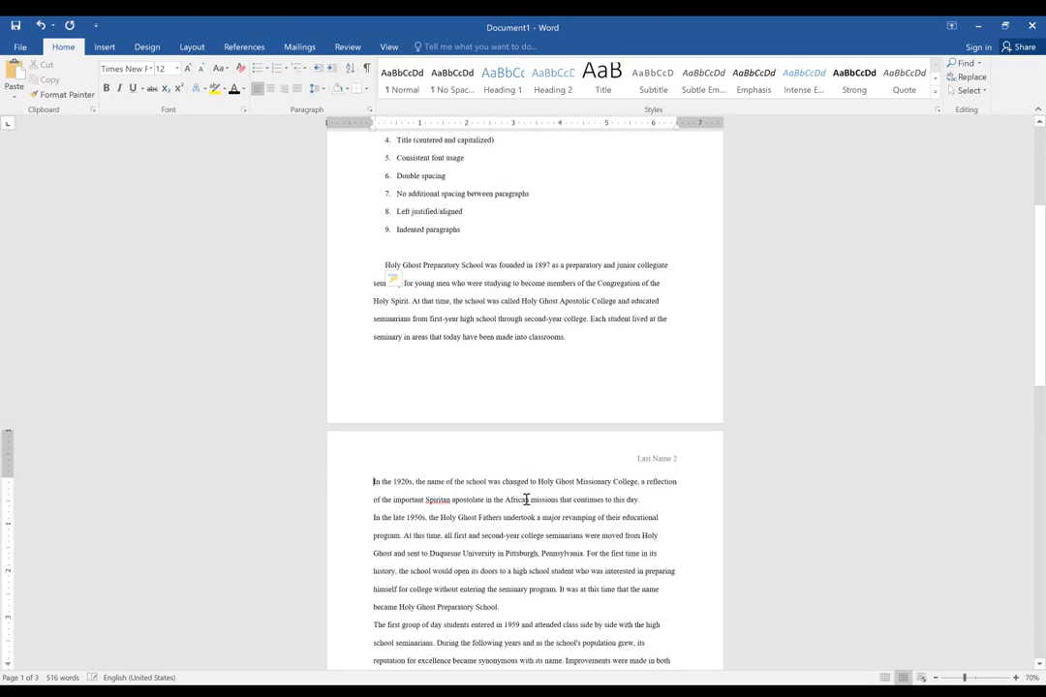
{"action": "key", "text": "Tab"}
Indent the first lines of the paragraphs beginning "The first group of day students" and "In 1970".
{"action": "scroll", "coordinate": [532, 499], "scroll_direction": "down", "scroll_amount": 2}
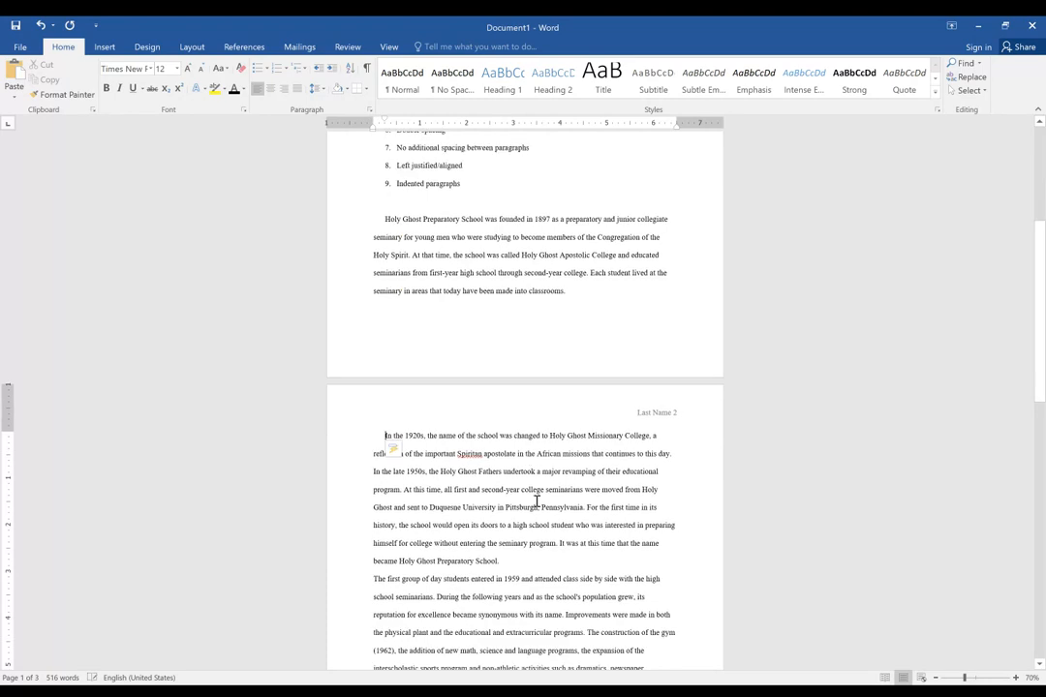
{"action": "left_click", "coordinate": [373, 578]}
{"action": "key", "text": "Tab"}
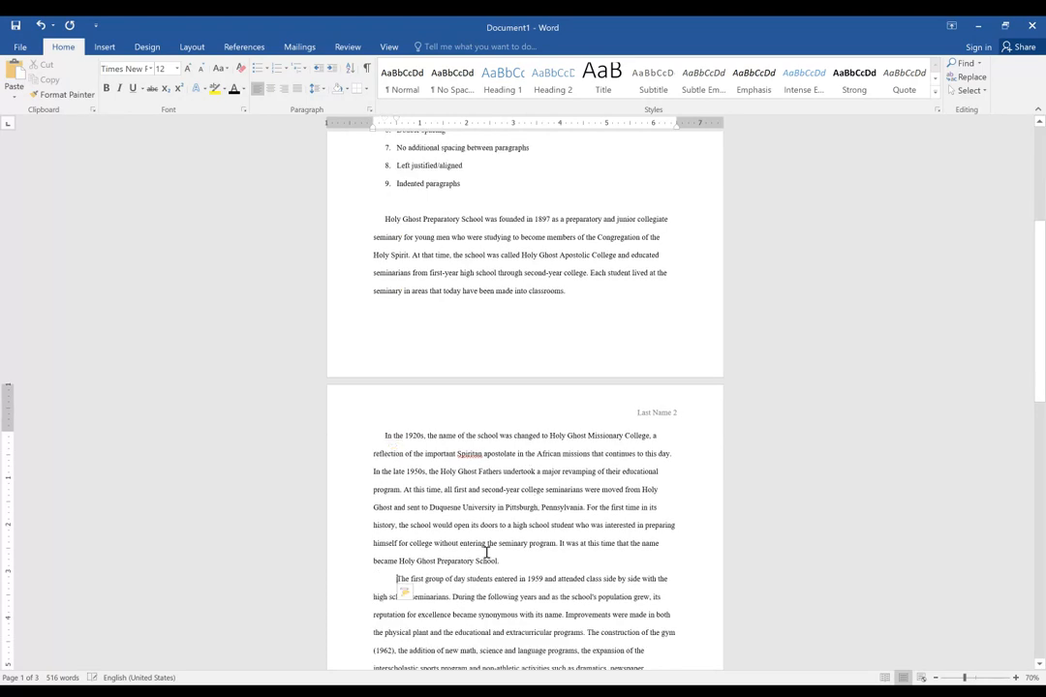
{"action": "scroll", "coordinate": [487, 553], "scroll_direction": "down", "scroll_amount": 3}
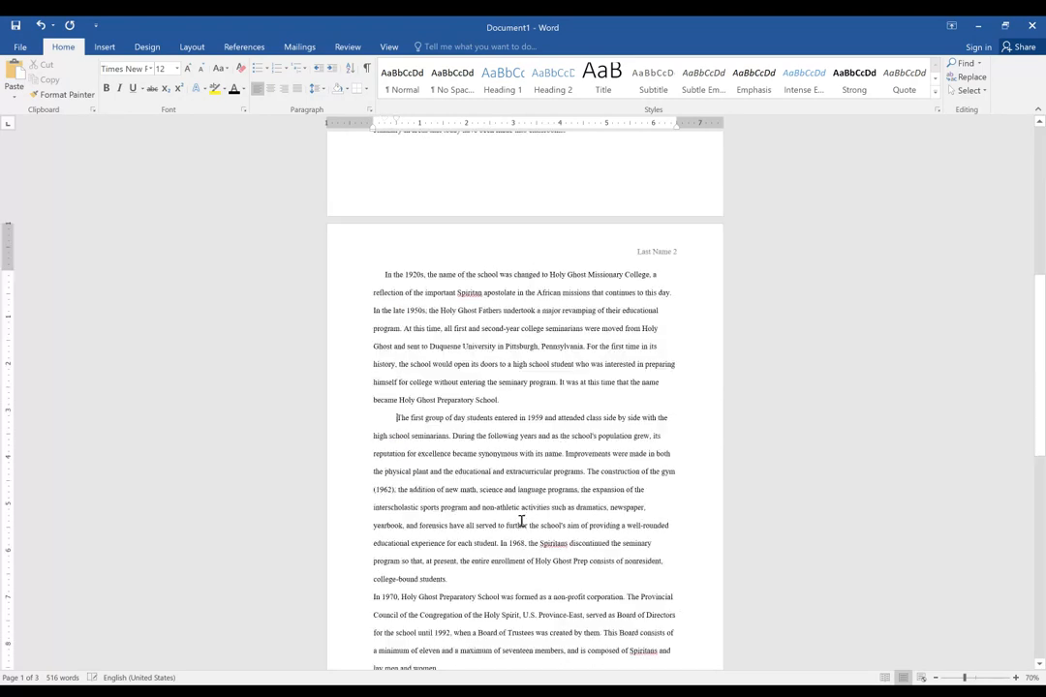
{"action": "left_click", "coordinate": [373, 596]}
{"action": "key", "text": "Tab"}
Indent the first line of the skipped paragraph beginning "In the late 1950s".
{"action": "scroll", "coordinate": [476, 552], "scroll_direction": "down", "scroll_amount": 5}
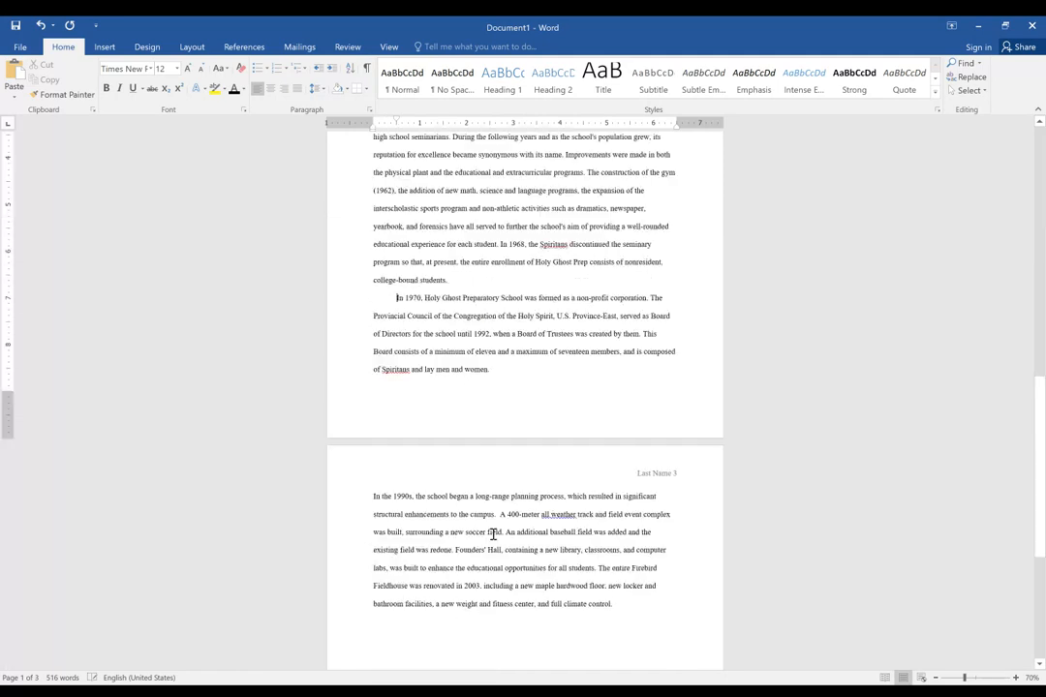
{"action": "scroll", "coordinate": [493, 534], "scroll_direction": "down", "scroll_amount": 1}
{"action": "scroll", "coordinate": [492, 530], "scroll_direction": "up", "scroll_amount": 5}
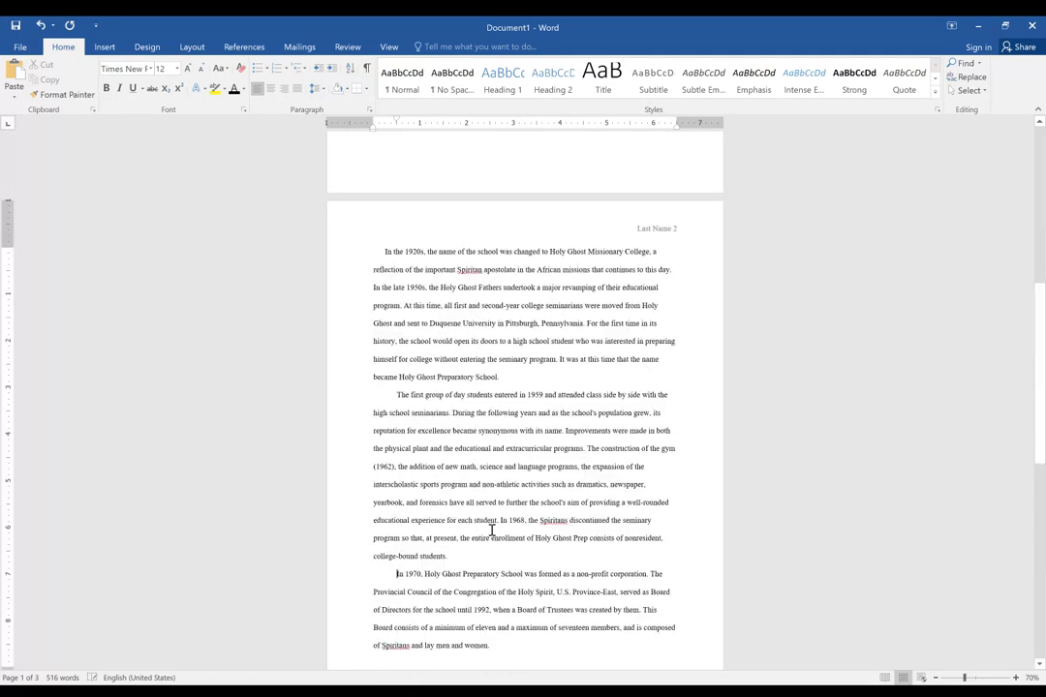
{"action": "scroll", "coordinate": [526, 404], "scroll_direction": "up", "scroll_amount": 5}
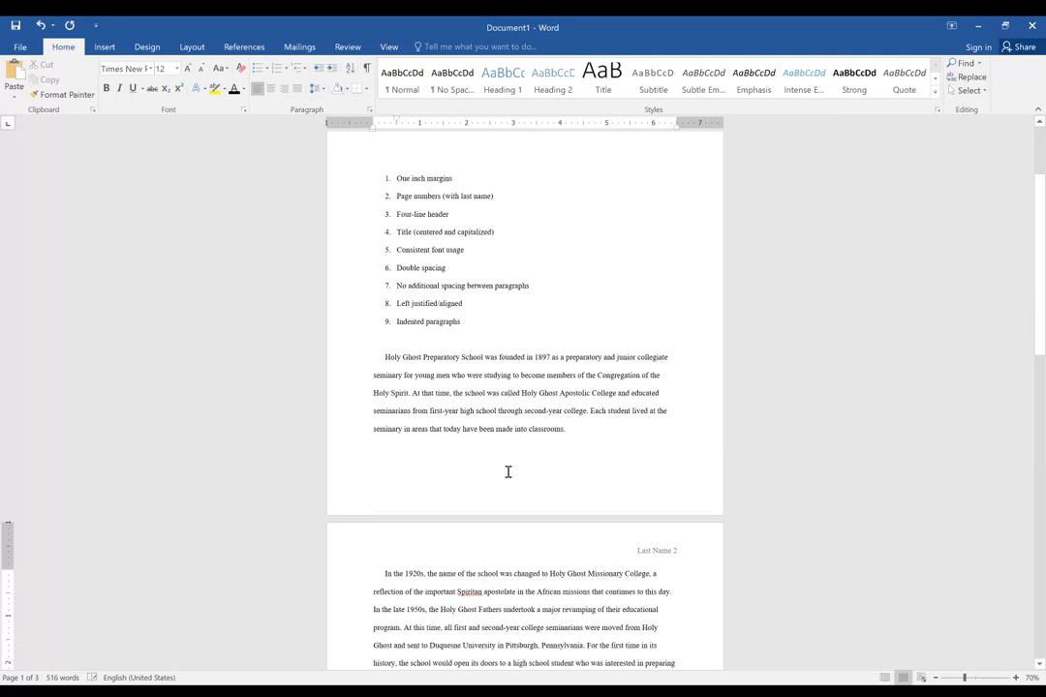
{"action": "scroll", "coordinate": [506, 471], "scroll_direction": "down", "scroll_amount": 3}
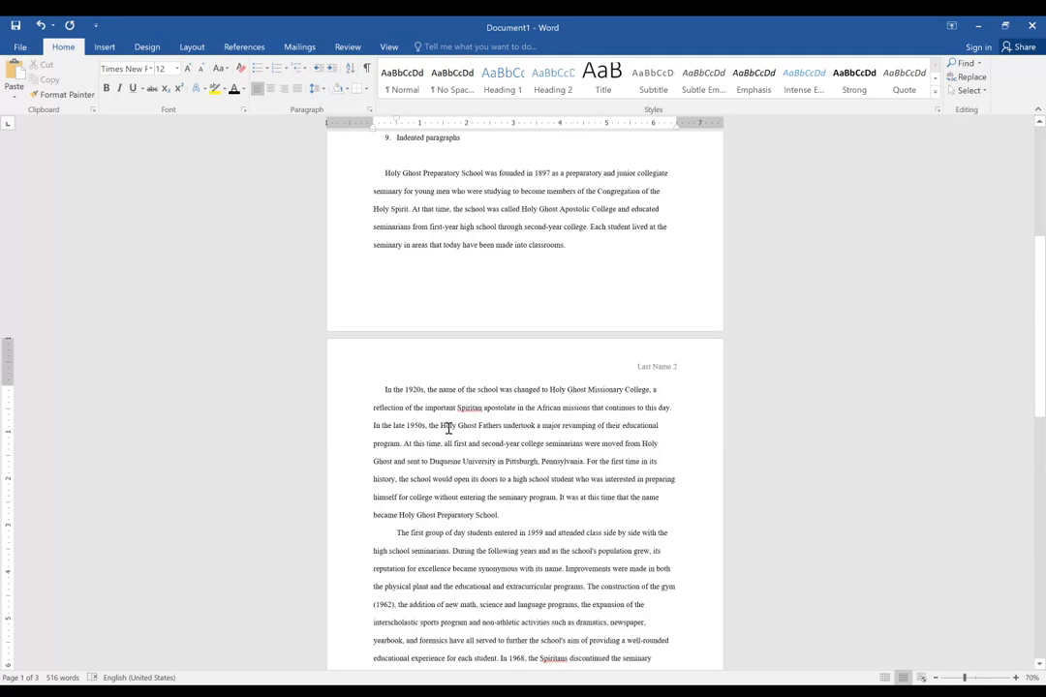
{"action": "key", "text": "Tab"}
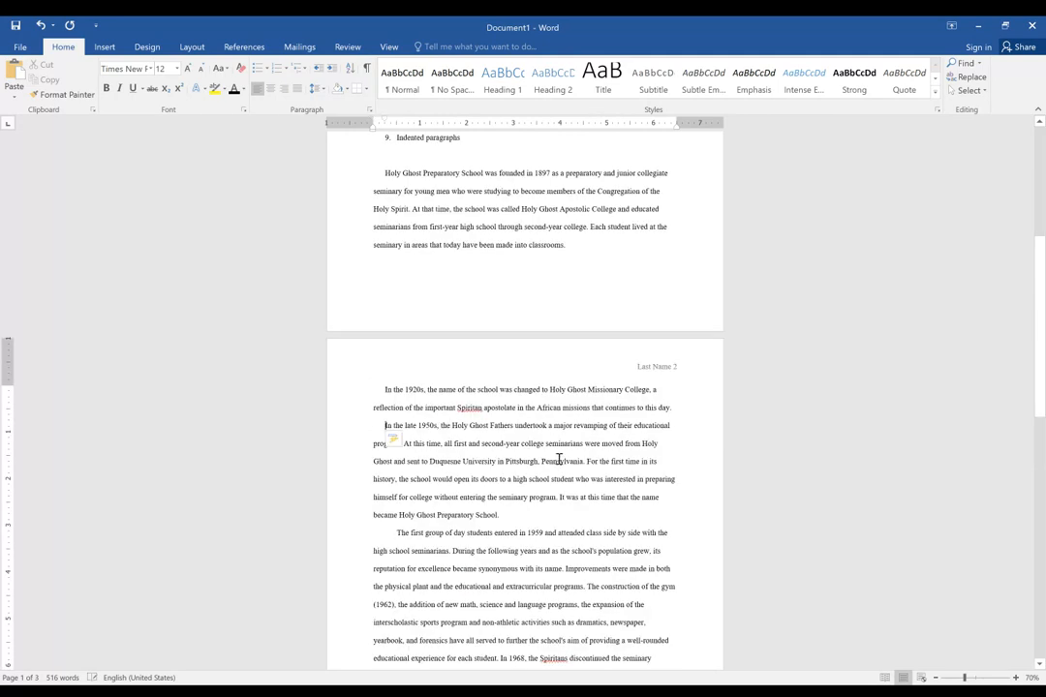
Delete the numbered requirements list and the blank lines between the title and the first body paragraph.
{"action": "scroll", "coordinate": [561, 279], "scroll_direction": "up", "scroll_amount": 3}
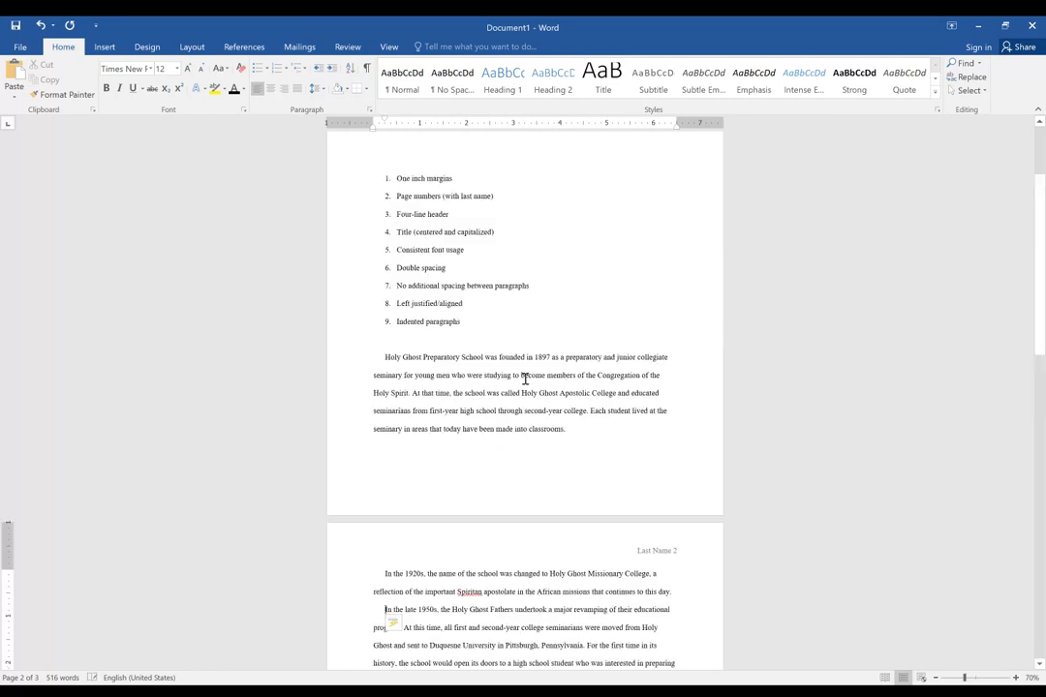
{"action": "scroll", "coordinate": [503, 426], "scroll_direction": "up", "scroll_amount": 2}
{"action": "scroll", "coordinate": [423, 457], "scroll_direction": "down", "scroll_amount": 2}
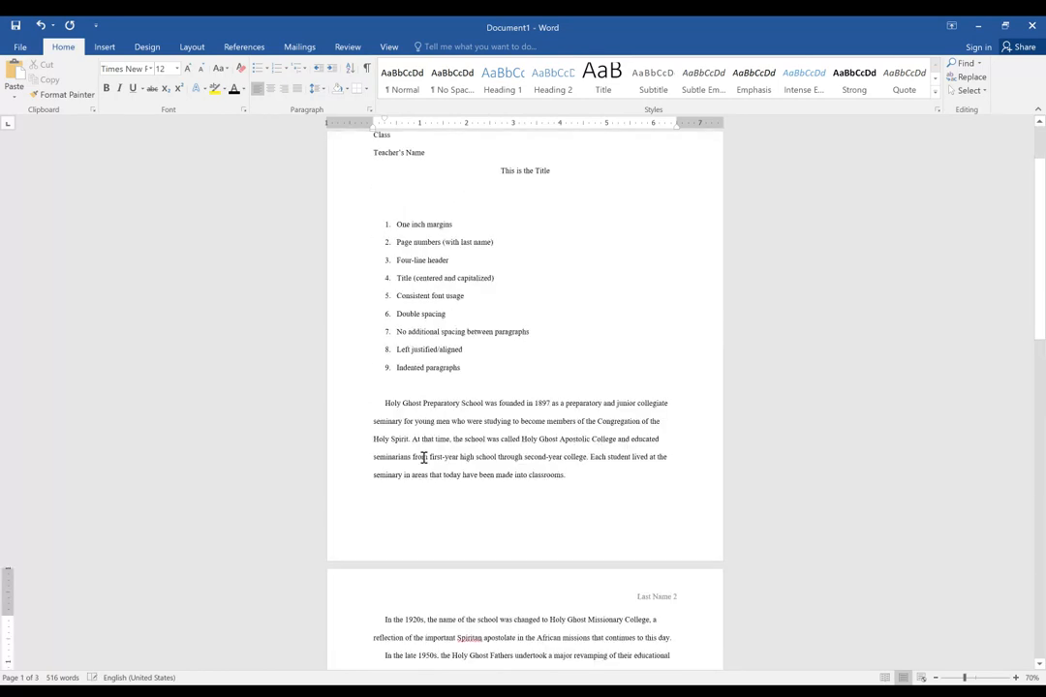
{"action": "scroll", "coordinate": [416, 369], "scroll_direction": "down", "scroll_amount": 1}
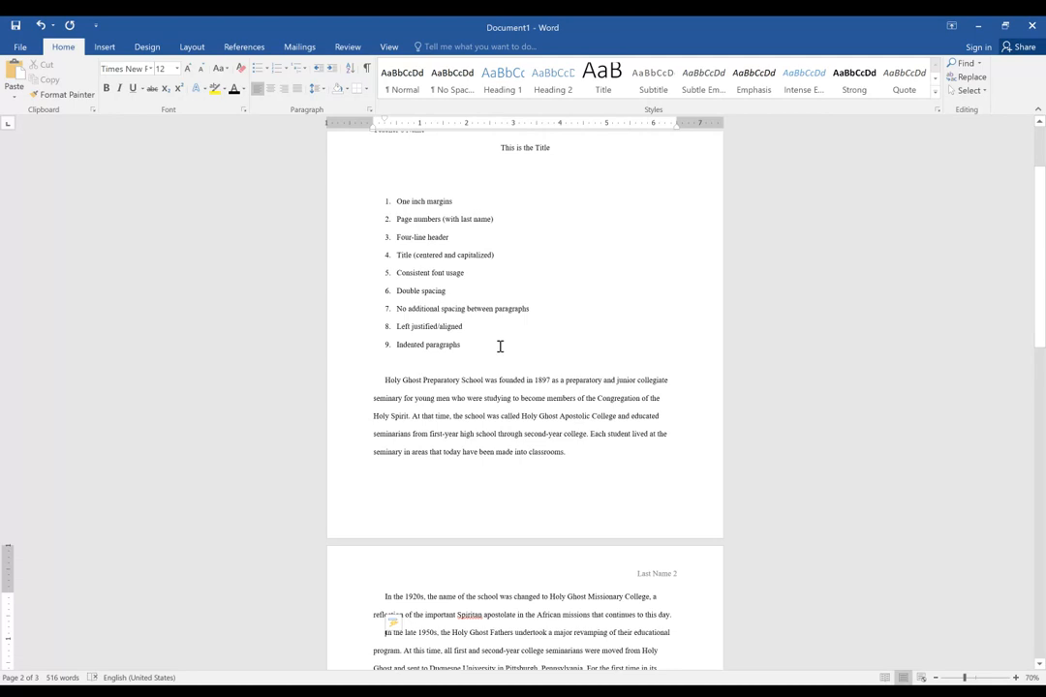
{"action": "scroll", "coordinate": [485, 338], "scroll_direction": "down", "scroll_amount": 3}
{"action": "scroll", "coordinate": [471, 334], "scroll_direction": "up", "scroll_amount": 5}
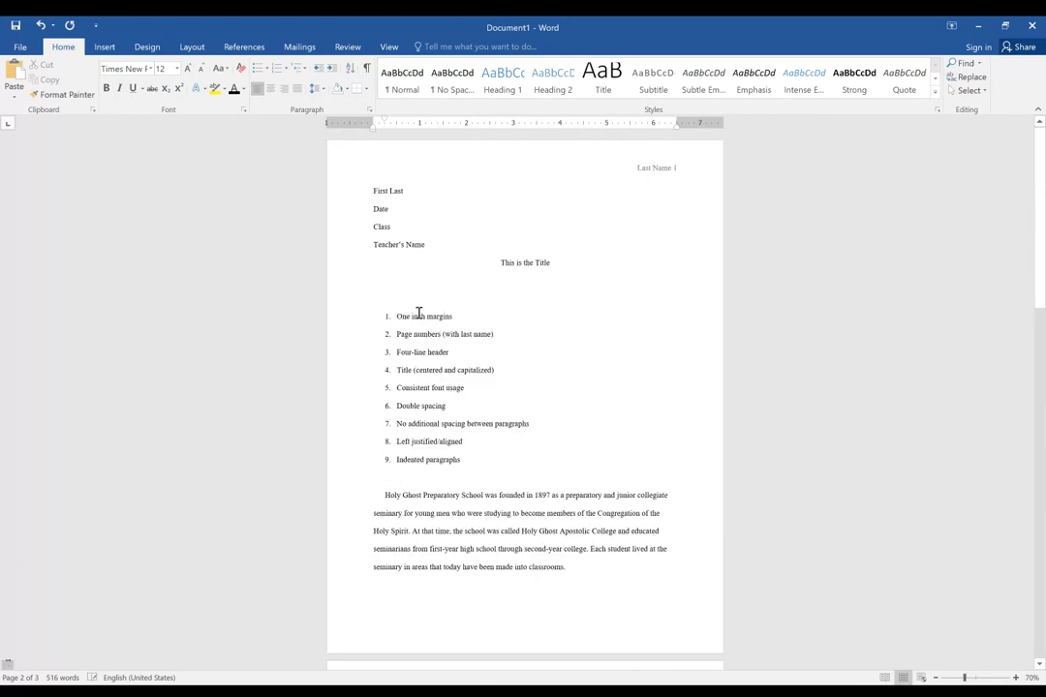
{"action": "left_click_drag", "start_coordinate": [411, 327], "coordinate": [484, 467]}
{"action": "key", "text": "Delete"}
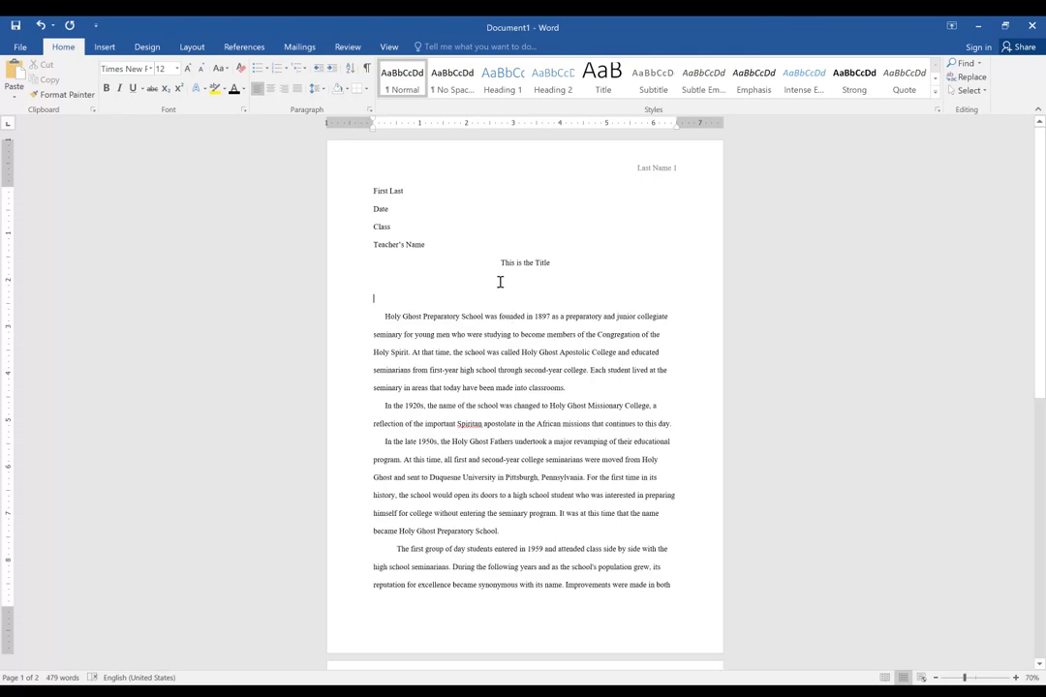
{"action": "left_click", "coordinate": [683, 288]}
{"action": "key", "text": "Delete"}
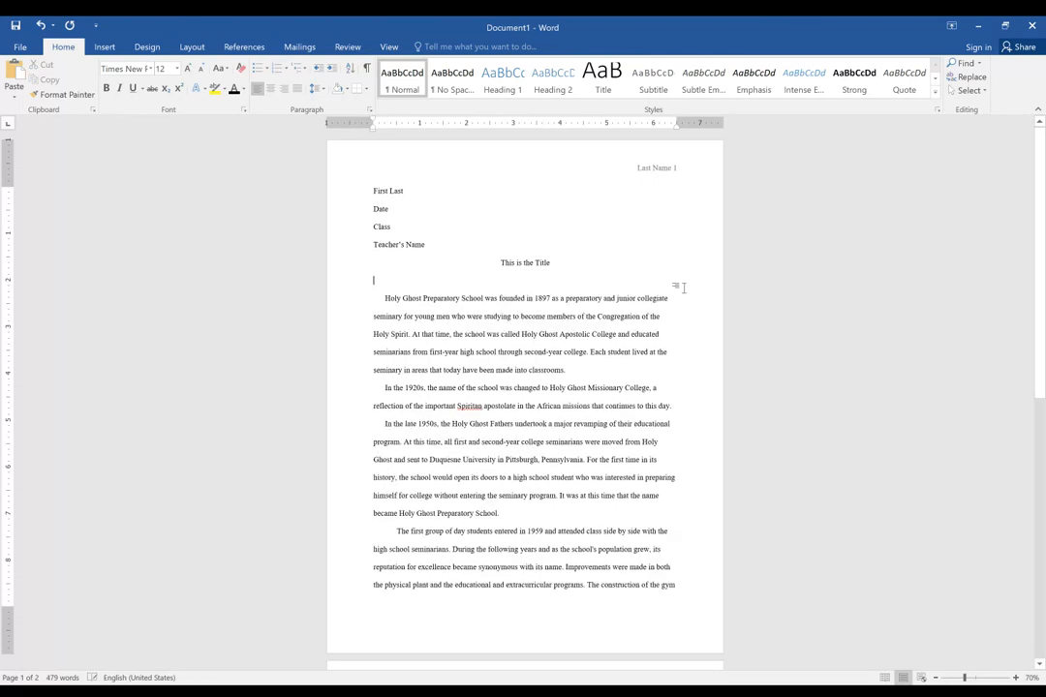
{"action": "key", "text": "Delete"}
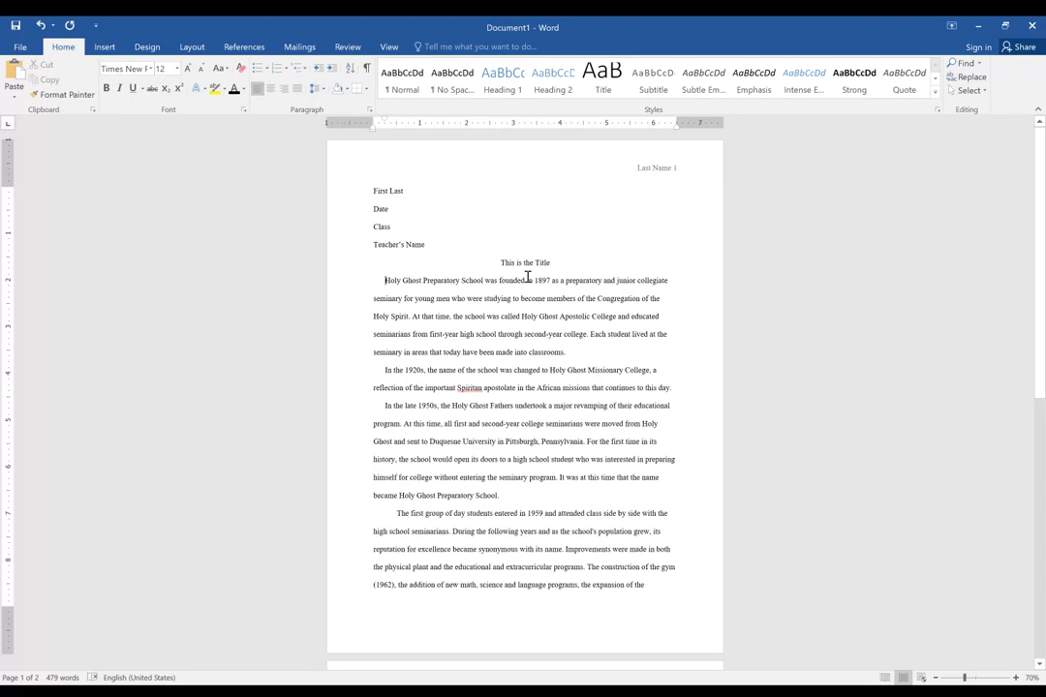
Check the line spacing between the four-line header, the title and the first body paragraph.
{"action": "key", "text": "Up"}
{"action": "key", "text": "Up"}
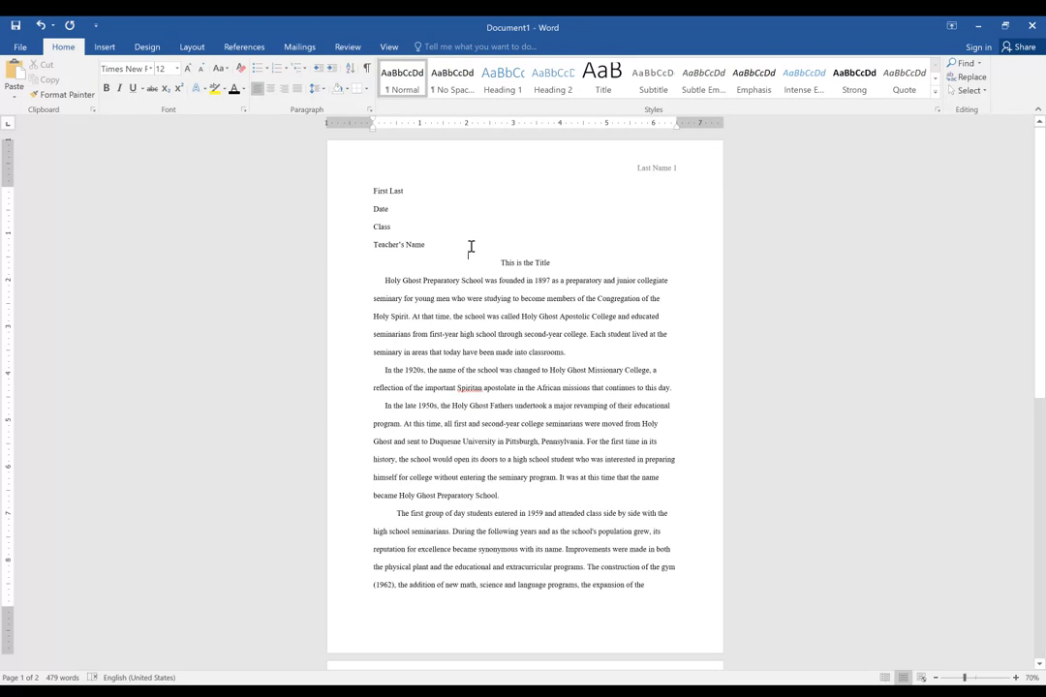
{"action": "key", "text": "Down"}
{"action": "left_click_drag", "start_coordinate": [429, 247], "coordinate": [470, 283]}
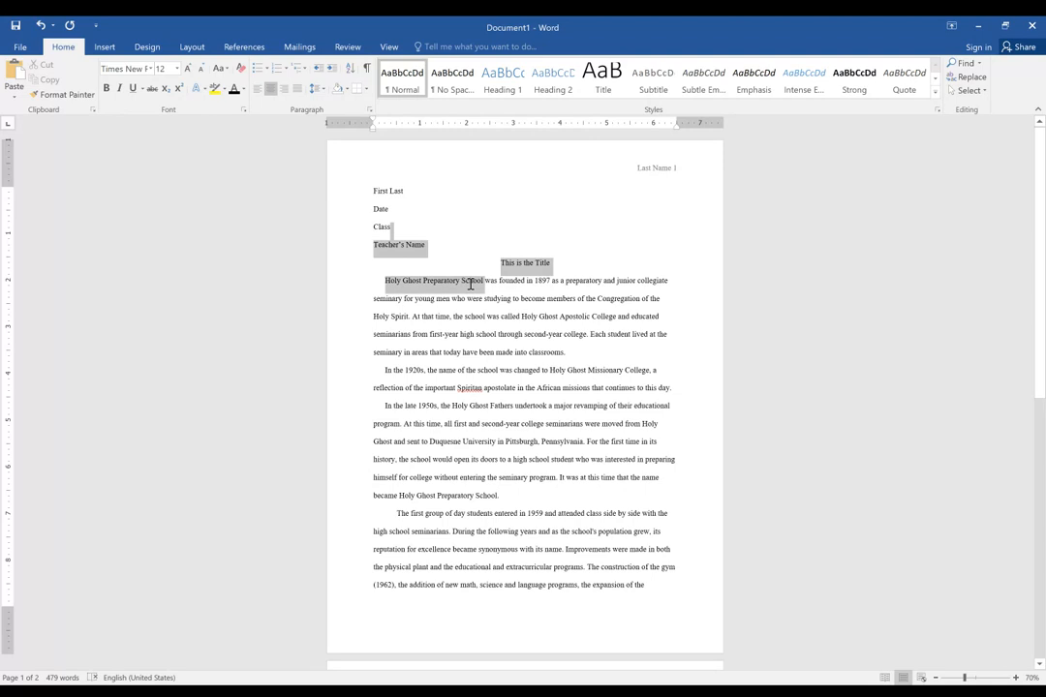
{"action": "left_click", "coordinate": [494, 301]}
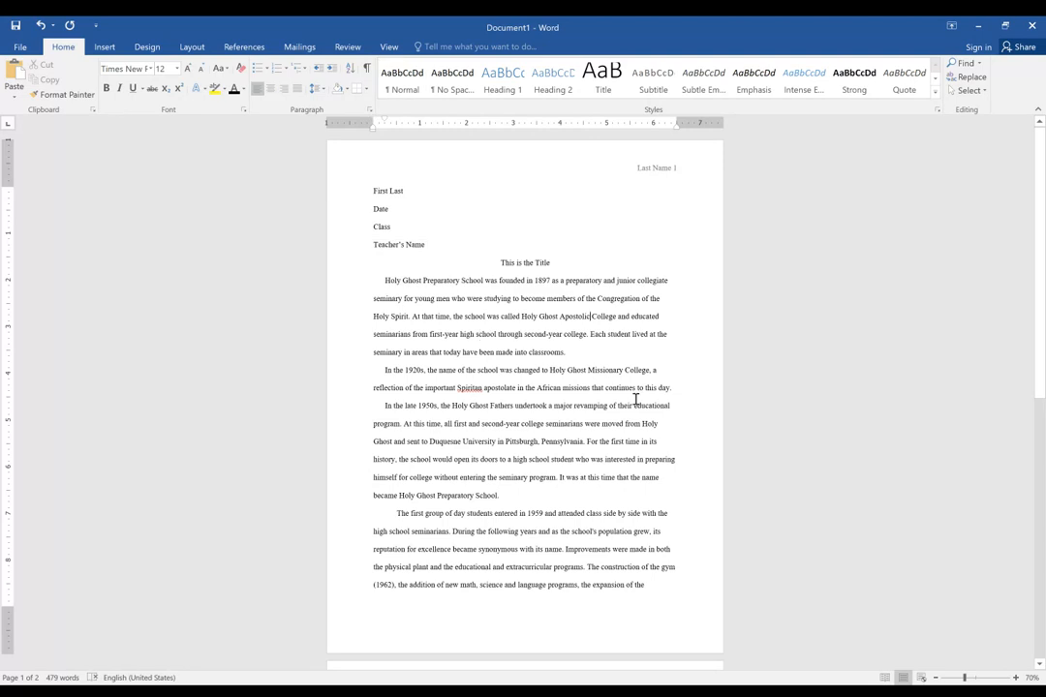
Indent the first line of the final paragraph beginning "In the 1990s".
{"action": "scroll", "coordinate": [418, 205], "scroll_direction": "down", "scroll_amount": 3}
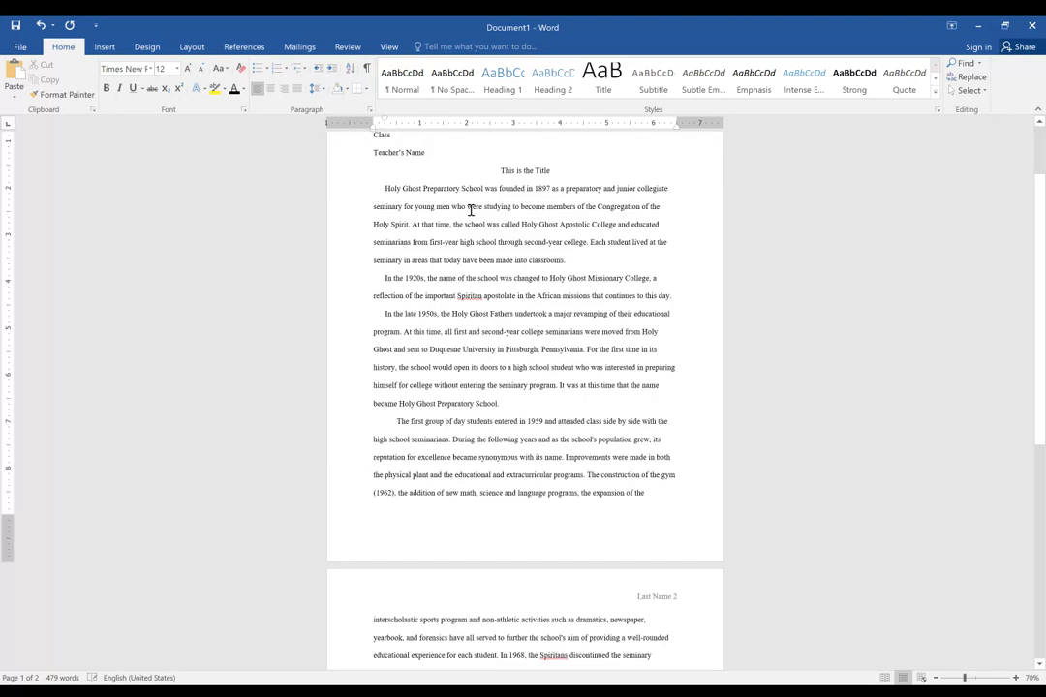
{"action": "scroll", "coordinate": [480, 221], "scroll_direction": "down", "scroll_amount": 10}
{"action": "scroll", "coordinate": [490, 232], "scroll_direction": "down", "scroll_amount": 4}
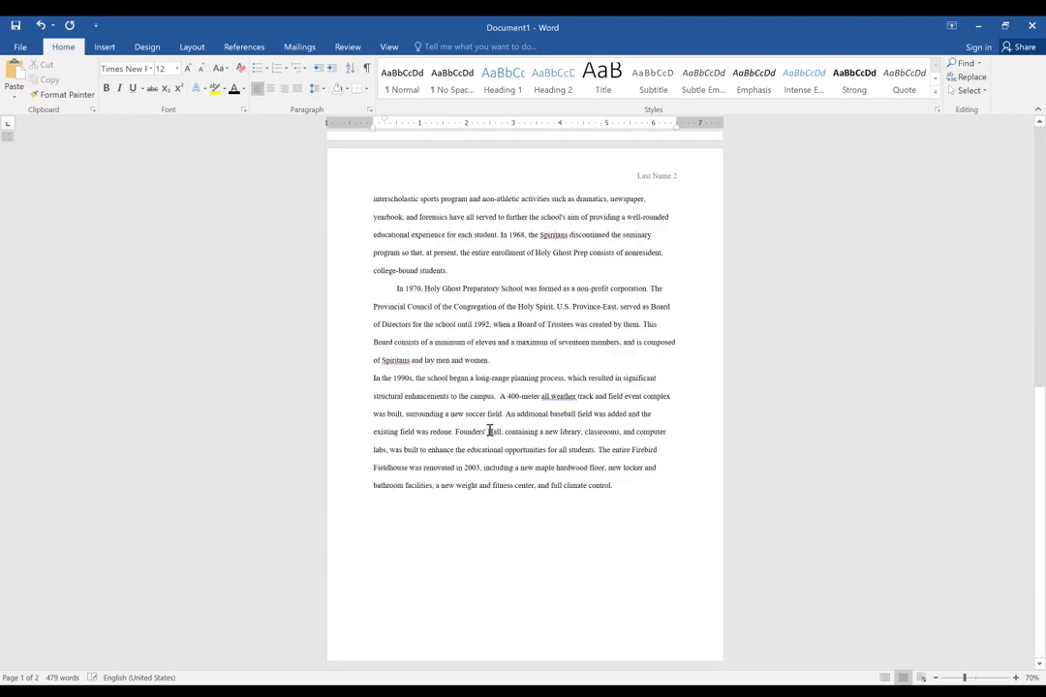
{"action": "key", "text": "Tab"}
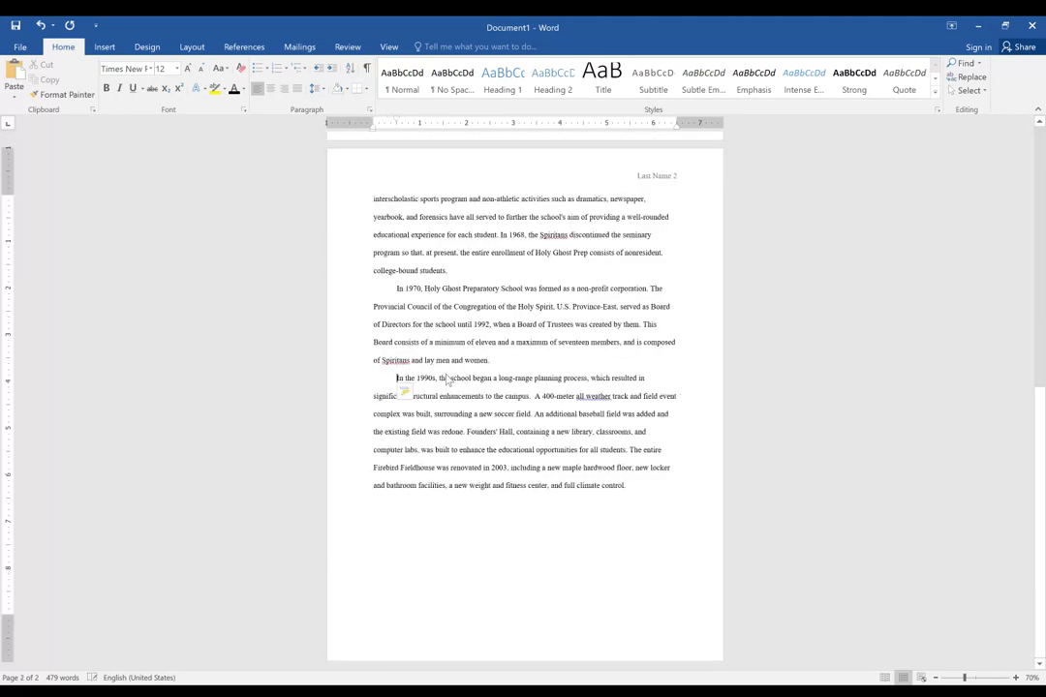
Review the header, title, spacing, alignment and paragraph indents across both pages of the essay.
{"action": "scroll", "coordinate": [510, 380], "scroll_direction": "up", "scroll_amount": 5}
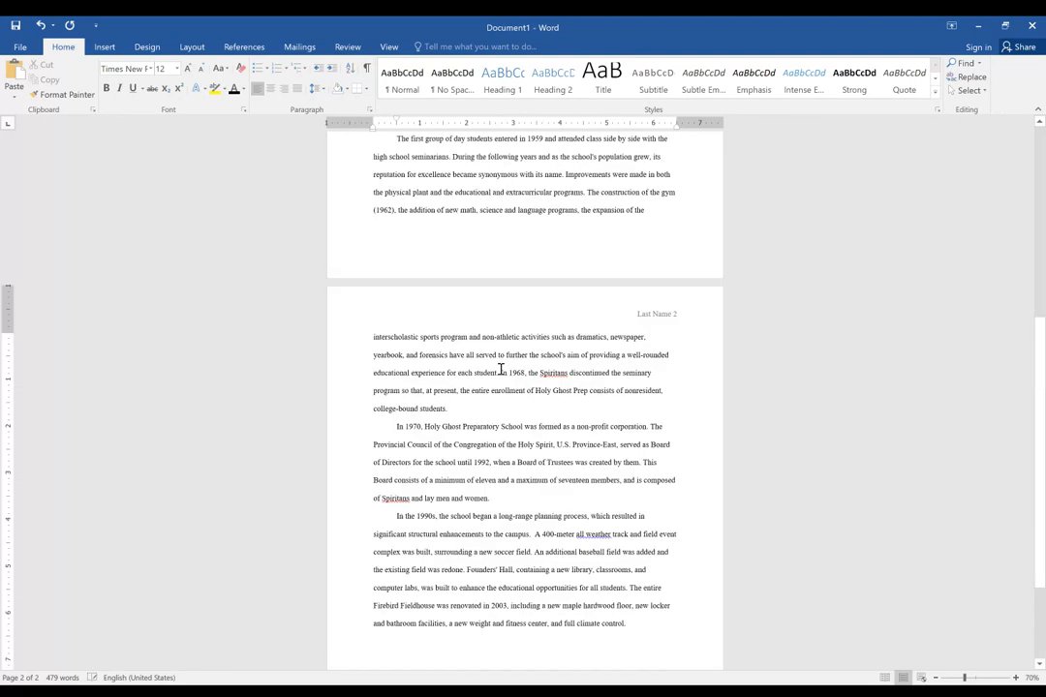
{"action": "scroll", "coordinate": [500, 369], "scroll_direction": "up", "scroll_amount": 13}
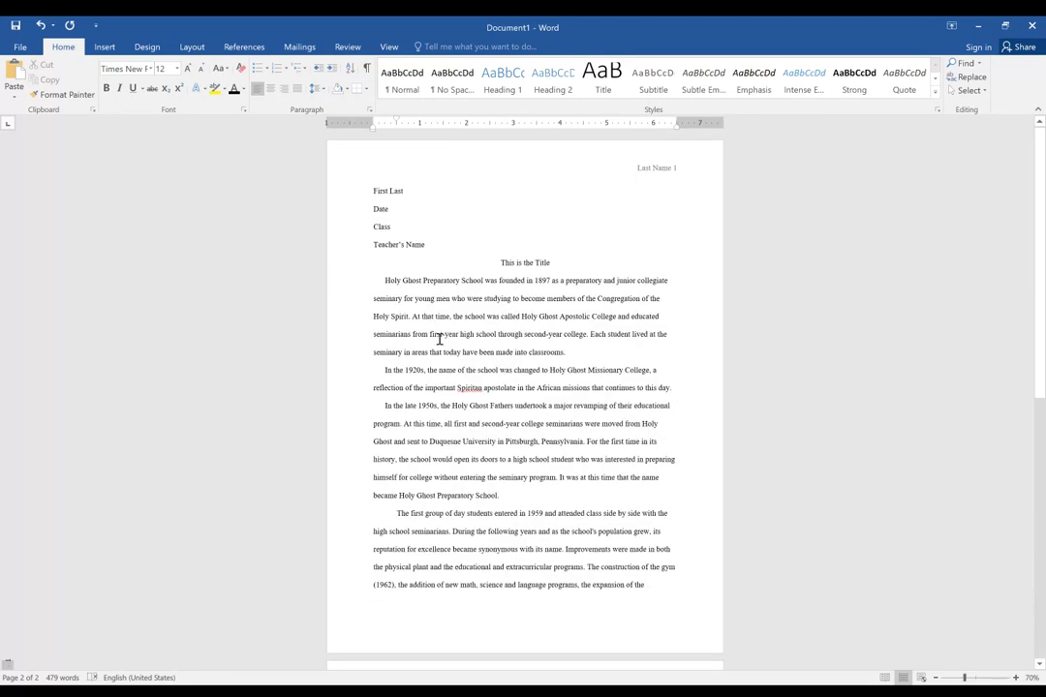
{"action": "left_click", "coordinate": [379, 193]}
{"action": "scroll", "coordinate": [688, 180], "scroll_direction": "down", "scroll_amount": 5}
{"action": "scroll", "coordinate": [689, 176], "scroll_direction": "up", "scroll_amount": 2}
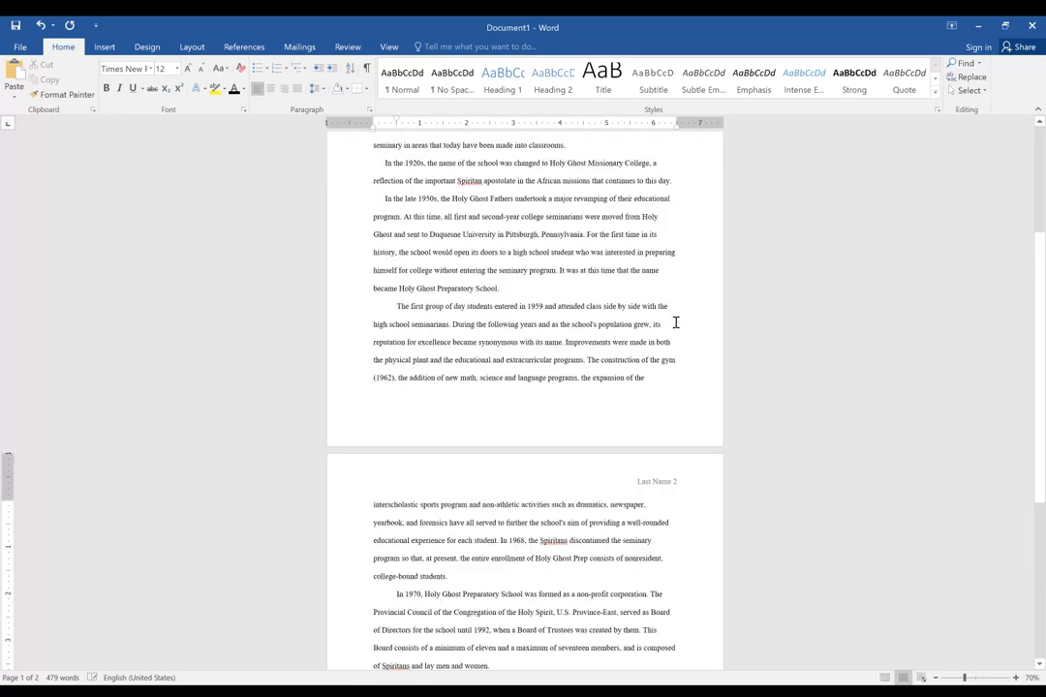
{"action": "scroll", "coordinate": [676, 322], "scroll_direction": "up", "scroll_amount": 3}
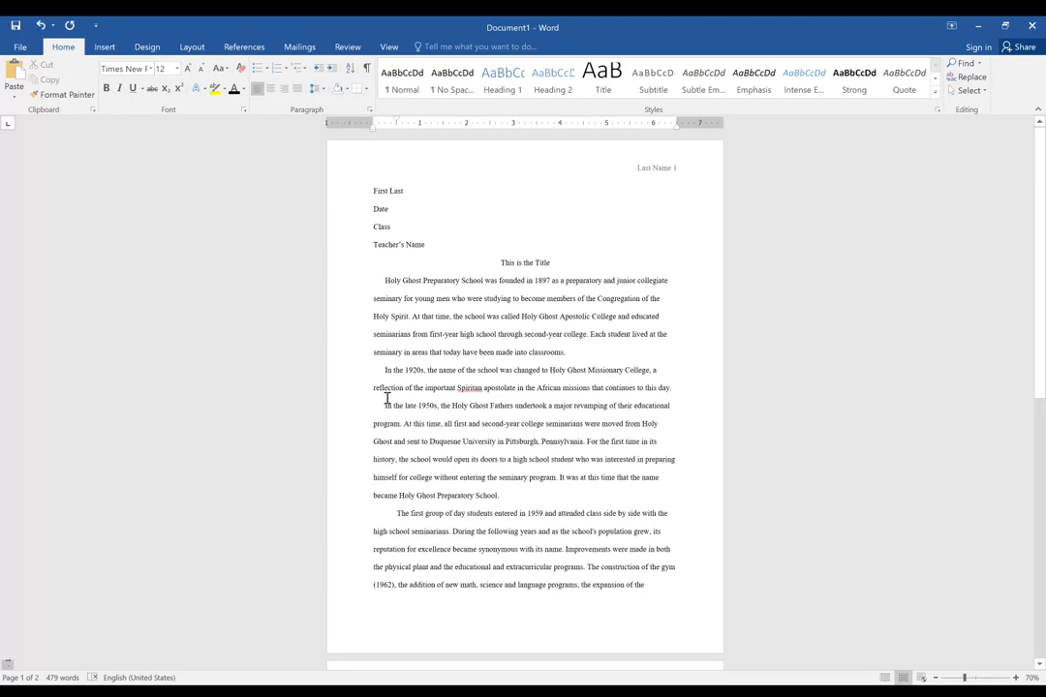
{"action": "left_click", "coordinate": [383, 542]}
{"action": "scroll", "coordinate": [475, 343], "scroll_direction": "down", "scroll_amount": 4}
{"action": "scroll", "coordinate": [475, 344], "scroll_direction": "down", "scroll_amount": 5}
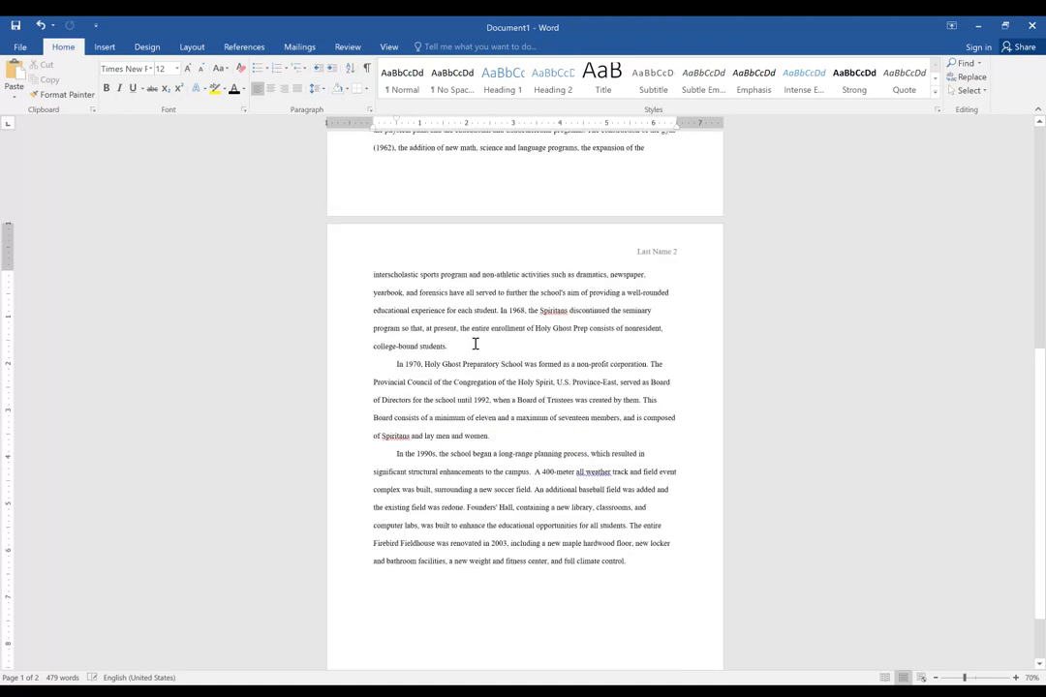
{"action": "scroll", "coordinate": [475, 344], "scroll_direction": "down", "scroll_amount": 1}
{"action": "scroll", "coordinate": [486, 530], "scroll_direction": "up", "scroll_amount": 3}
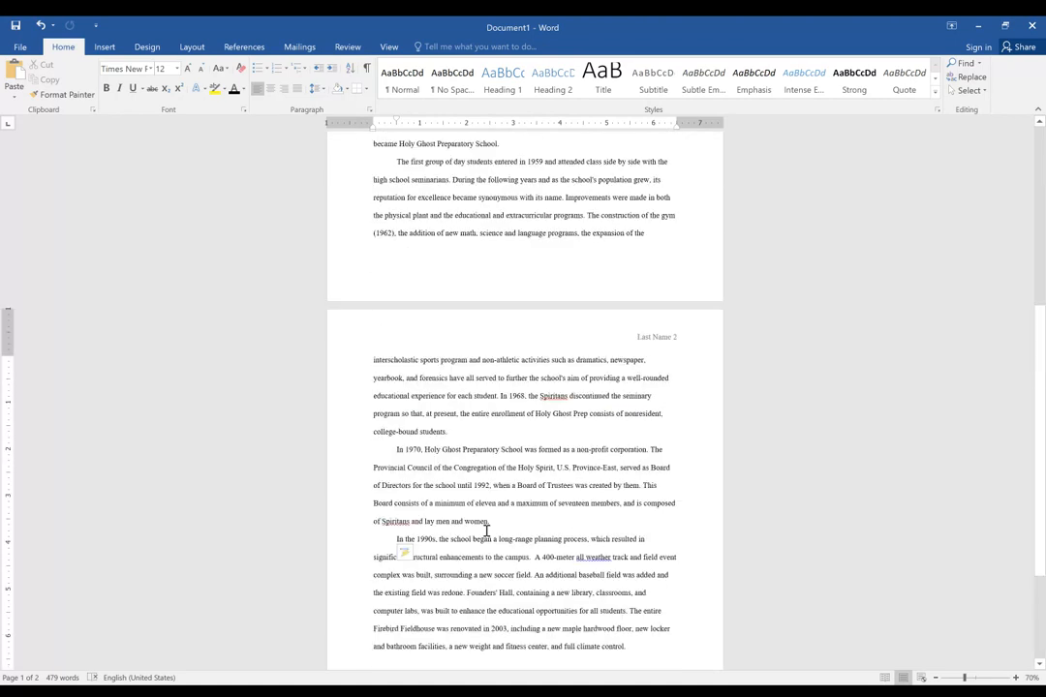
{"action": "scroll", "coordinate": [486, 531], "scroll_direction": "up", "scroll_amount": 4}
{"action": "scroll", "coordinate": [487, 535], "scroll_direction": "up", "scroll_amount": 3}
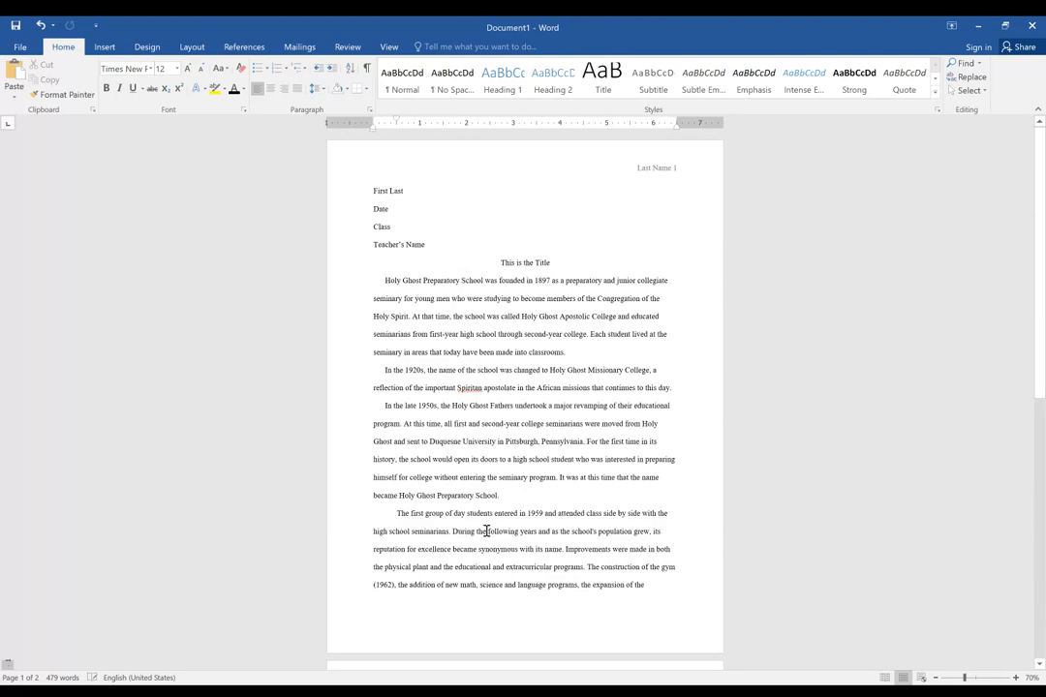